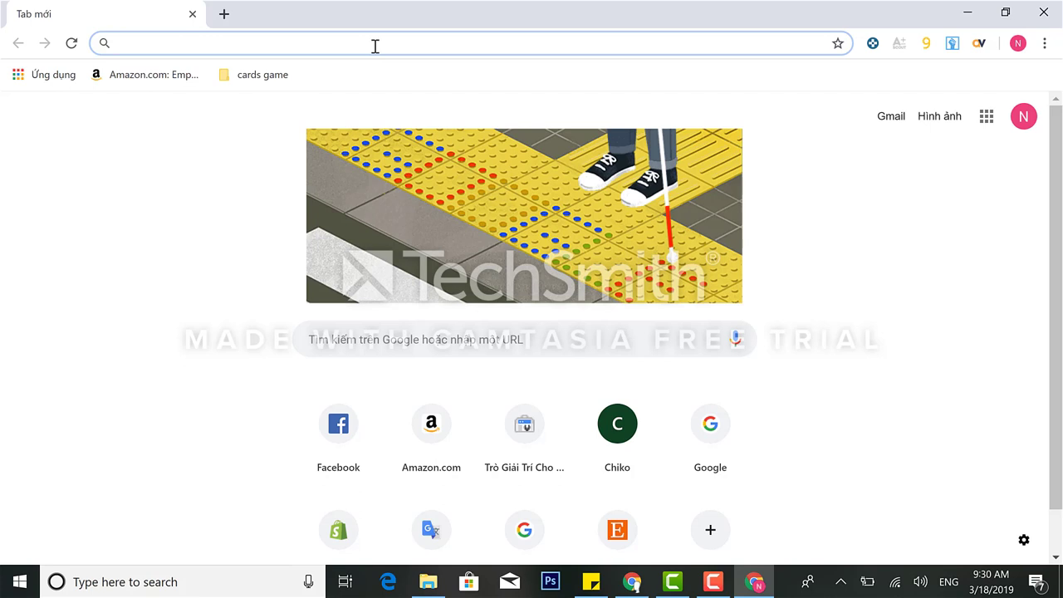
# Search Google for 'twilio' after correcting the mistyped 'twelo' query.
pyautogui.write('twe')
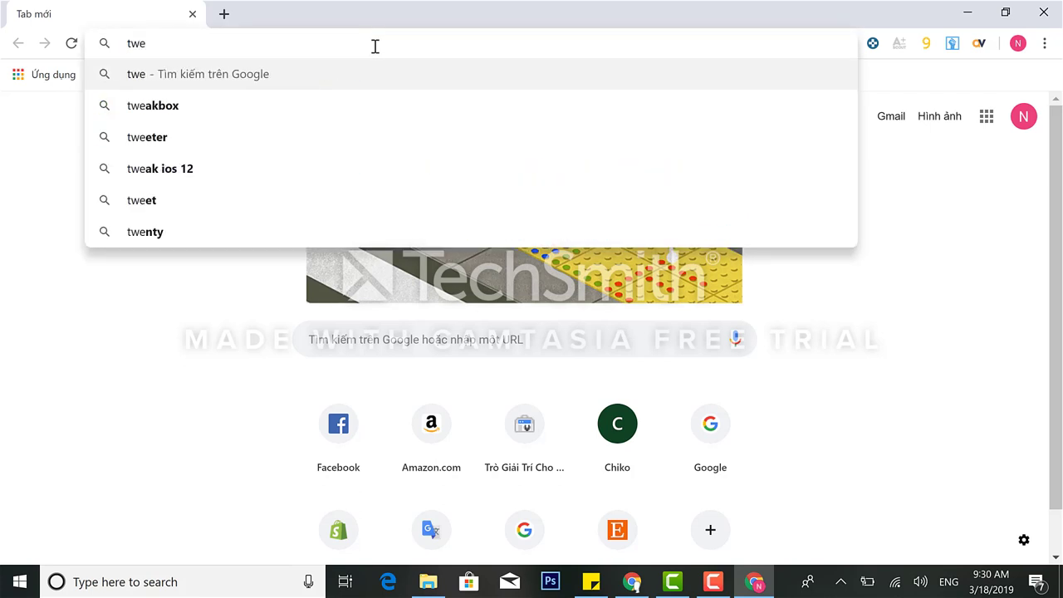
pyautogui.write('lo')
pyautogui.press('Return')
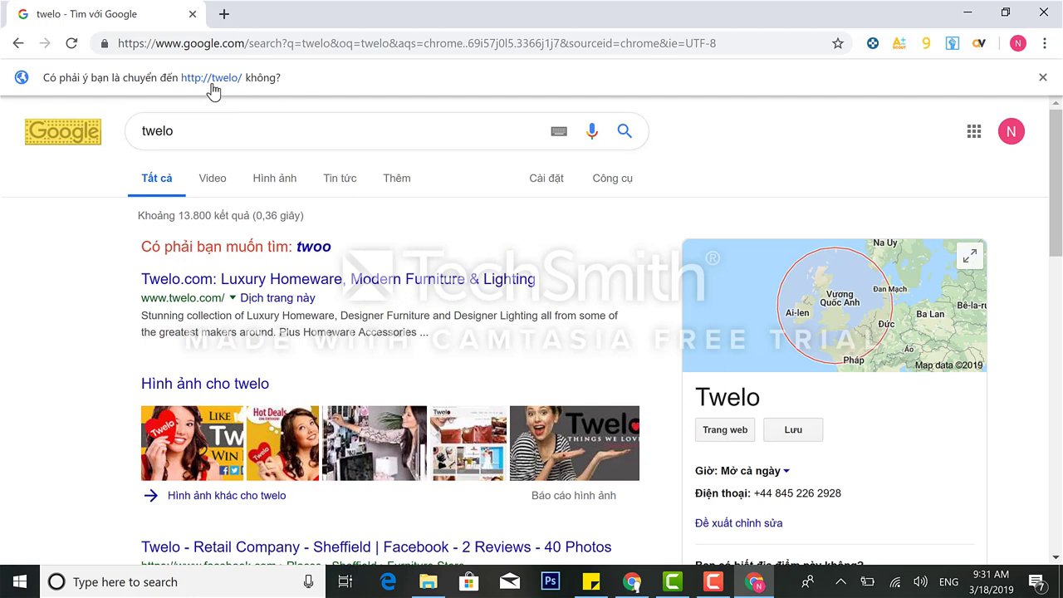
pyautogui.click(162, 135)
pyautogui.press('BackSpace')
pyautogui.write('il')
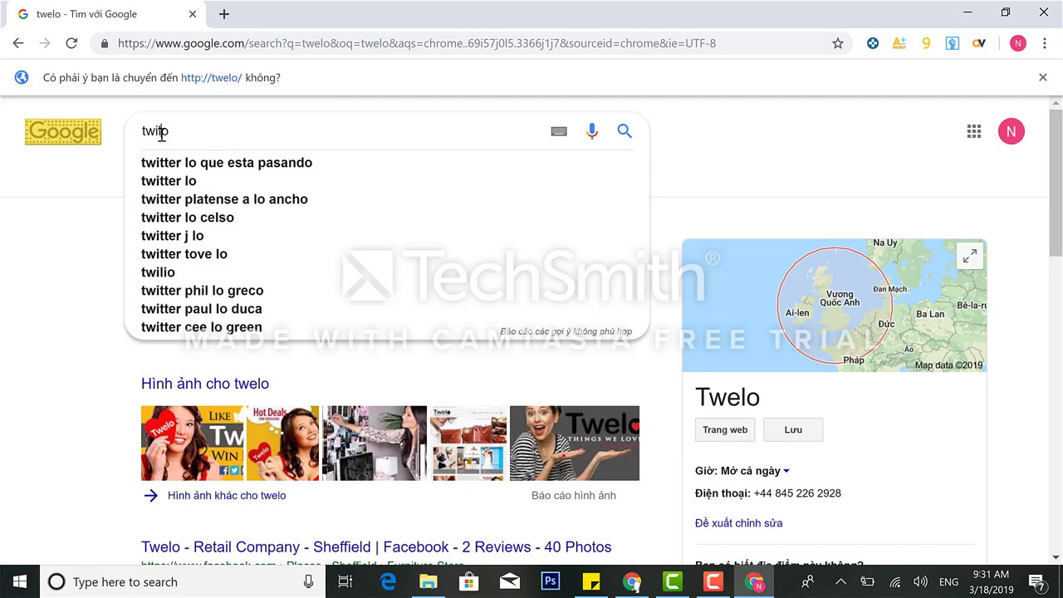
pyautogui.write('i')
pyautogui.press('Return')
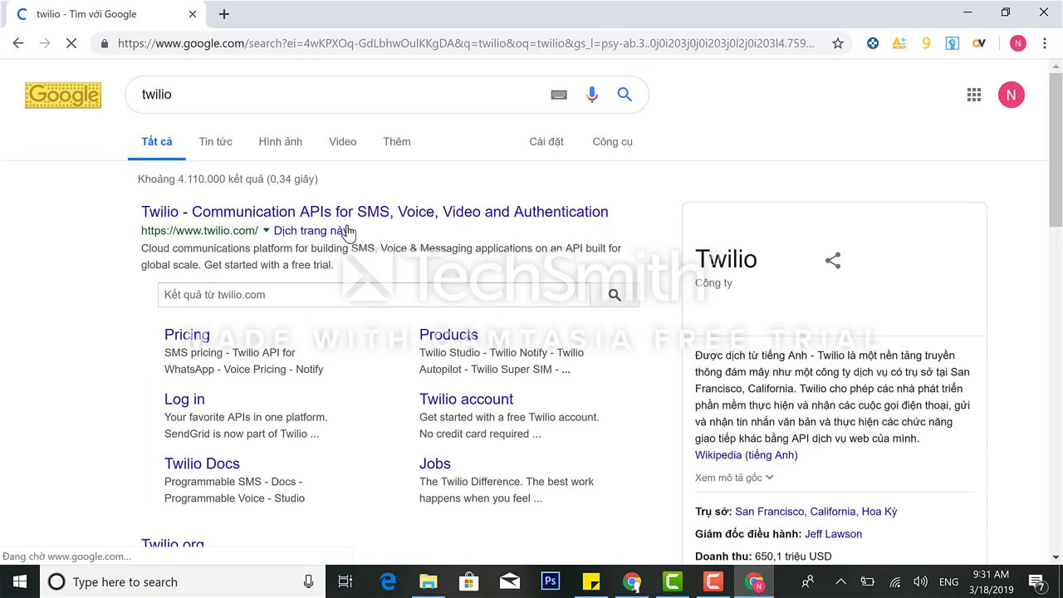
# Open the official Twilio website and go to its free-account signup page.
pyautogui.click(360, 213)
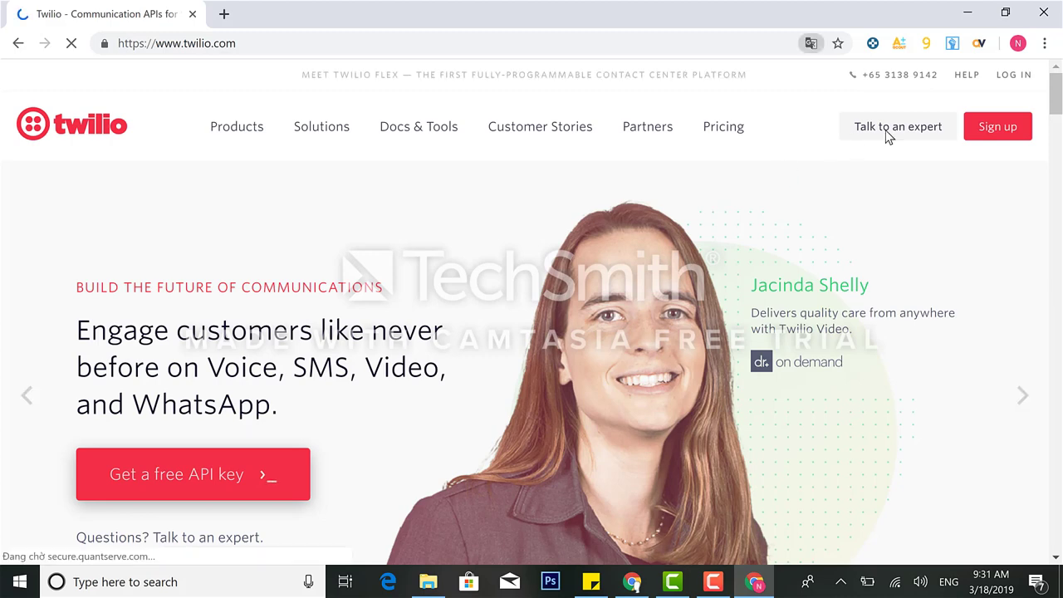
pyautogui.click(838, 70)
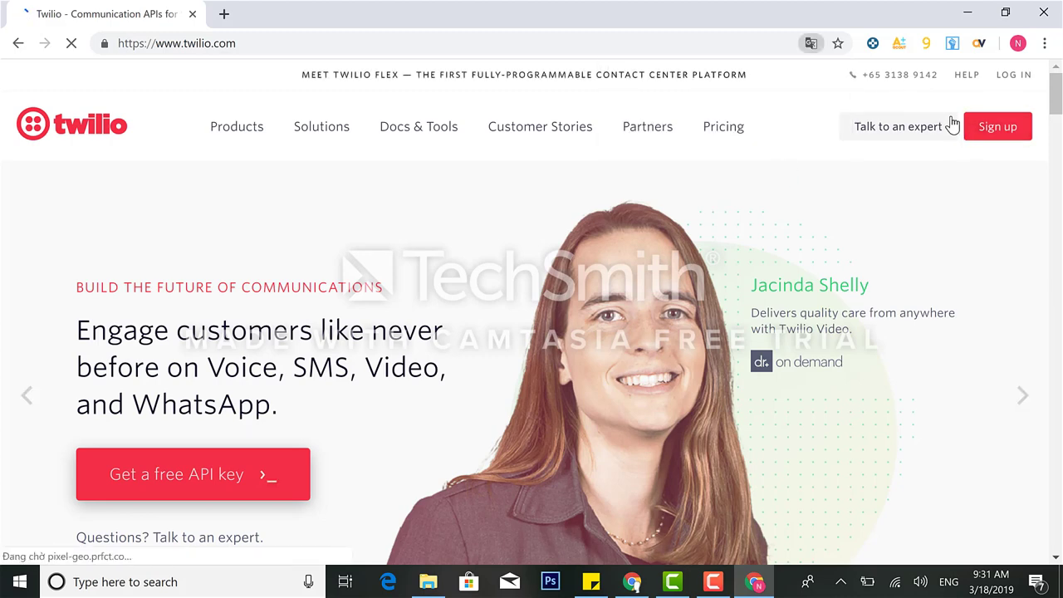
pyautogui.click(988, 131)
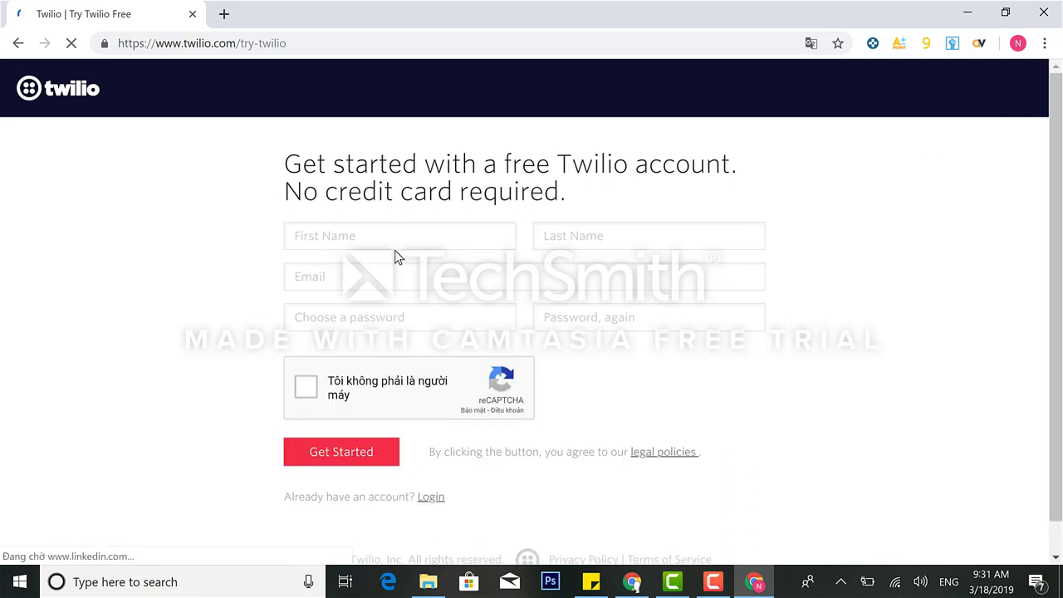
# Fill the signup form with first name, last name, e-mail address and a matching password.
pyautogui.click(390, 241)
pyautogui.write('Oanh')
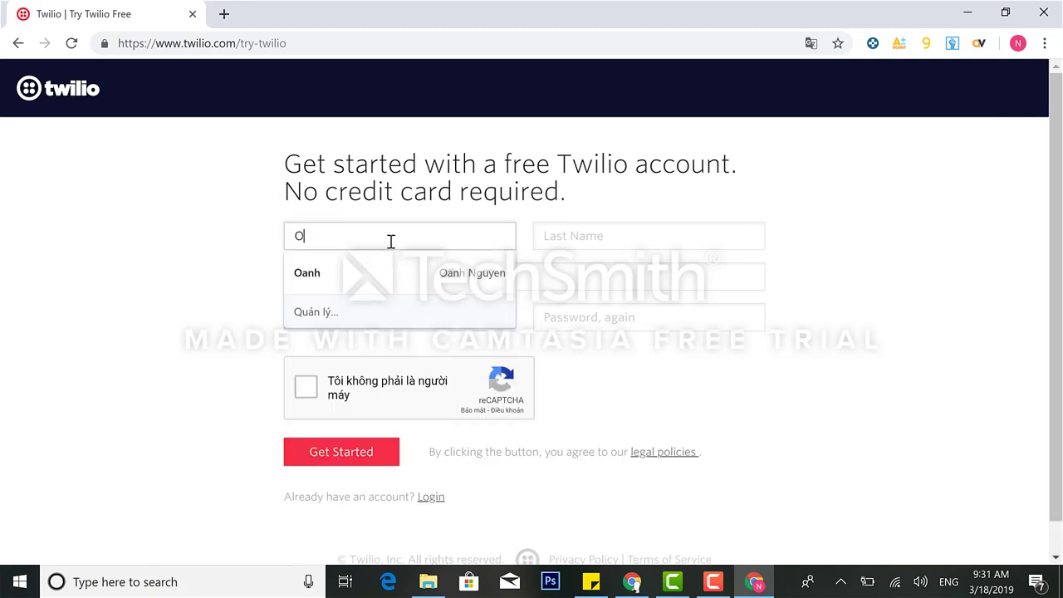
pyautogui.click(606, 241)
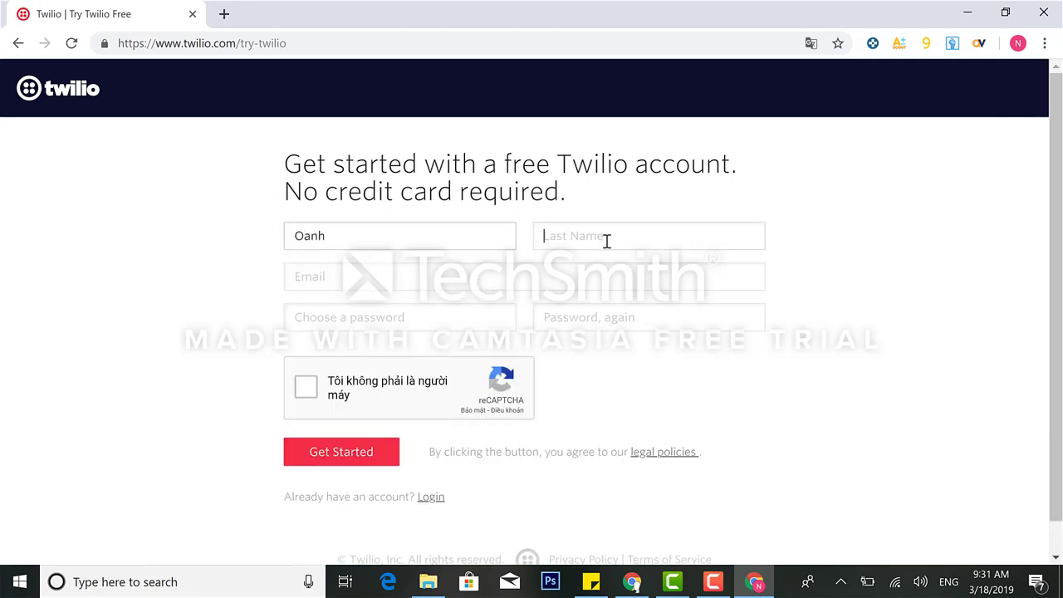
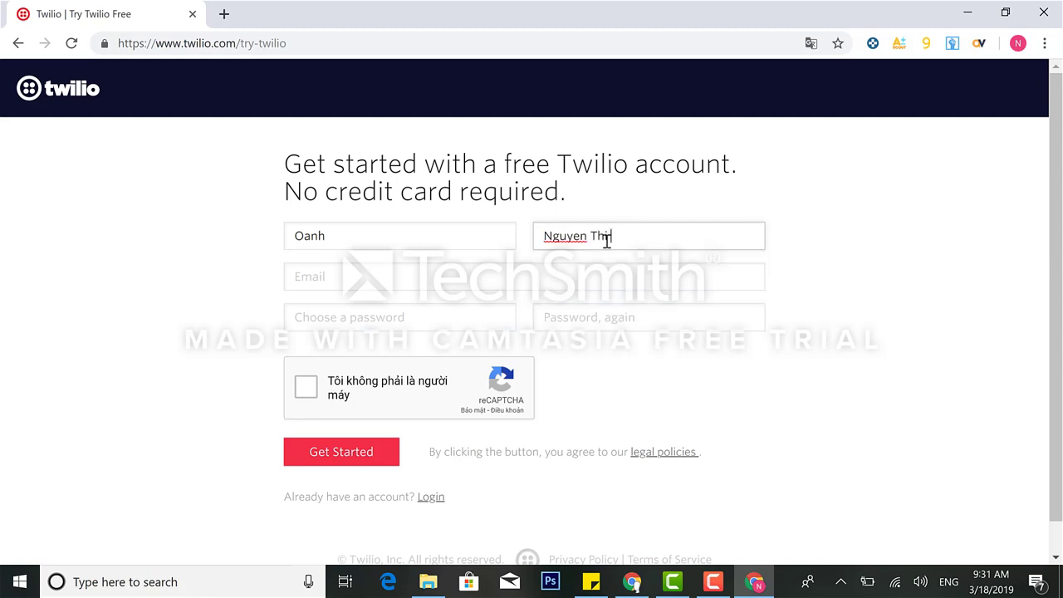
pyautogui.click(509, 280)
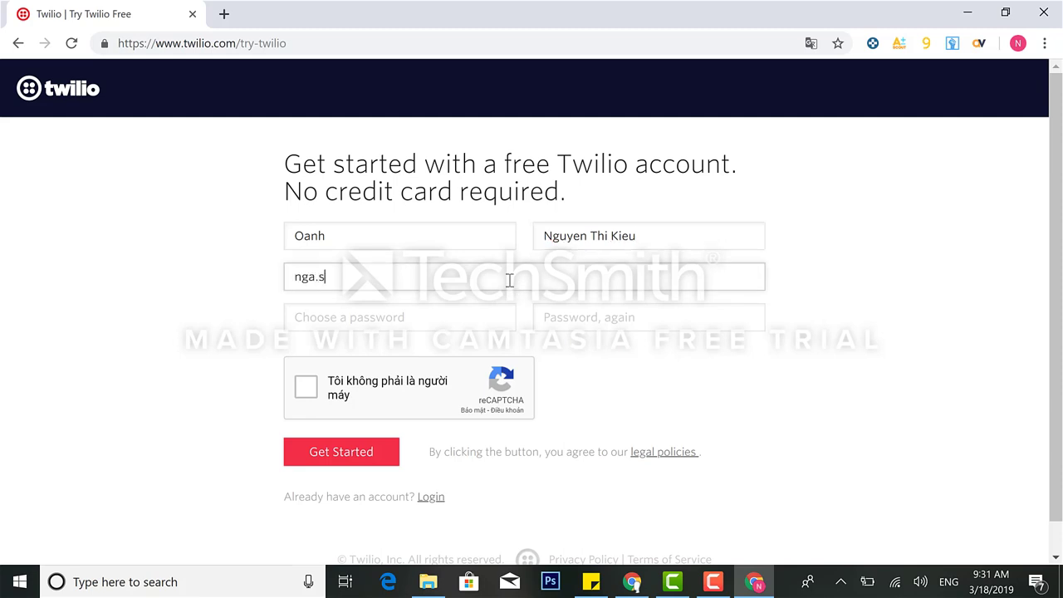
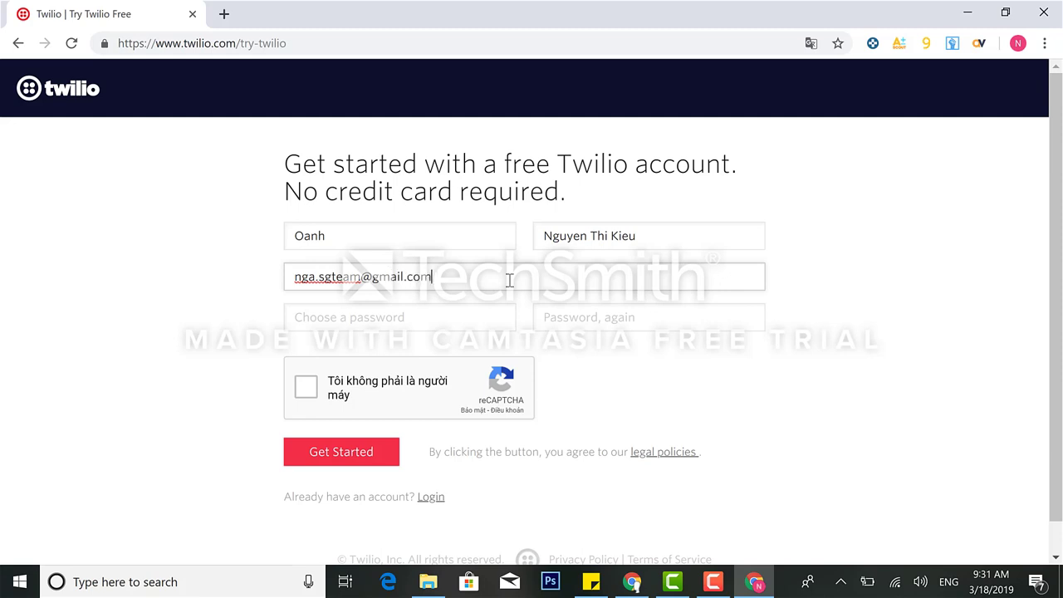
pyautogui.click(425, 313)
pyautogui.write('••••••••')
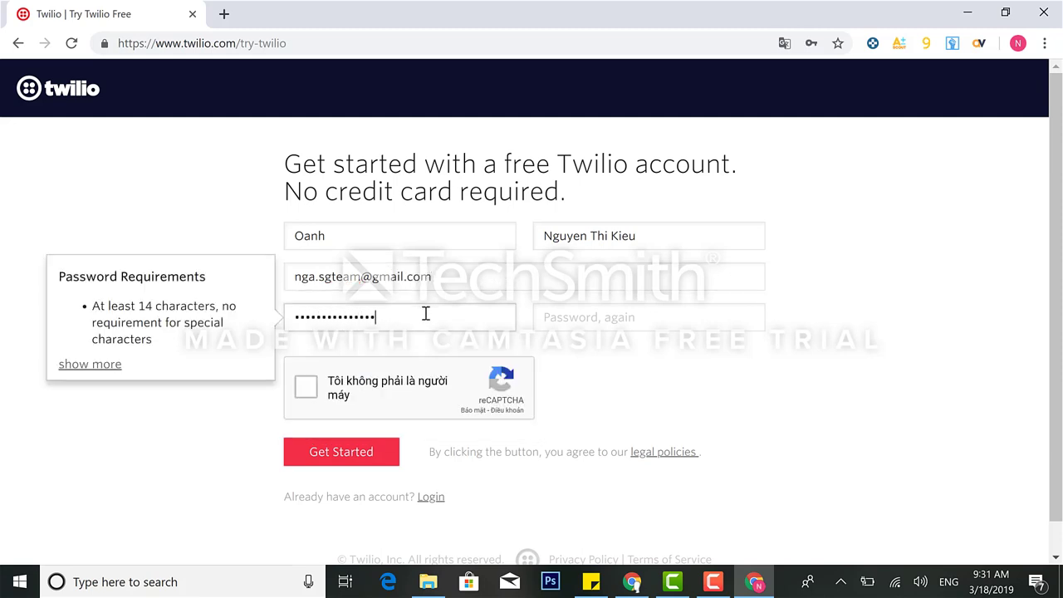
pyautogui.click(565, 311)
pyautogui.write('•••')
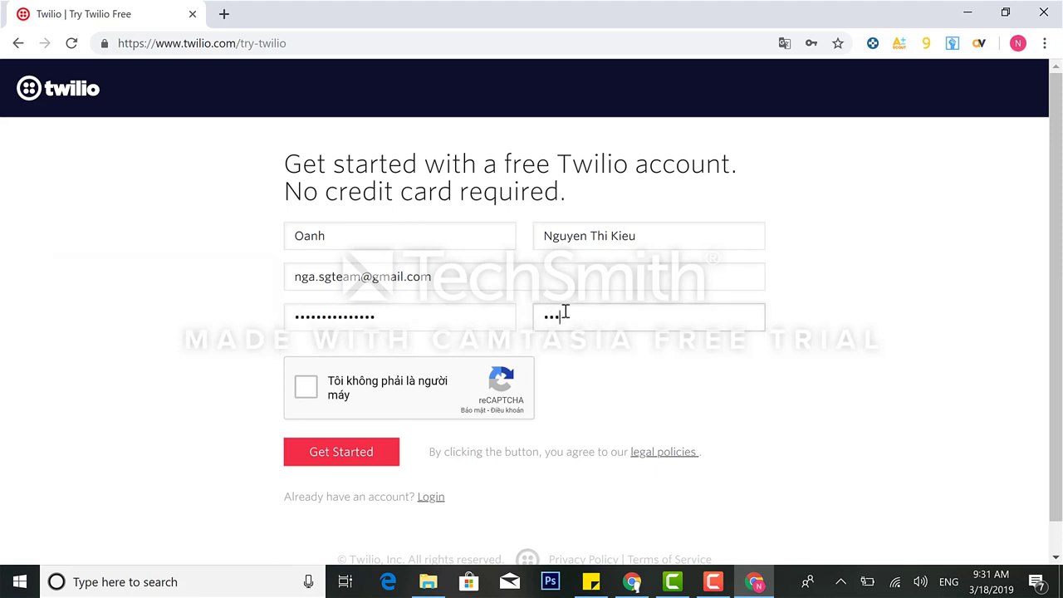
pyautogui.write('•••••••••')
# Pass the reCAPTCHA by marking the shop image tiles, then create the Twilio account.
pyautogui.click(310, 390)
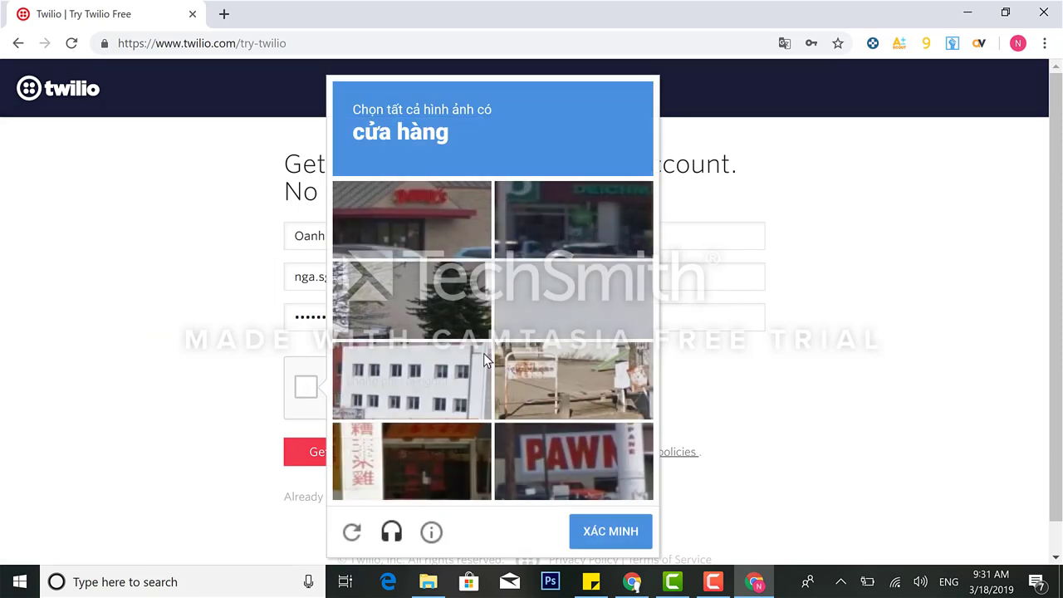
pyautogui.click(432, 224)
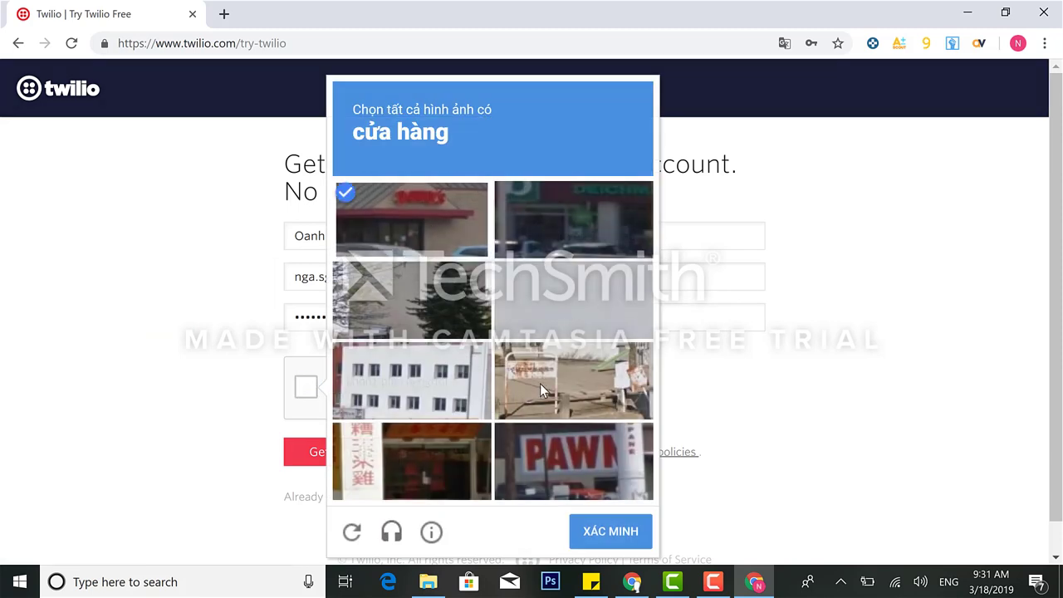
pyautogui.click(581, 449)
pyautogui.click(412, 461)
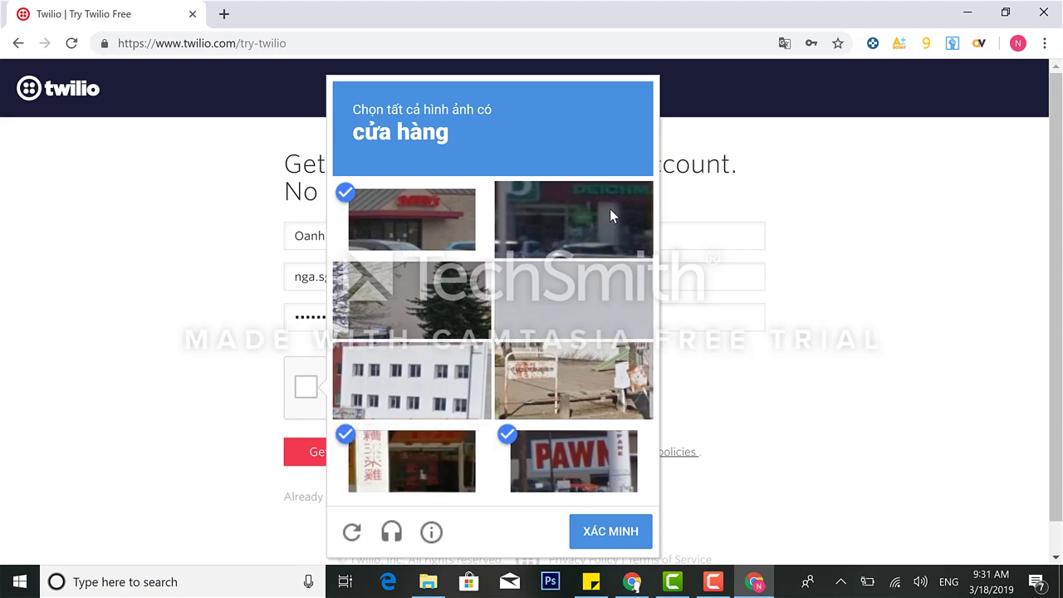
pyautogui.click(610, 210)
pyautogui.click(619, 531)
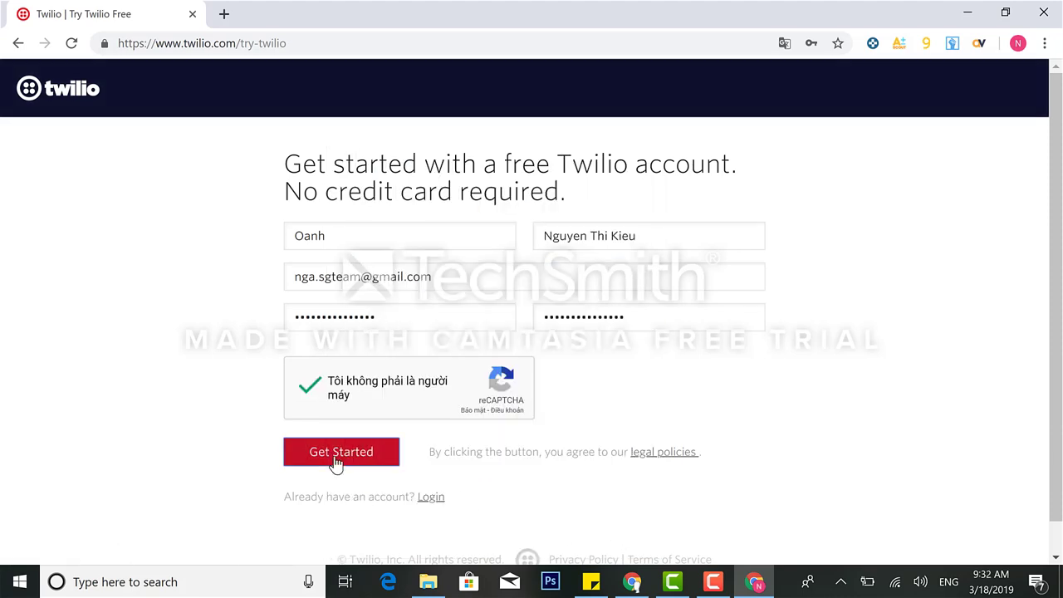
pyautogui.click(337, 461)
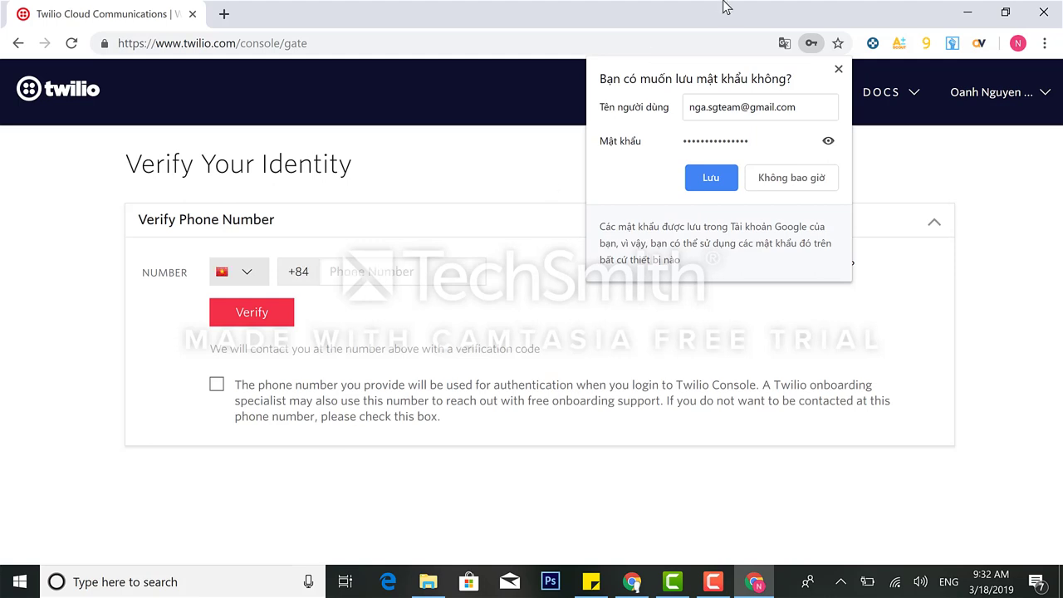
# Enter the account's phone number and request an SMS verification code.
pyautogui.click(838, 69)
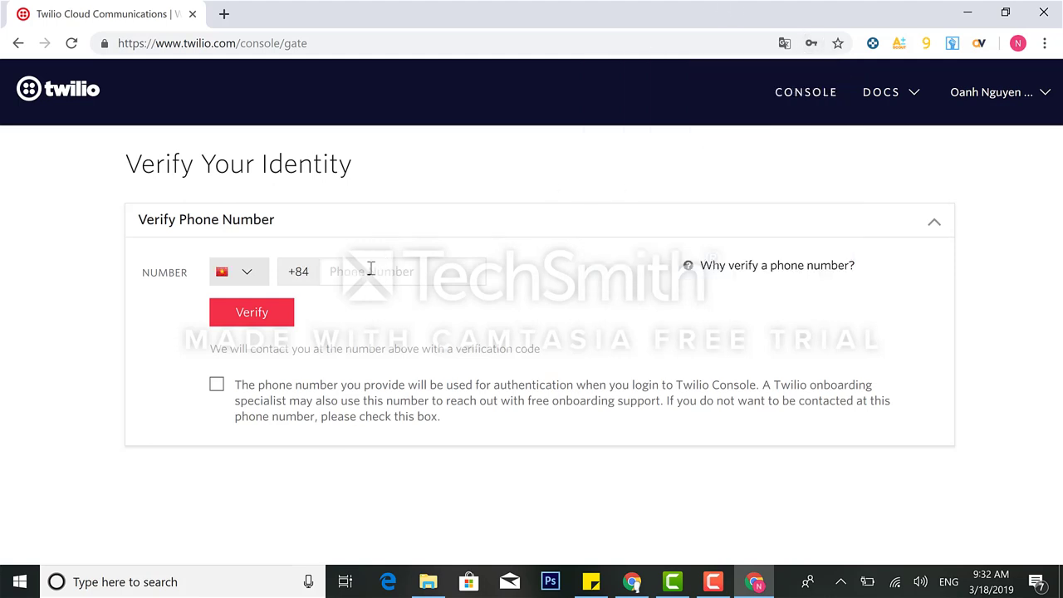
pyautogui.click(370, 271)
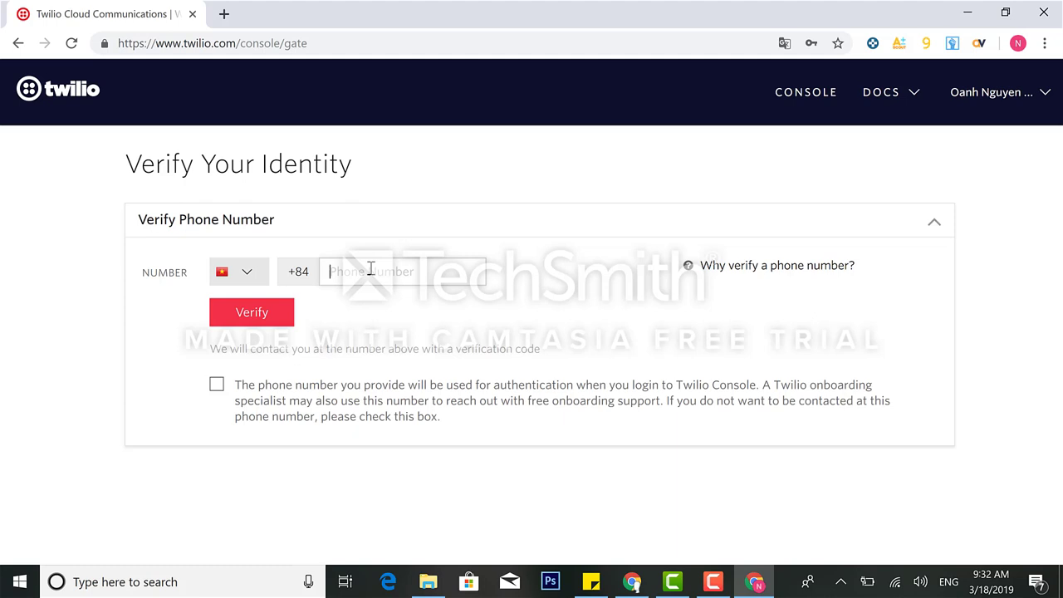
pyautogui.click(265, 314)
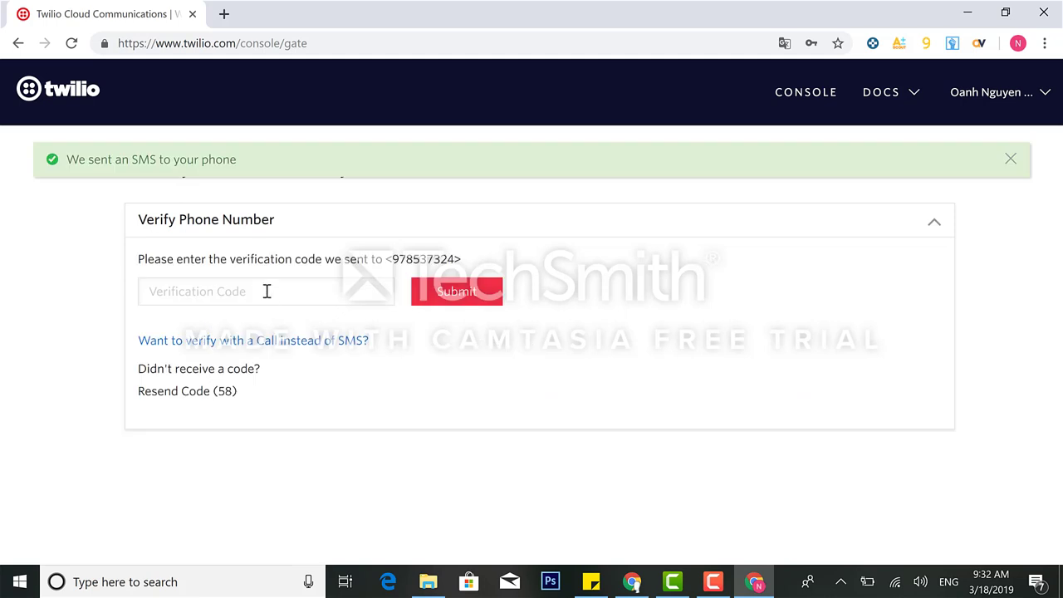
# Enter the received SMS verification code to verify the phone number.
pyautogui.click(267, 290)
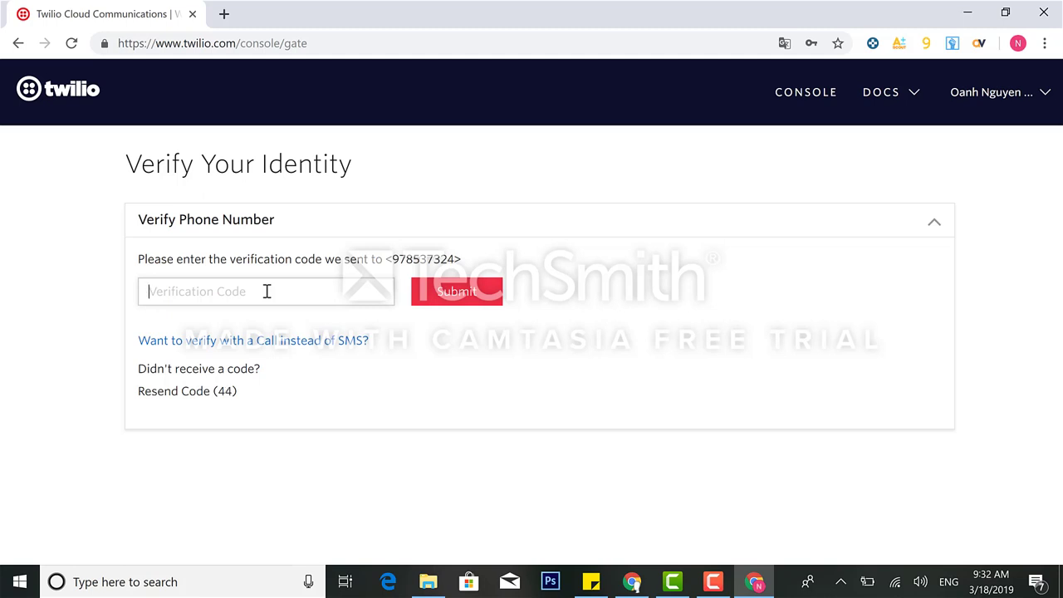
pyautogui.click(474, 297)
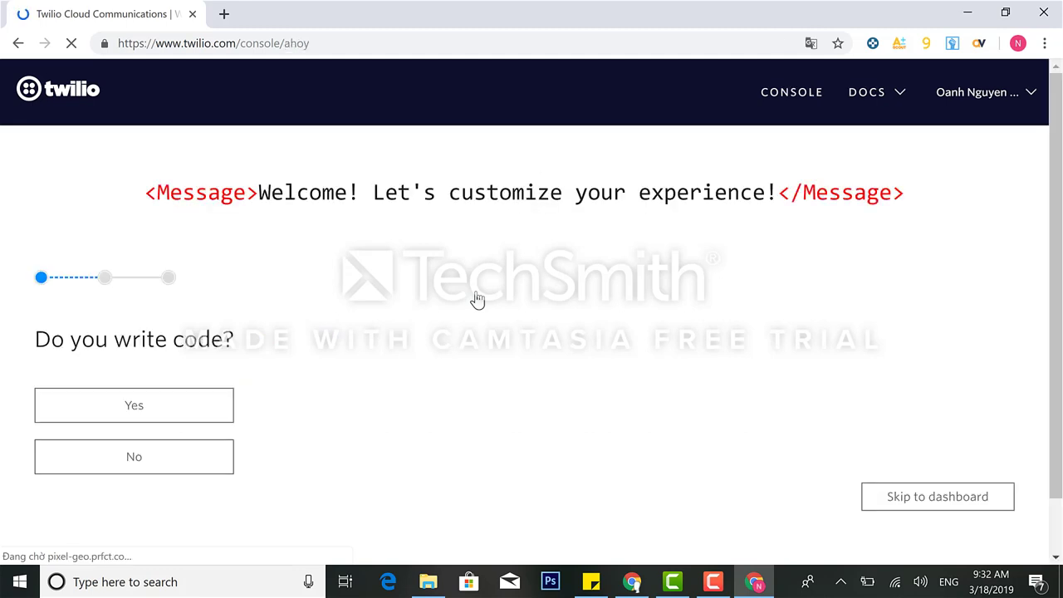
# Skip the welcome questions on the Console dashboard and request a free trial phone number.
pyautogui.click(941, 506)
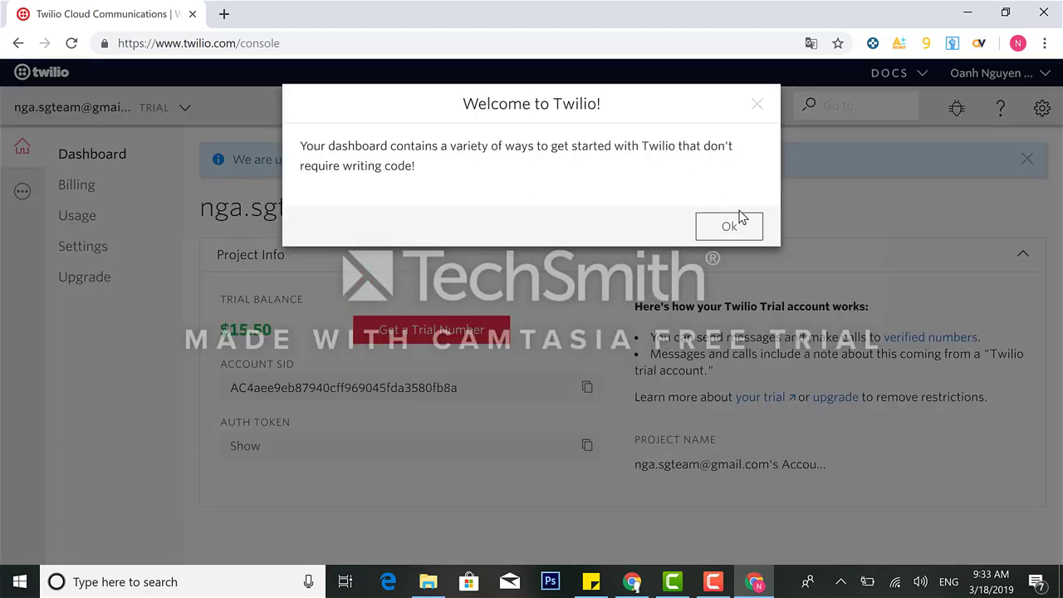
pyautogui.click(738, 225)
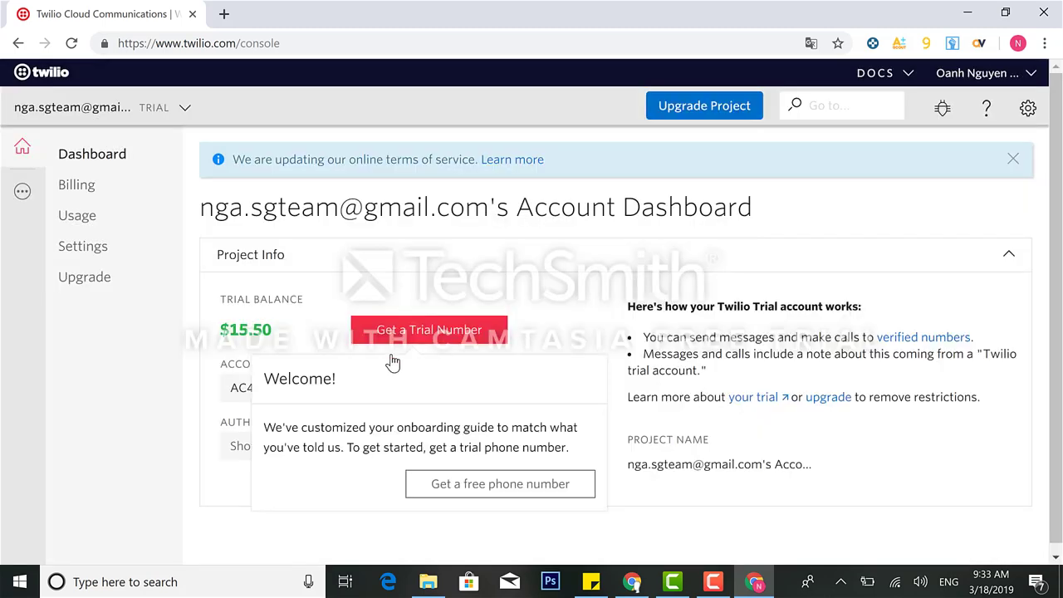
pyautogui.click(448, 332)
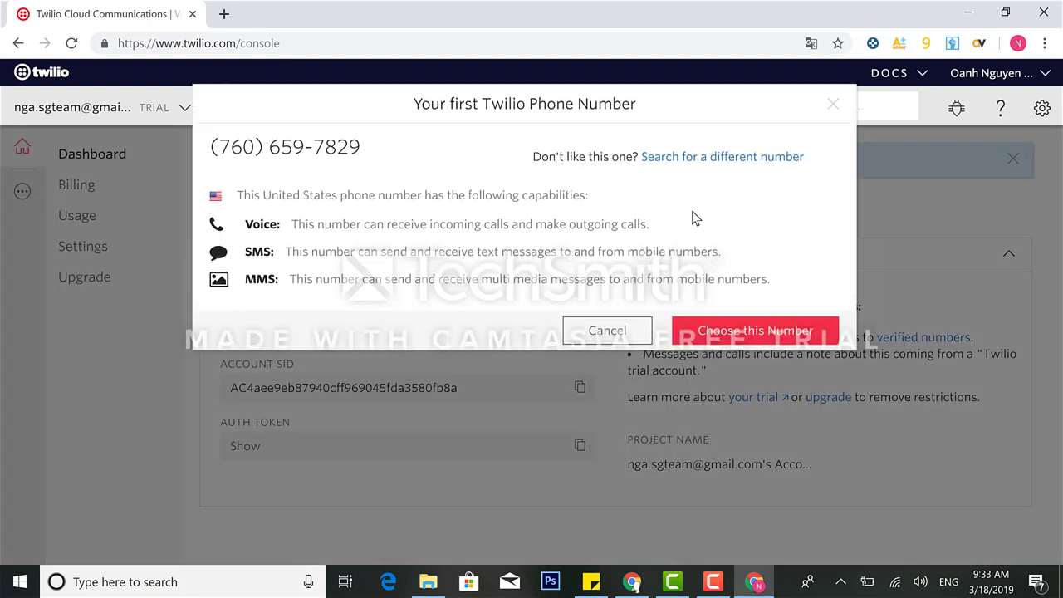
# Search Canadian numbers and take the first result from Oshawa, ON.
pyautogui.click(719, 164)
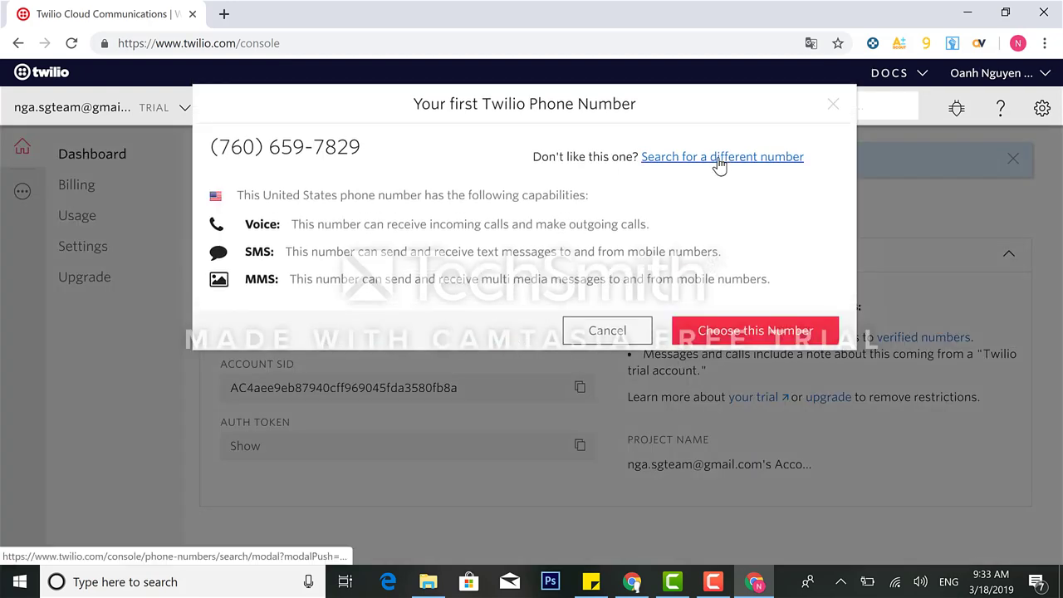
pyautogui.click(503, 147)
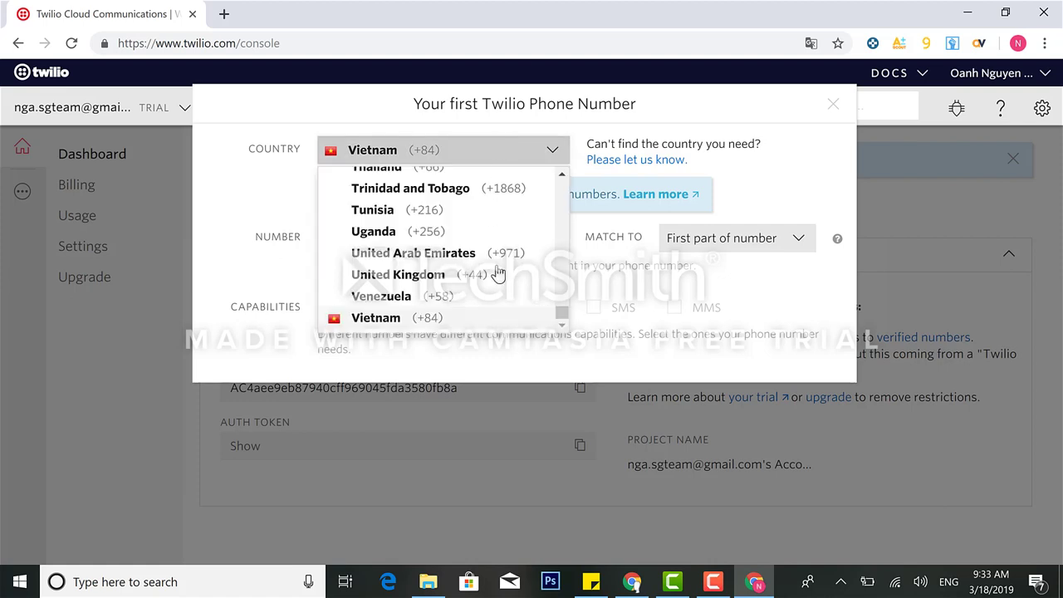
pyautogui.moveTo(562, 313); pyautogui.dragTo(565, 214)
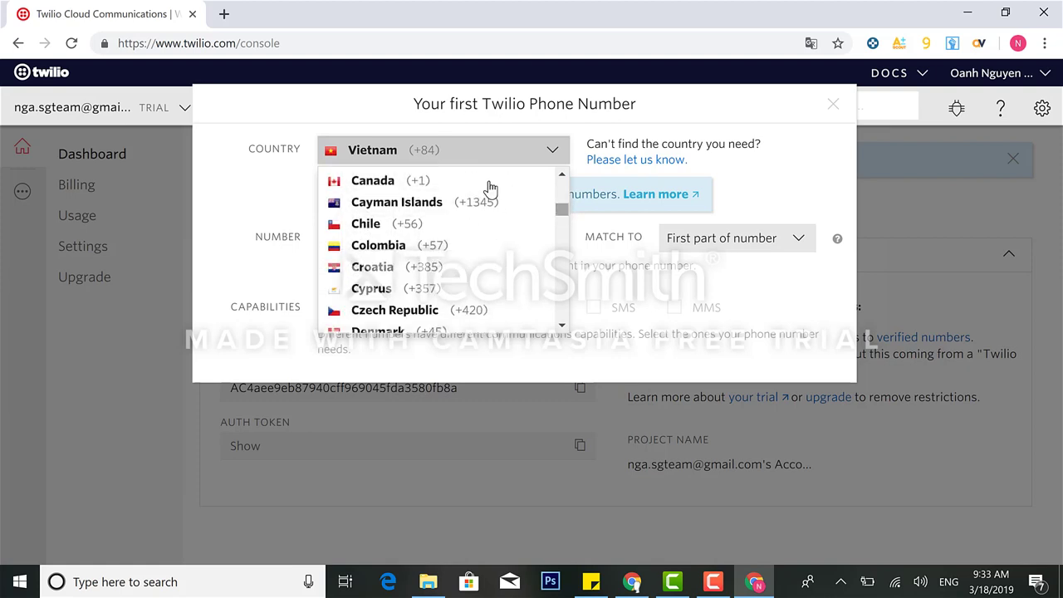
pyautogui.click(454, 179)
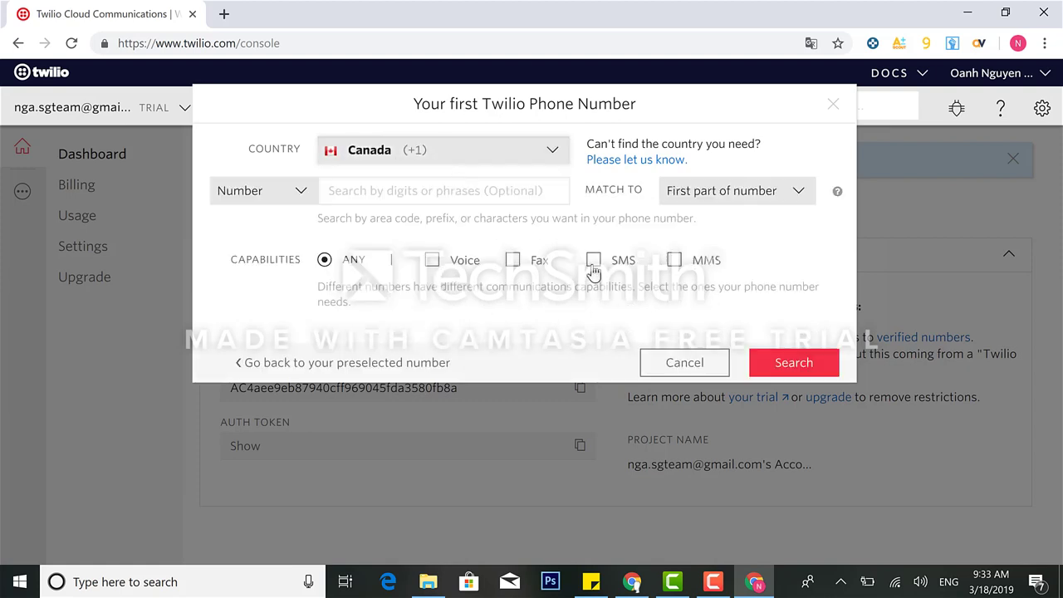
pyautogui.click(793, 362)
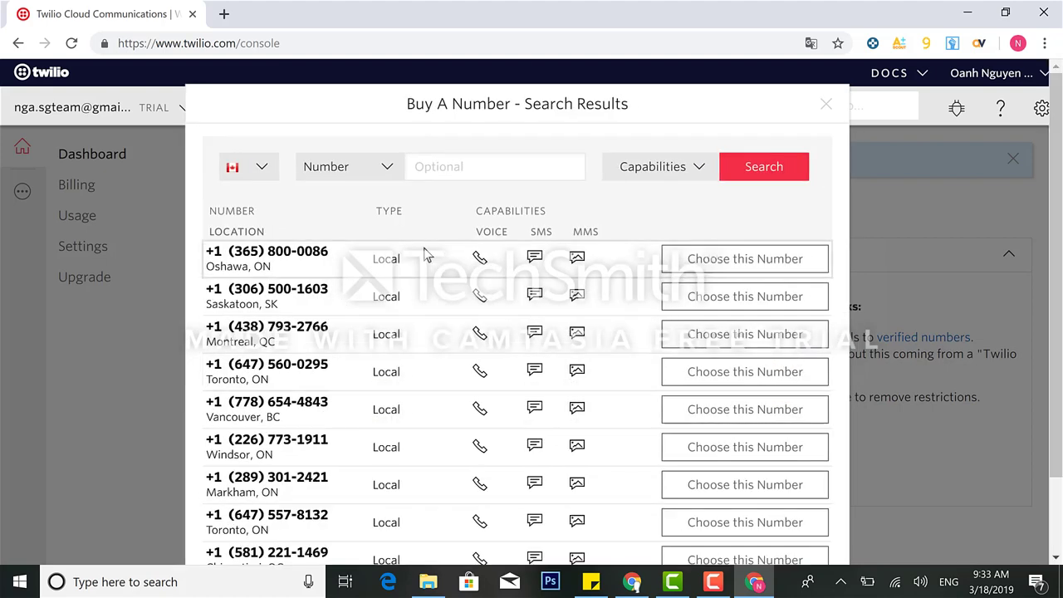
pyautogui.click(733, 264)
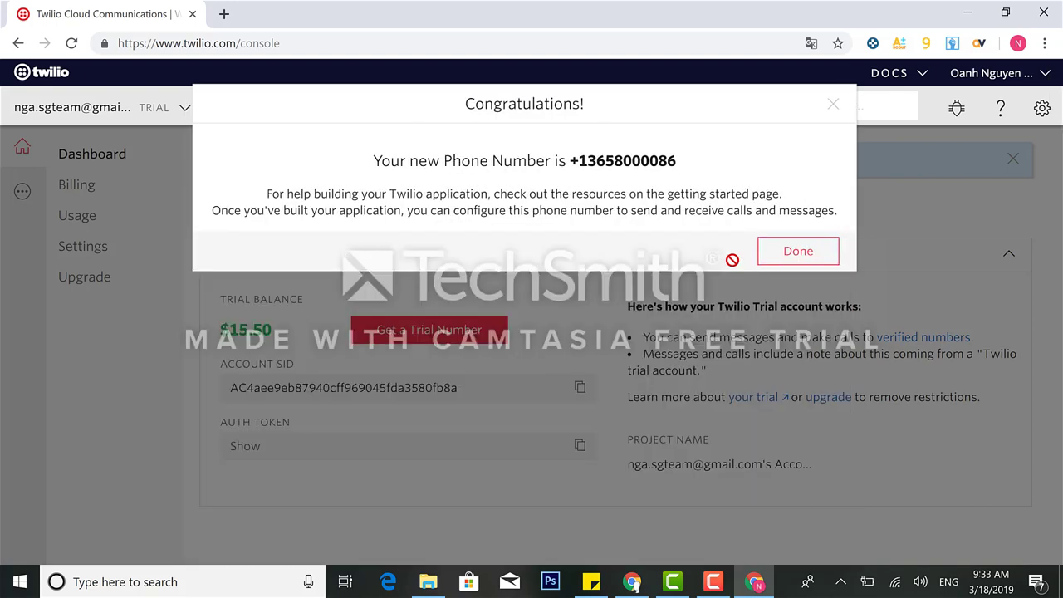
pyautogui.click(788, 257)
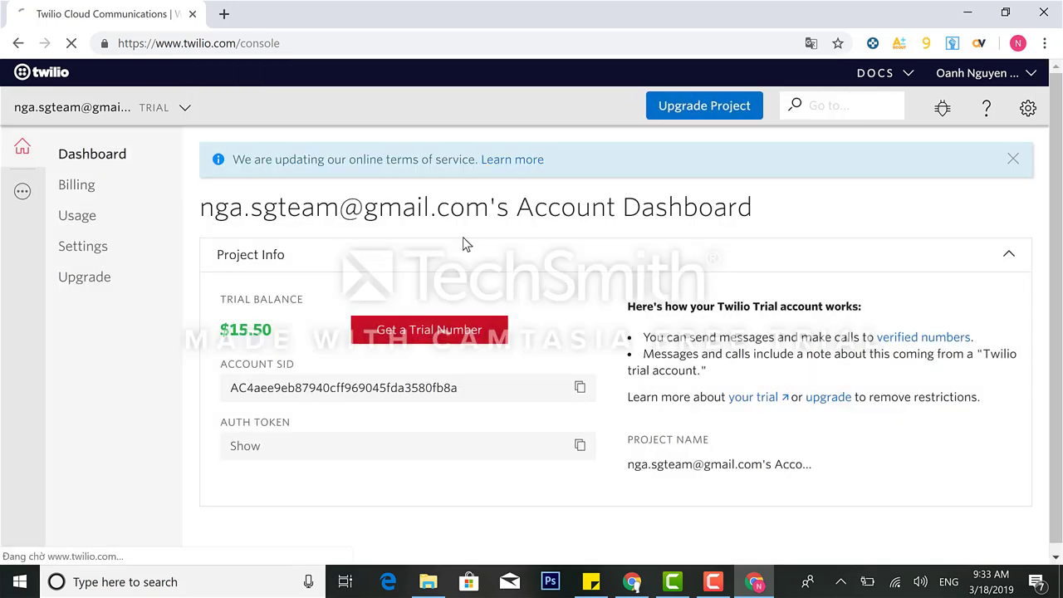
# Go to stripe.com in a new tab and open its account sign-up page.
pyautogui.click(224, 13)
pyautogui.write('st')
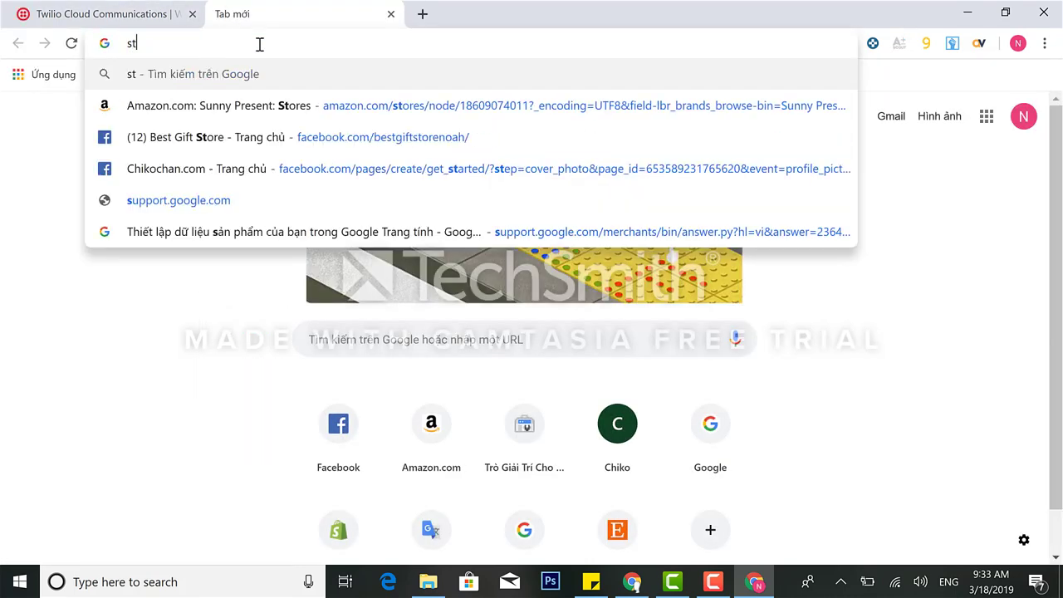
pyautogui.write('ripe.com')
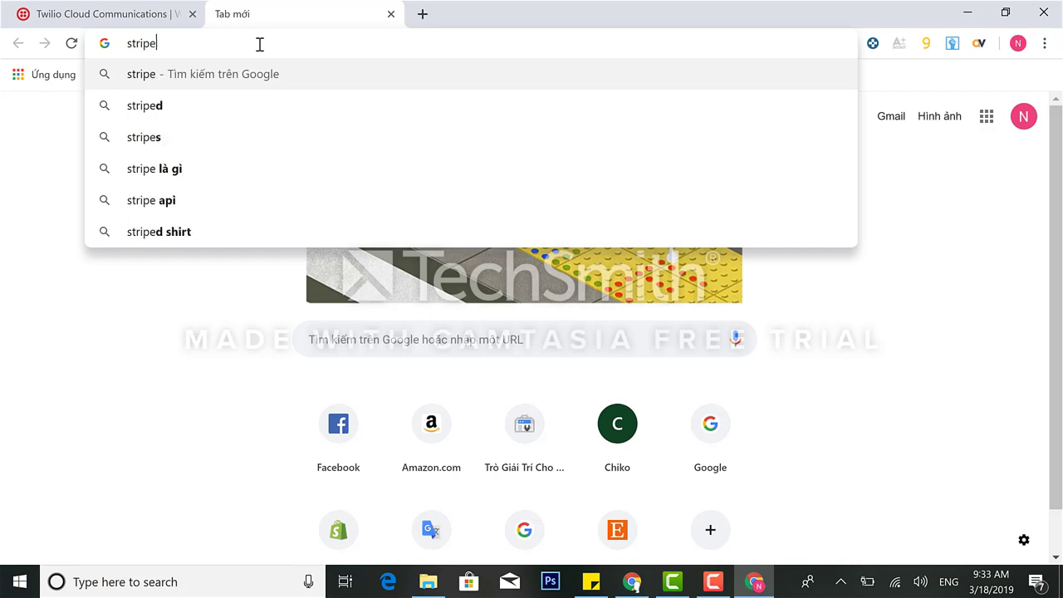
pyautogui.press('Return')
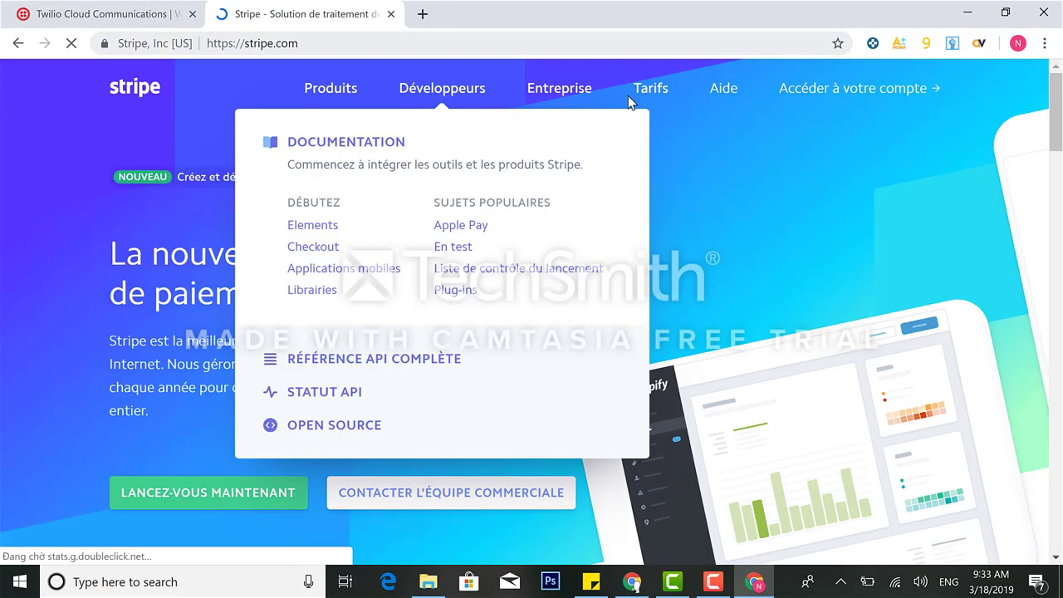
pyautogui.click(835, 31)
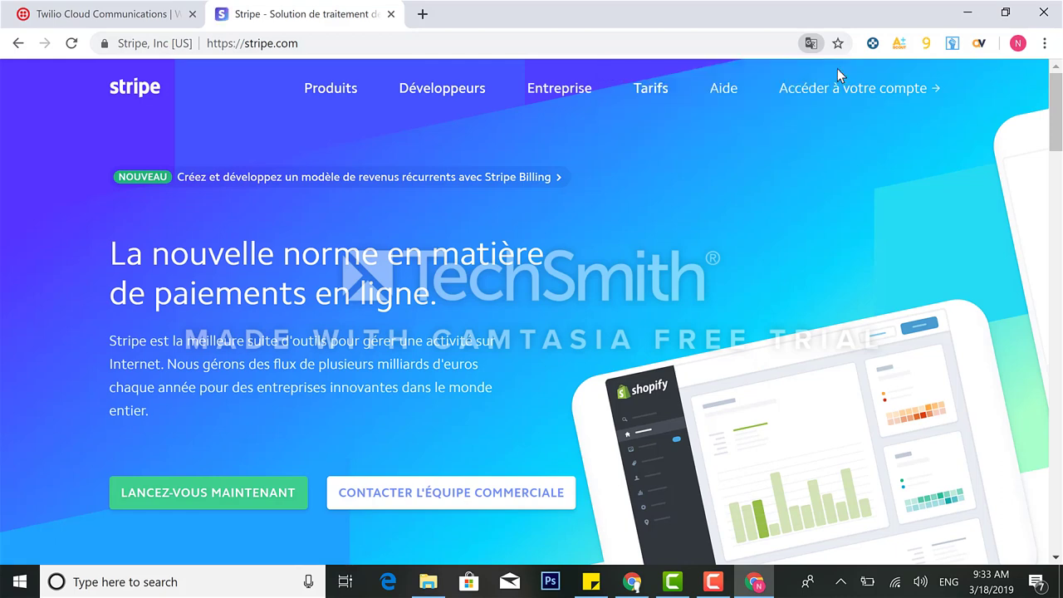
pyautogui.click(227, 490)
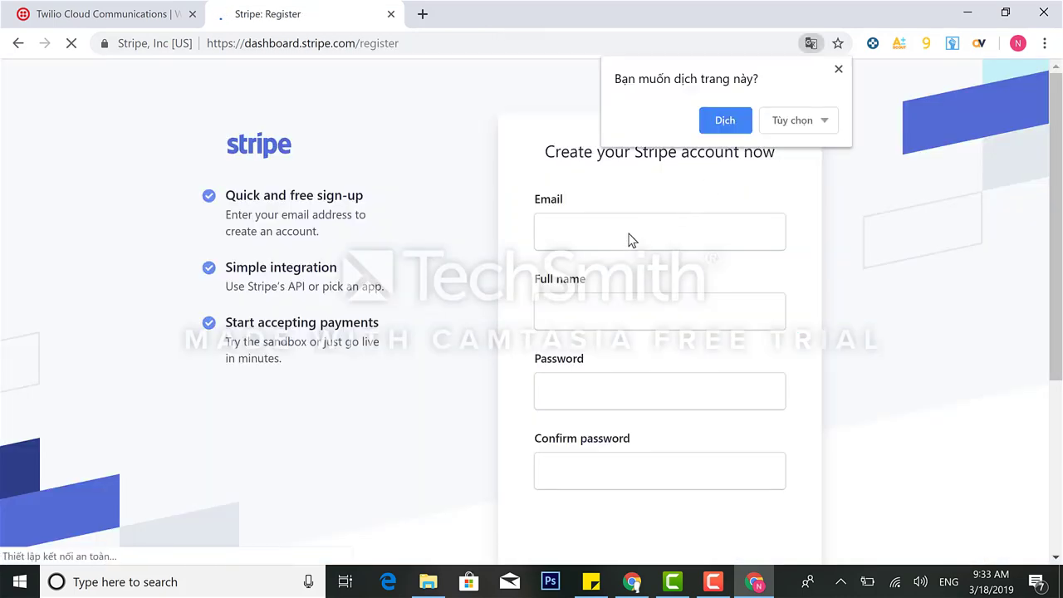
# Fill Stripe's sign-up form with the e-mail, full name and a matching password.
pyautogui.click(617, 237)
pyautogui.write('ng')
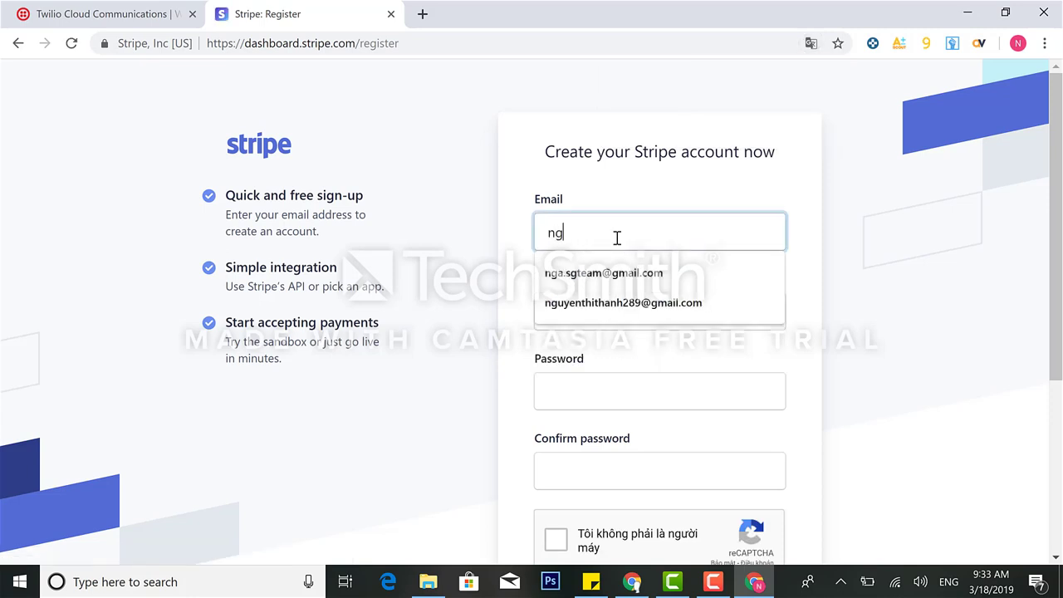
pyautogui.click(648, 272)
pyautogui.click(671, 323)
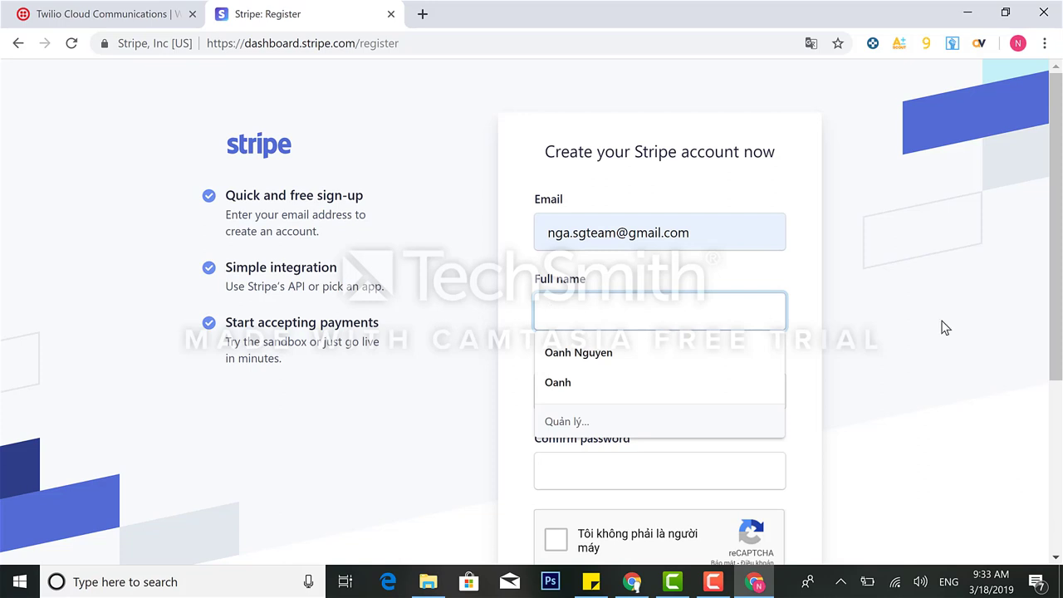
pyautogui.click(941, 327)
pyautogui.click(640, 302)
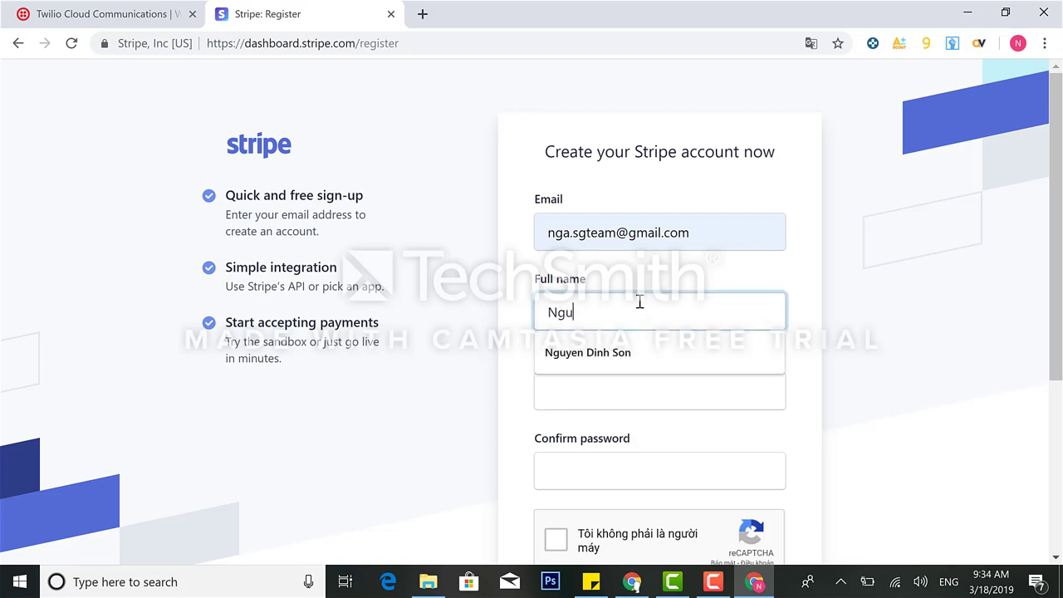
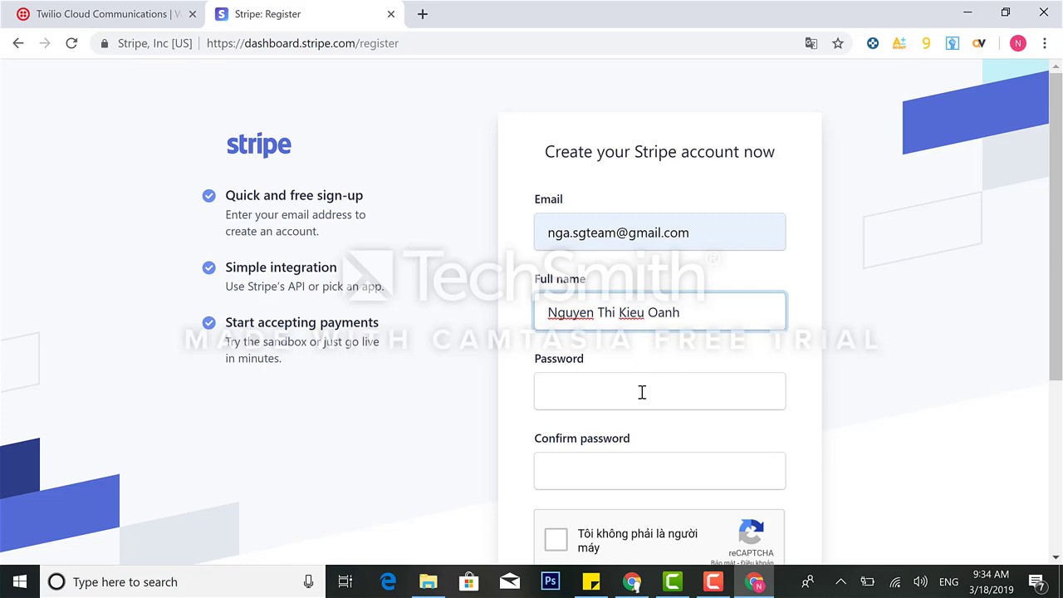
pyautogui.click(642, 392)
pyautogui.write('••••')
pyautogui.write('•••••••')
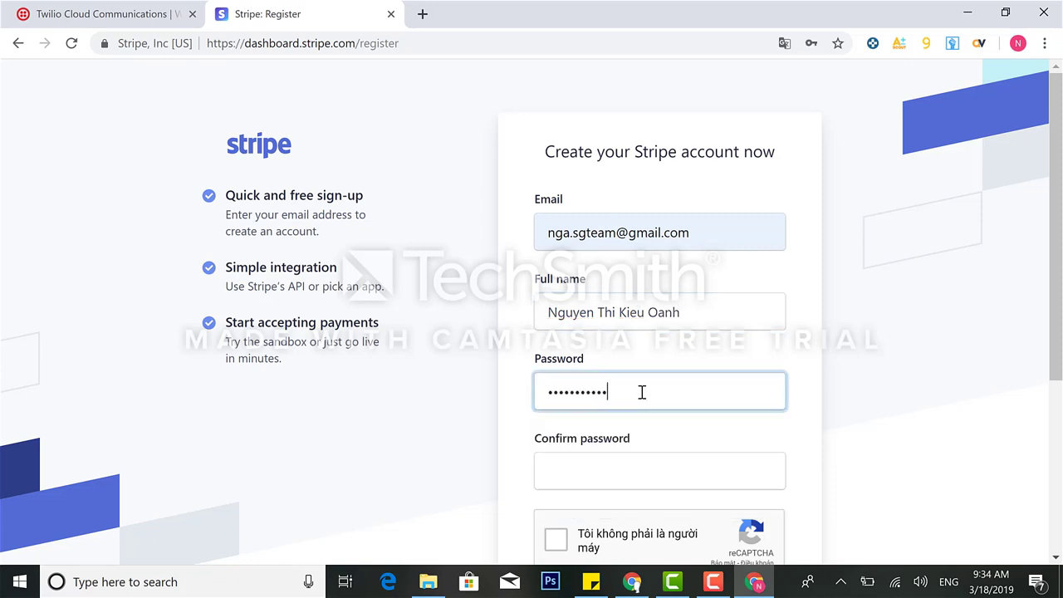
pyautogui.click(660, 458)
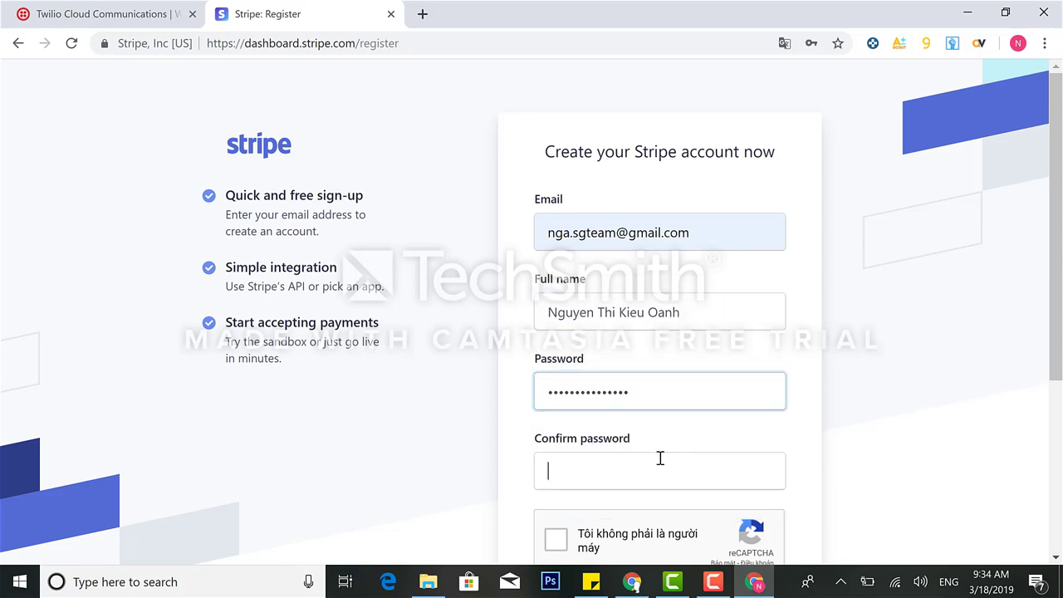
pyautogui.write('•••••••••••••••')
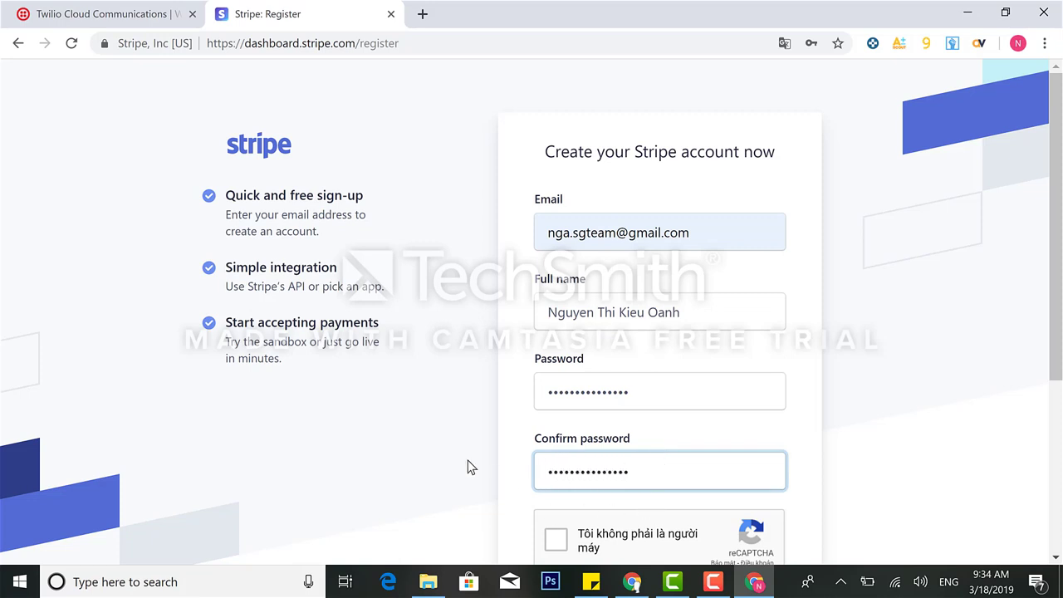
# Pass the reCAPTCHA by marking the three car images, then create the Stripe account.
pyautogui.scroll(-3, 467, 460)
pyautogui.click(556, 415)
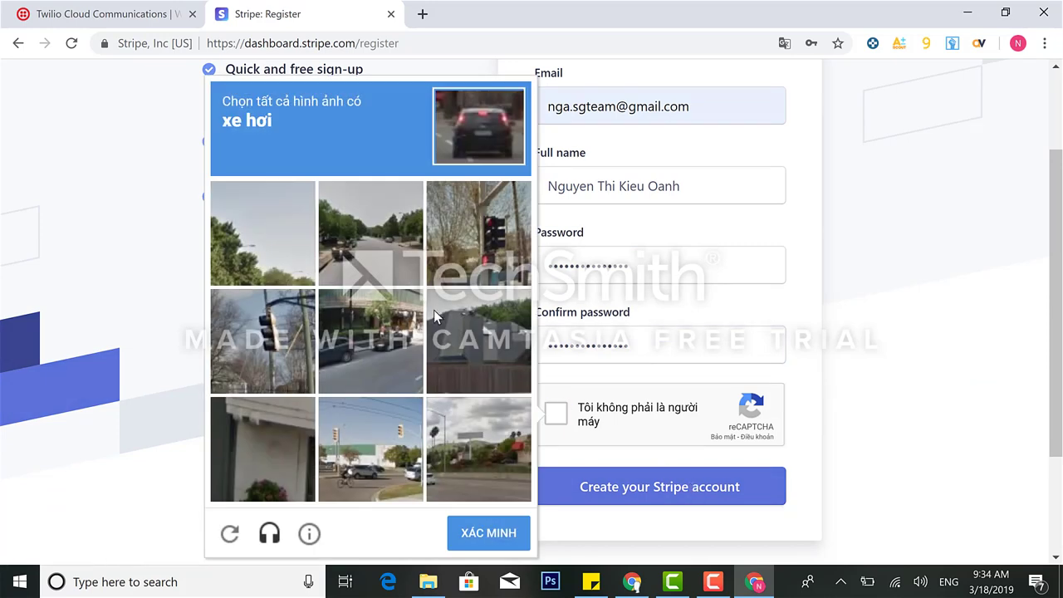
pyautogui.click(361, 263)
pyautogui.click(377, 347)
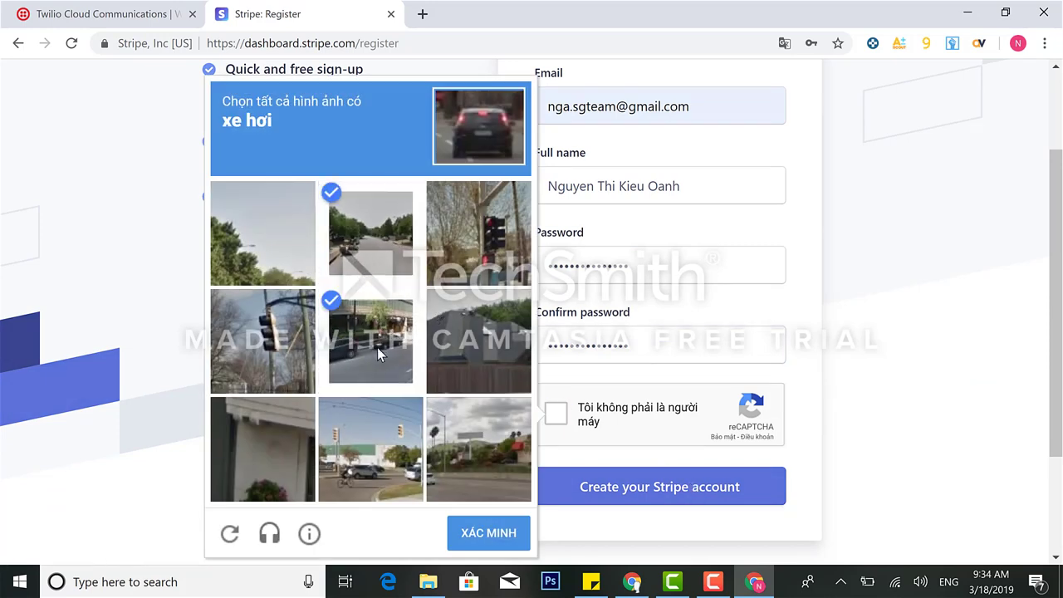
pyautogui.click(371, 429)
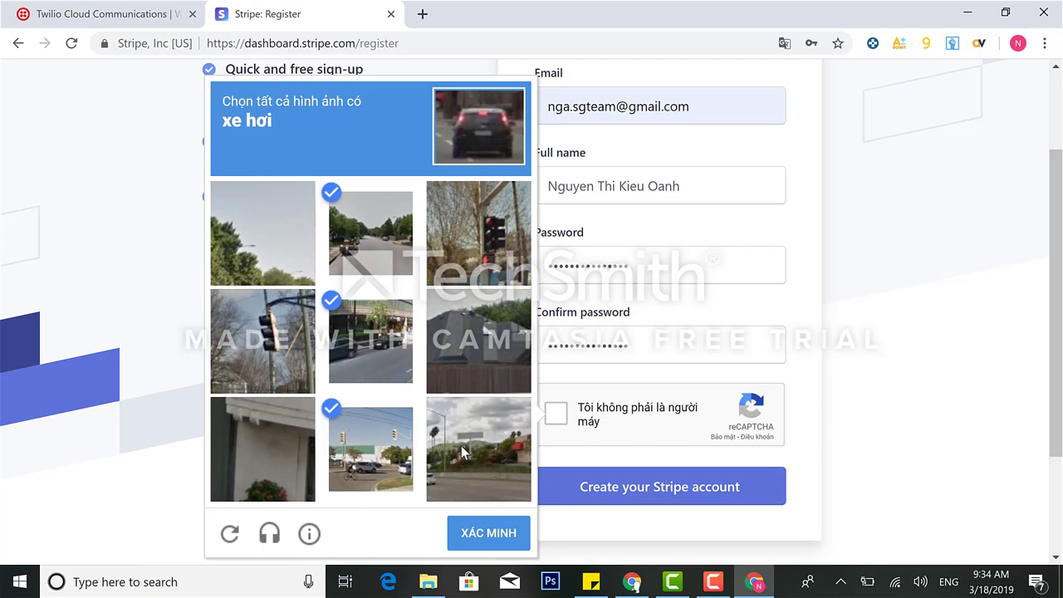
pyautogui.click(468, 533)
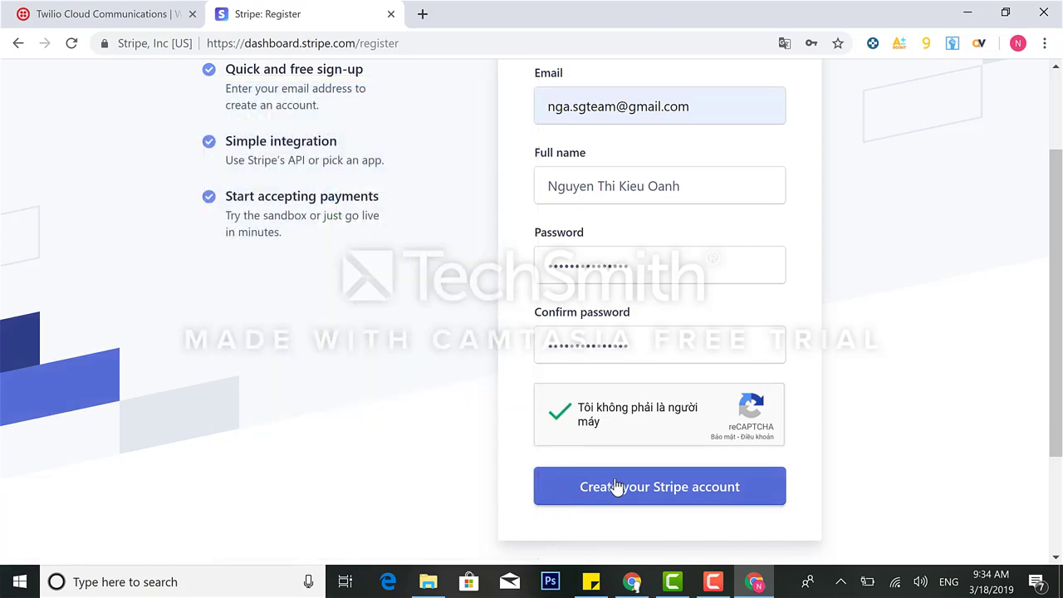
pyautogui.click(614, 487)
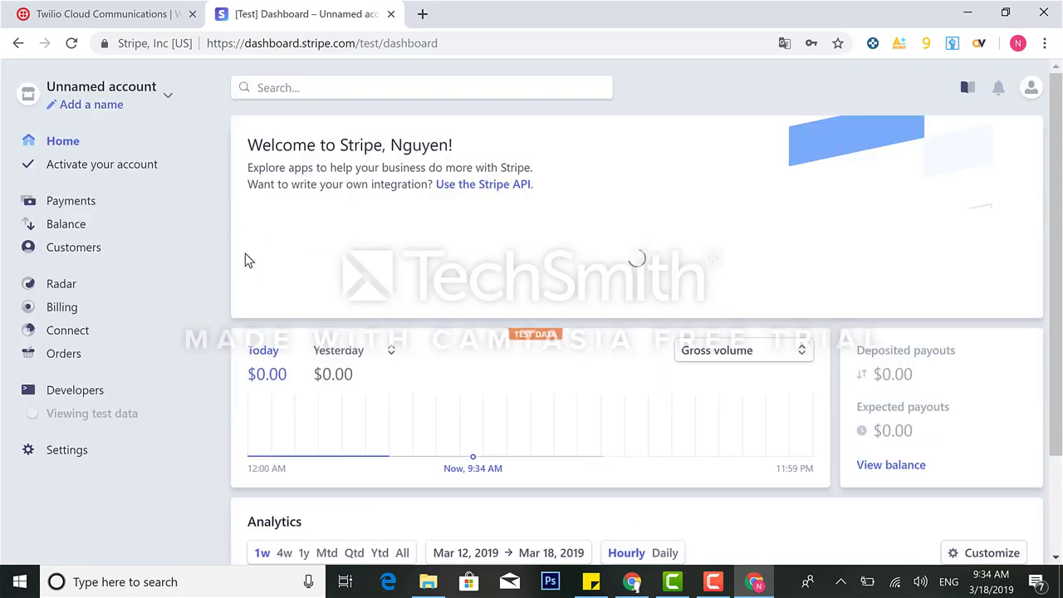
# Open the Activate your account page from the sidebar, then a blank new browser tab.
pyautogui.scroll(-3, 480, 245)
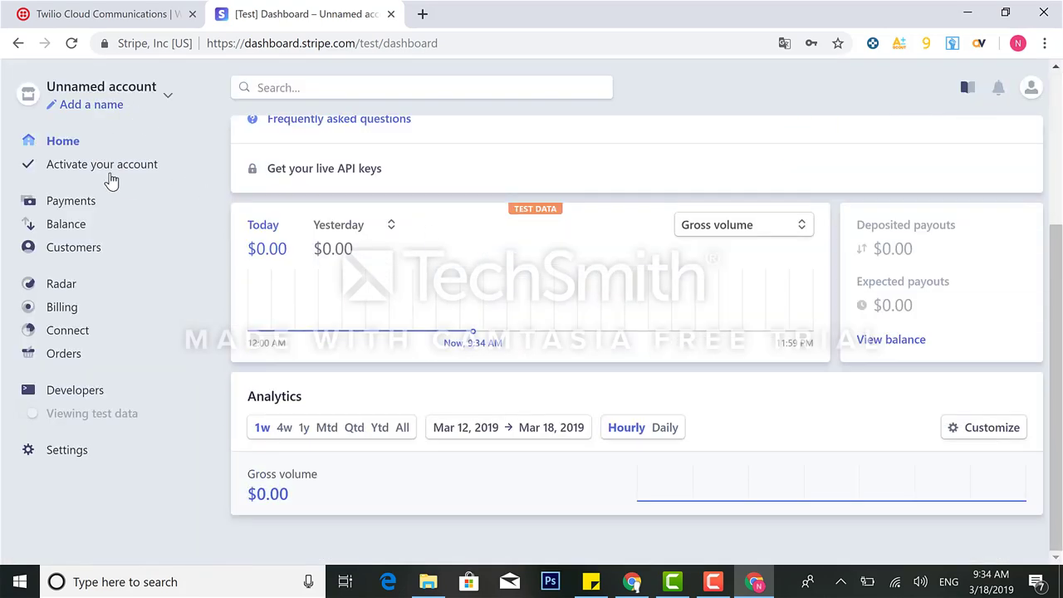
pyautogui.click(112, 173)
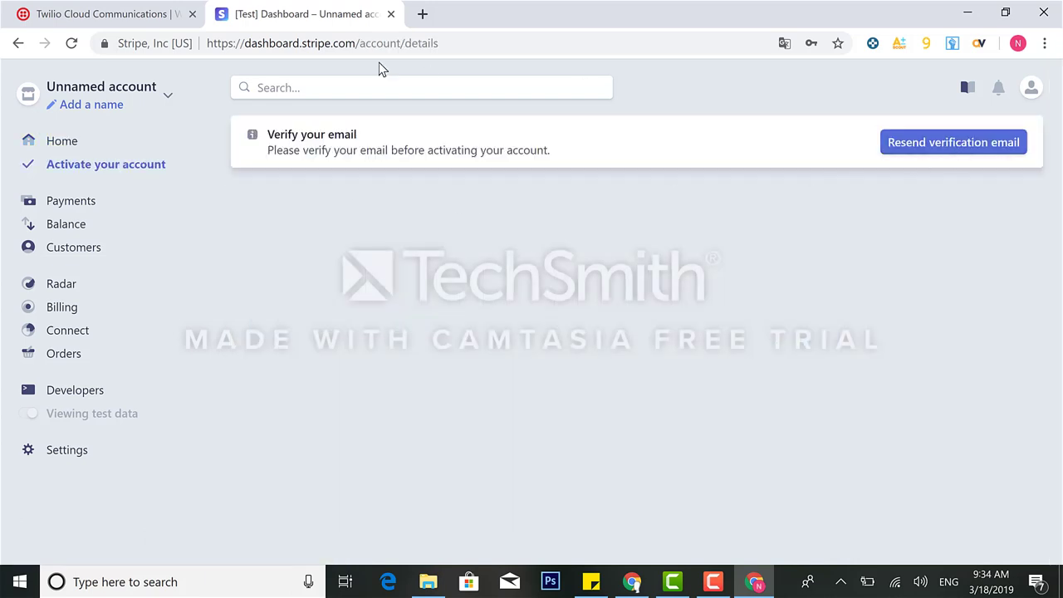
pyautogui.click(421, 15)
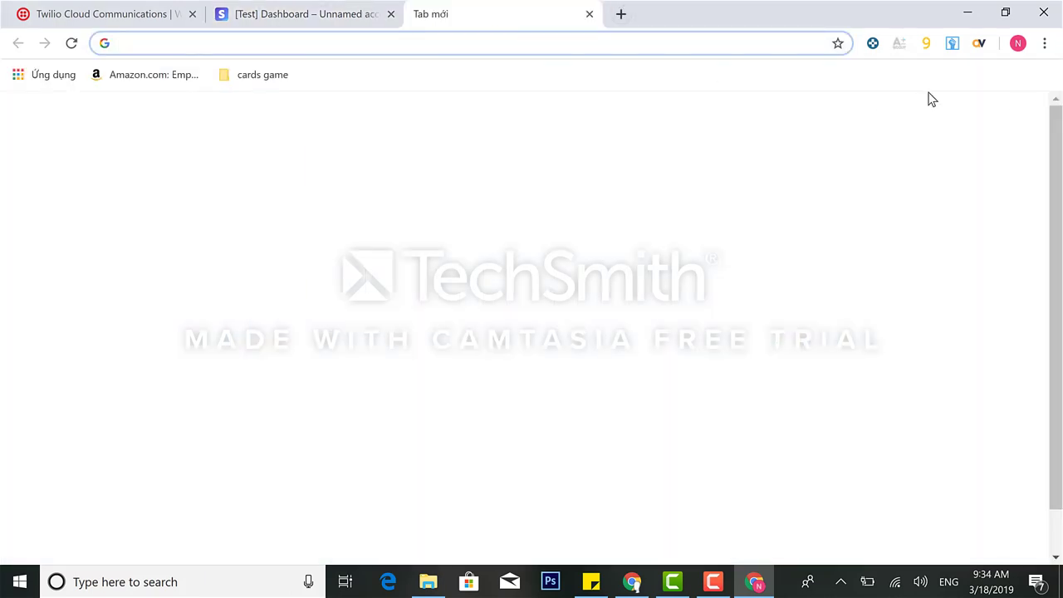
# Follow the confirm link in Stripe's Gmail message, then close the Gmail tab.
pyautogui.click(884, 124)
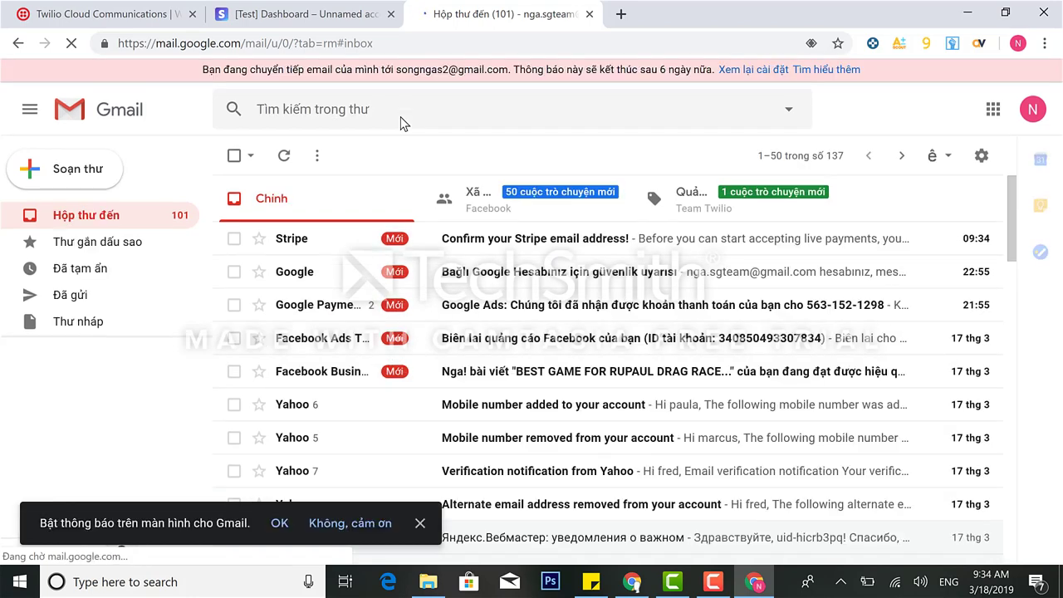
pyautogui.click(509, 248)
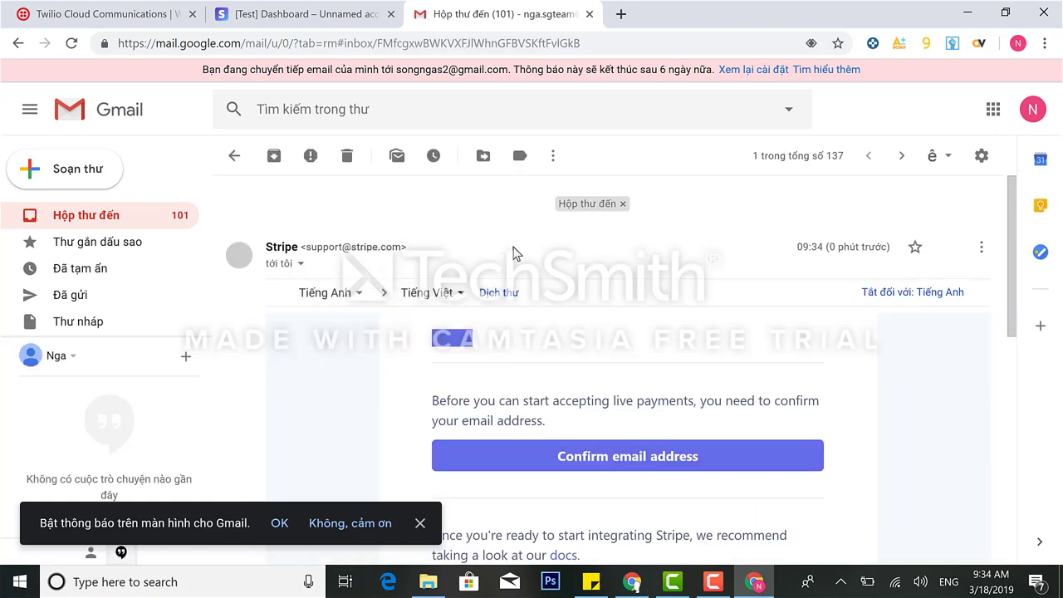
pyautogui.click(629, 457)
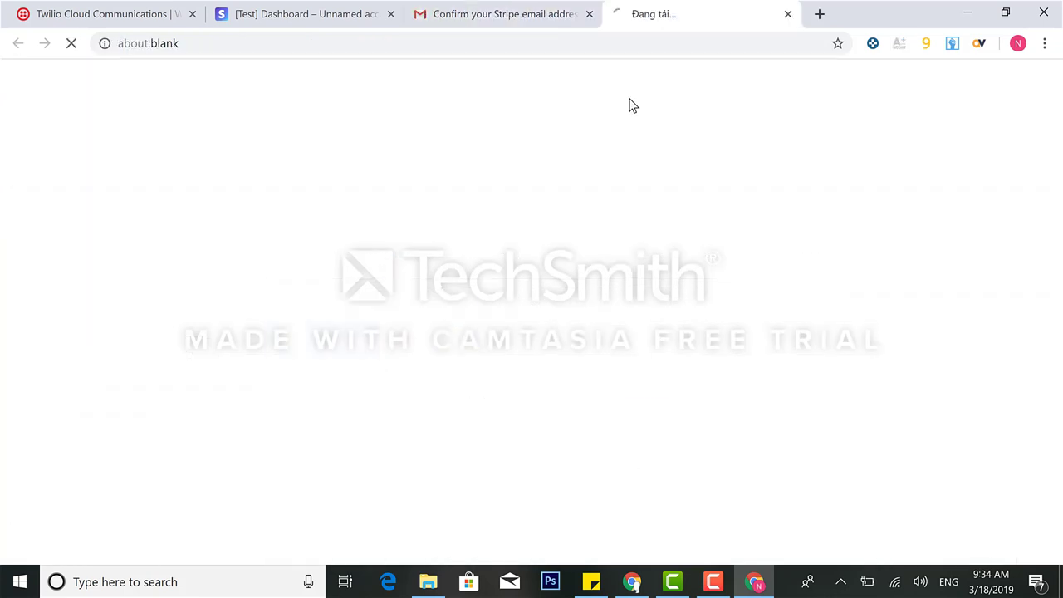
pyautogui.click(526, 19)
pyautogui.click(589, 15)
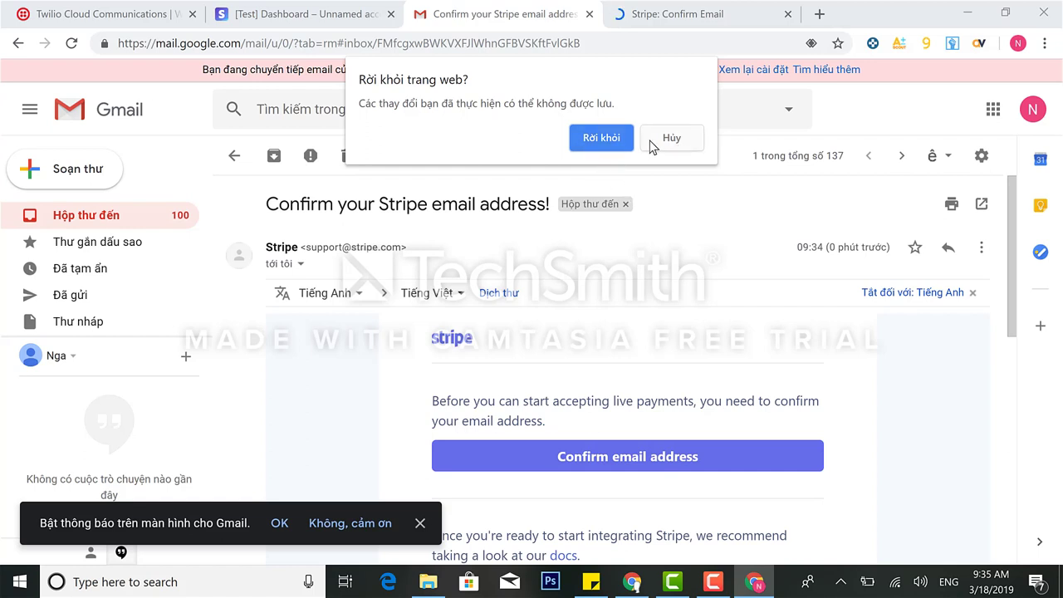
pyautogui.click(610, 138)
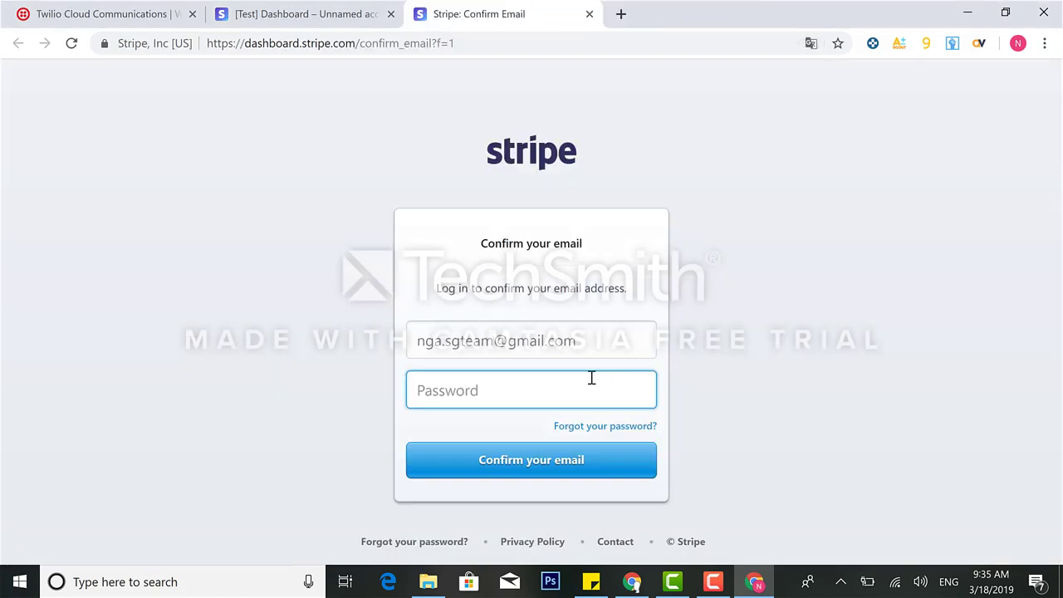
# Enter the Stripe account password and submit it to confirm the e-mail.
pyautogui.click(557, 385)
pyautogui.write('•••••••••••••••')
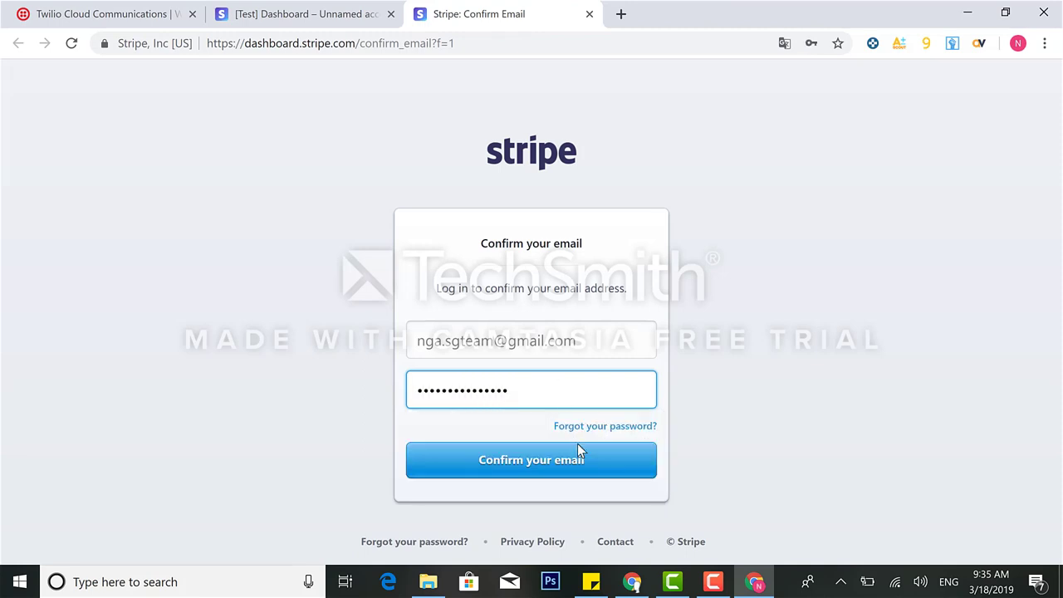
pyautogui.click(584, 470)
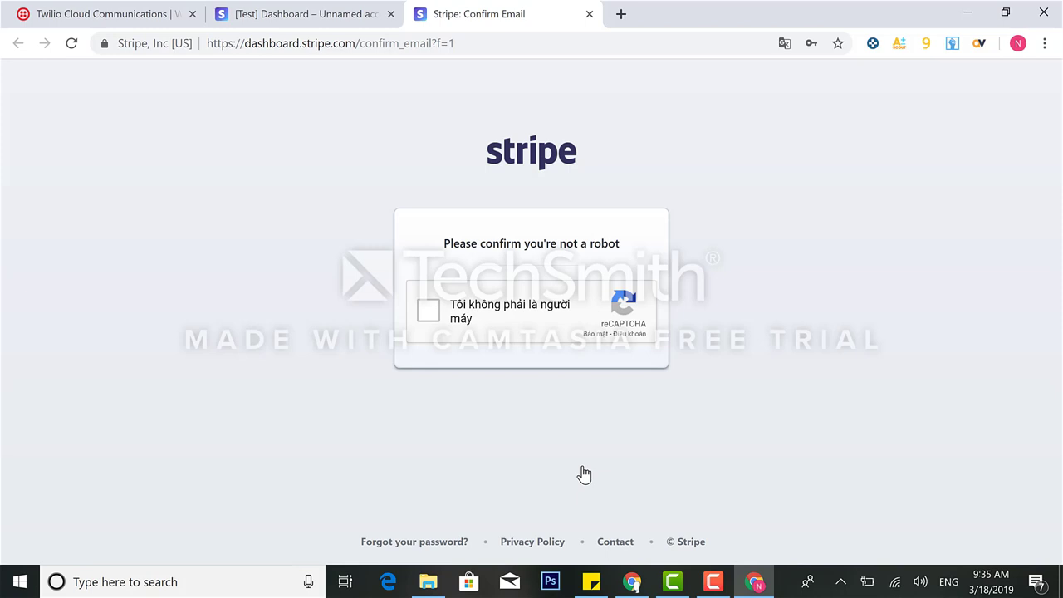
# Pass the robot check by selecting the grassy hillside, mountain-road bus and hilly road tiles.
pyautogui.click(429, 313)
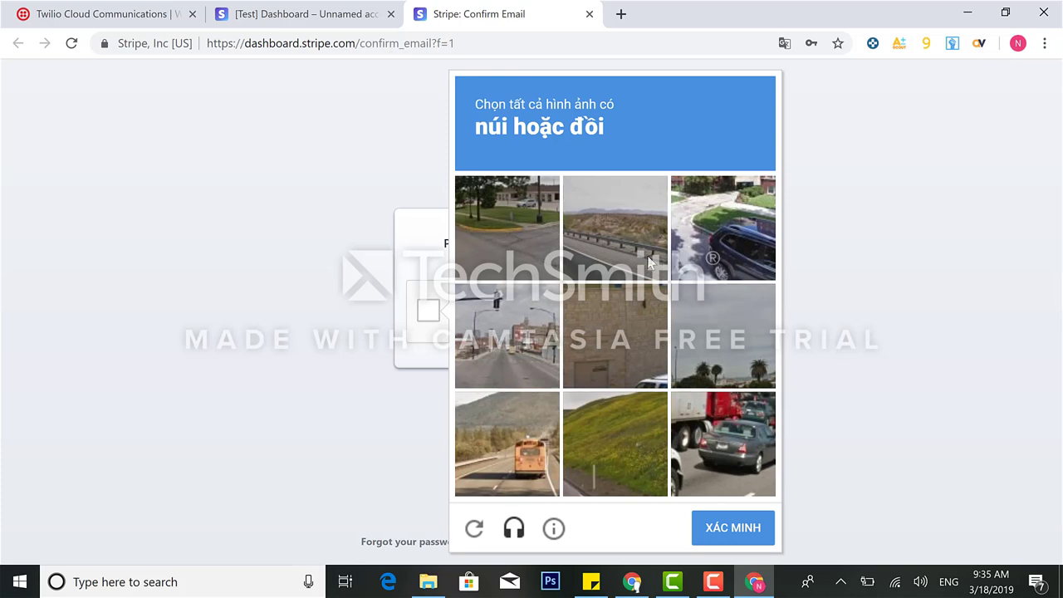
pyautogui.click(621, 418)
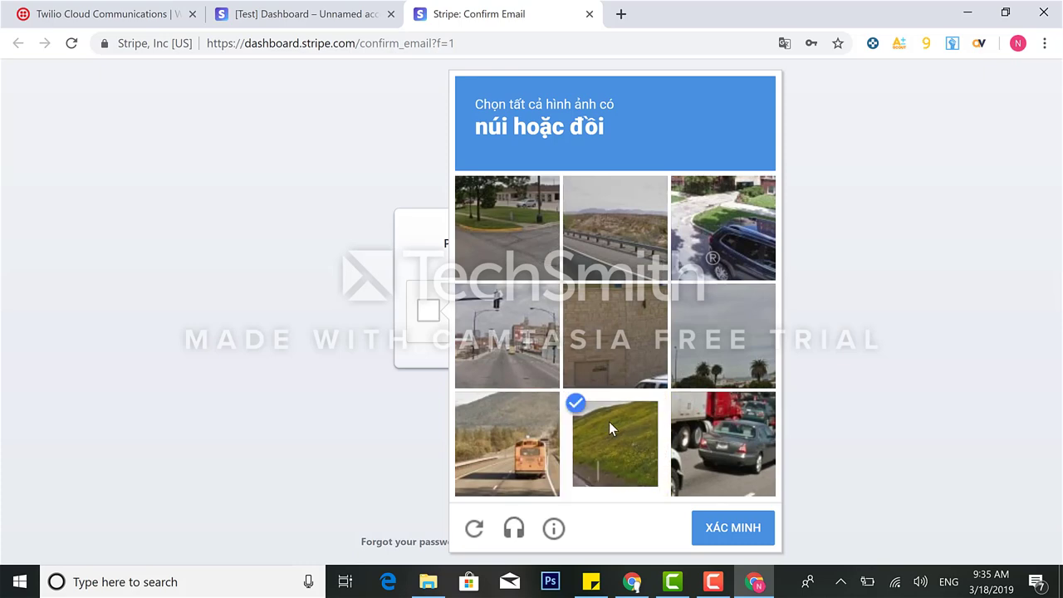
pyautogui.click(519, 431)
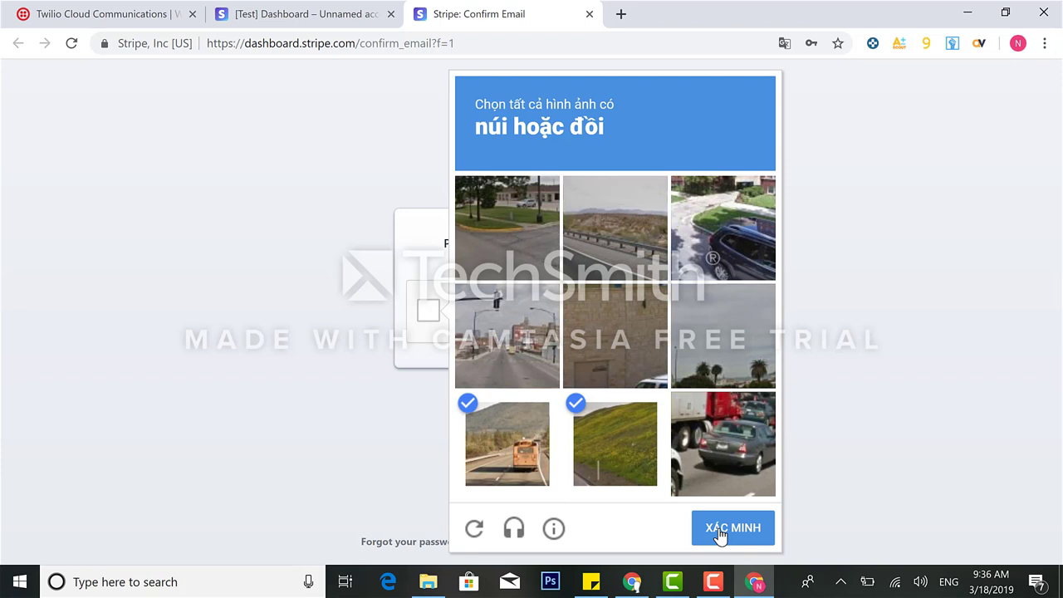
pyautogui.click(628, 228)
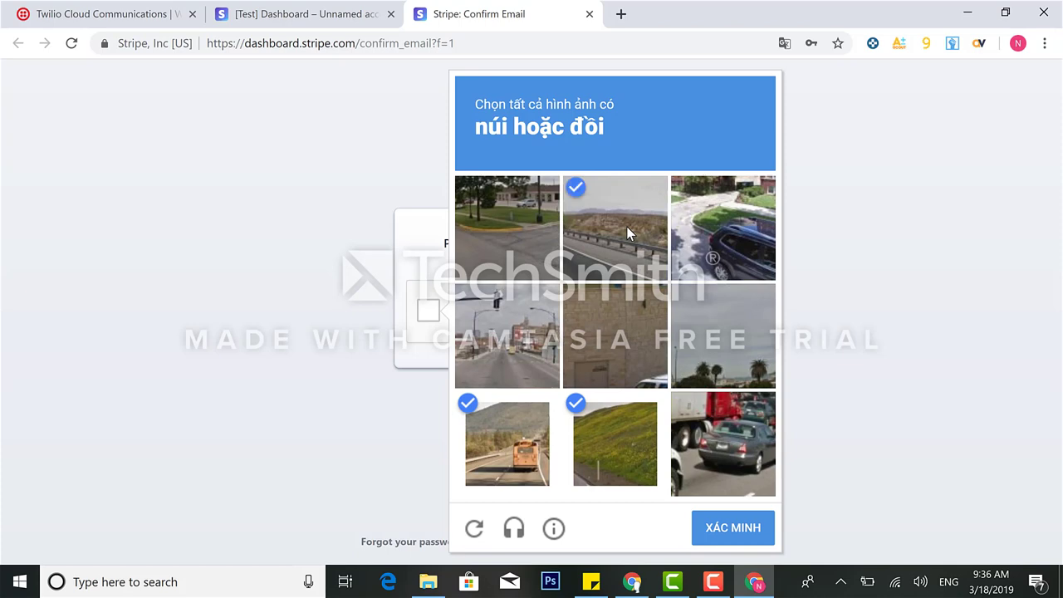
pyautogui.click(731, 531)
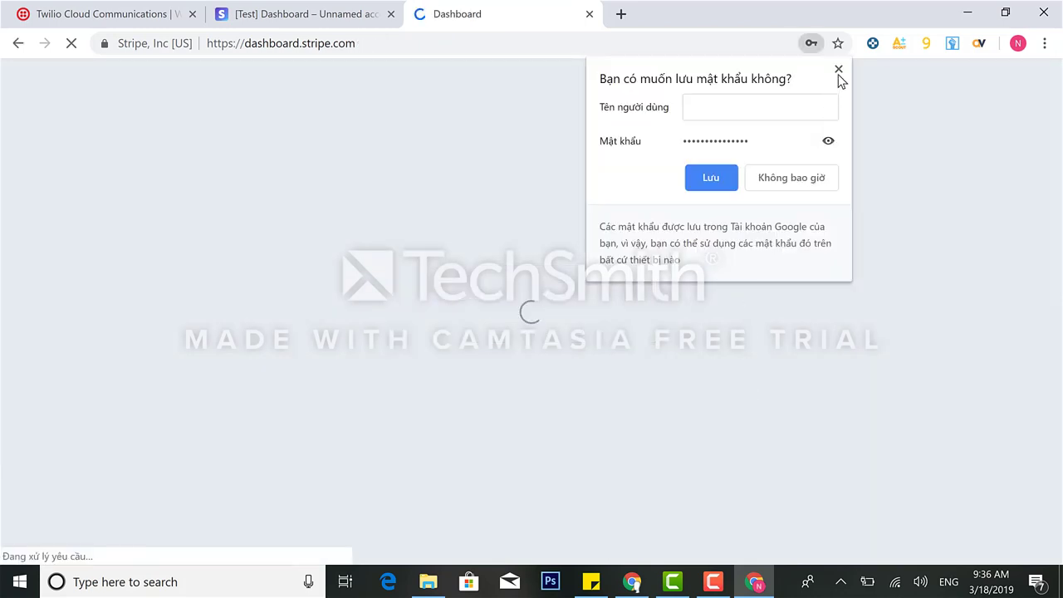
# Dismiss the save-password offer, open account activation, and set the business country to Canada.
pyautogui.click(837, 70)
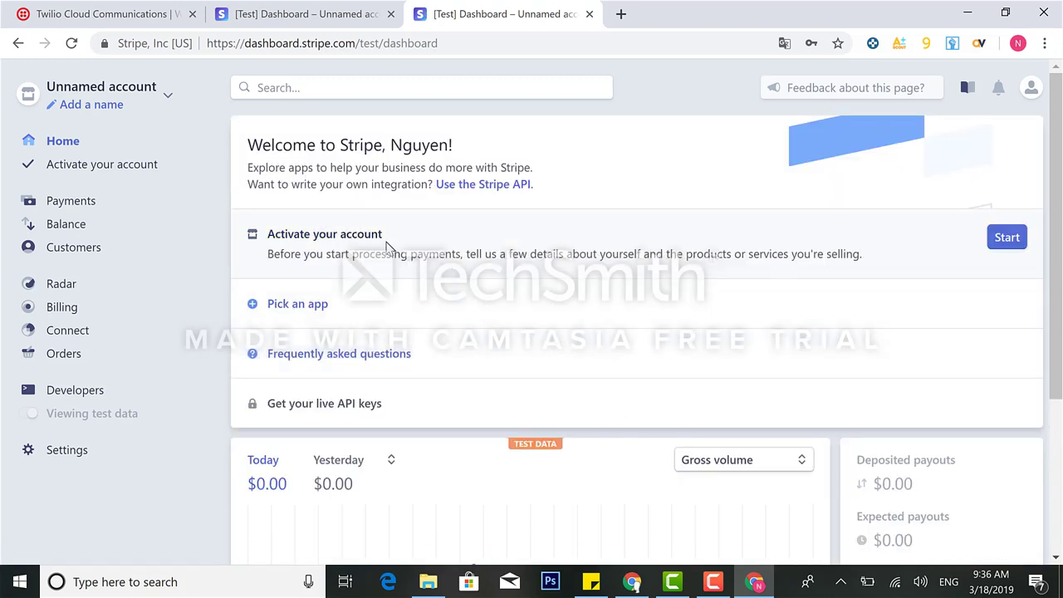
pyautogui.click(83, 167)
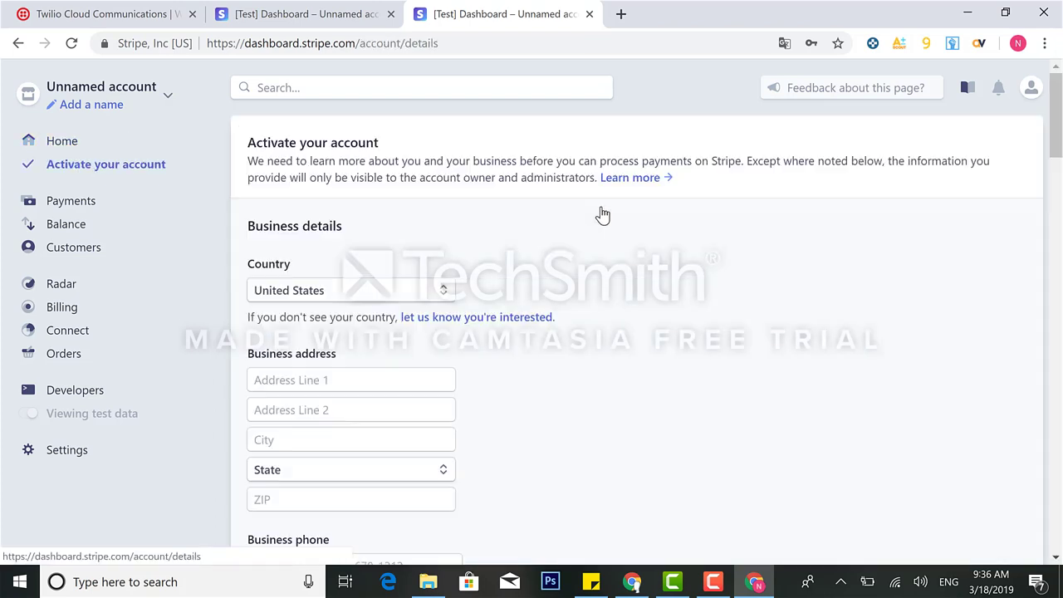
pyautogui.scroll(-1, 404, 332)
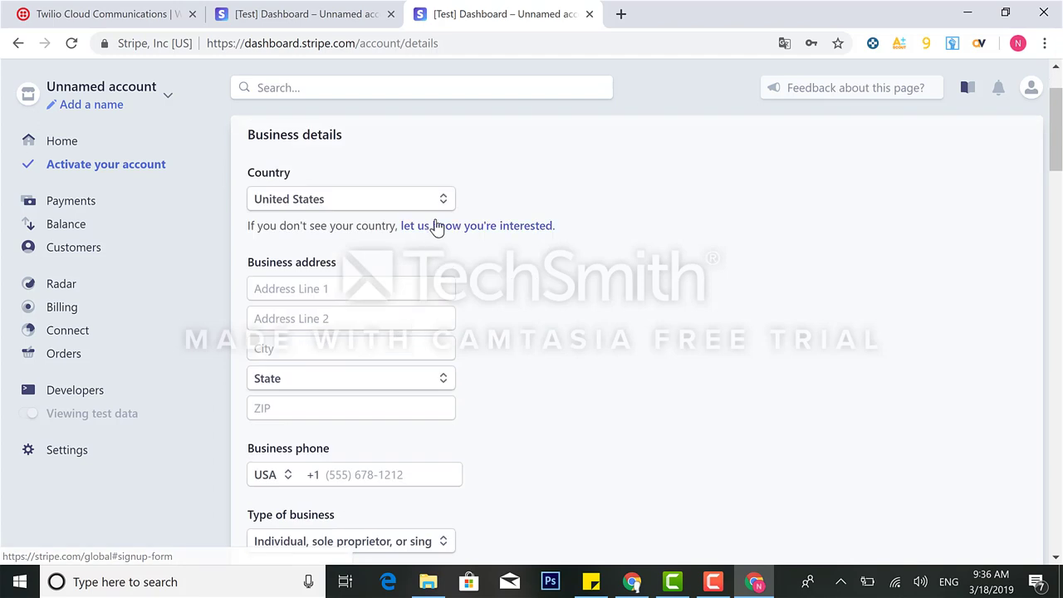
pyautogui.click(439, 203)
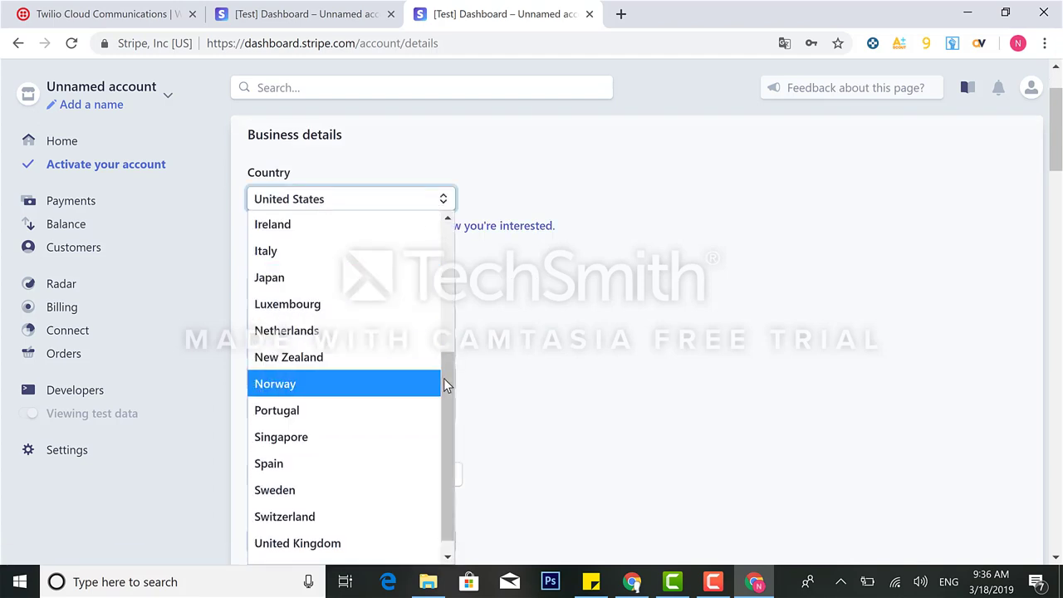
pyautogui.moveTo(443, 383); pyautogui.dragTo(387, 254)
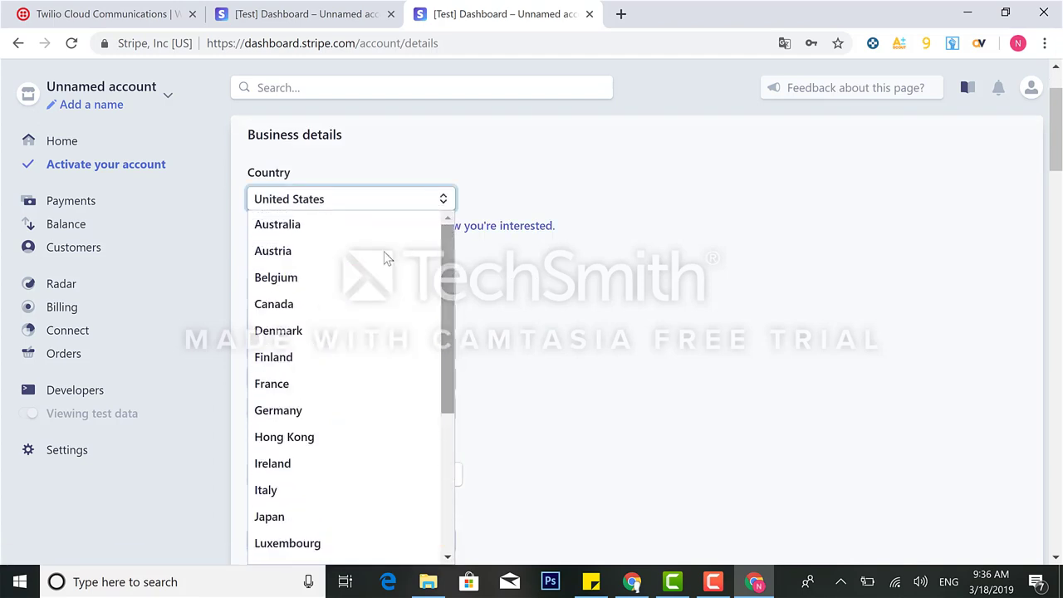
pyautogui.click(323, 304)
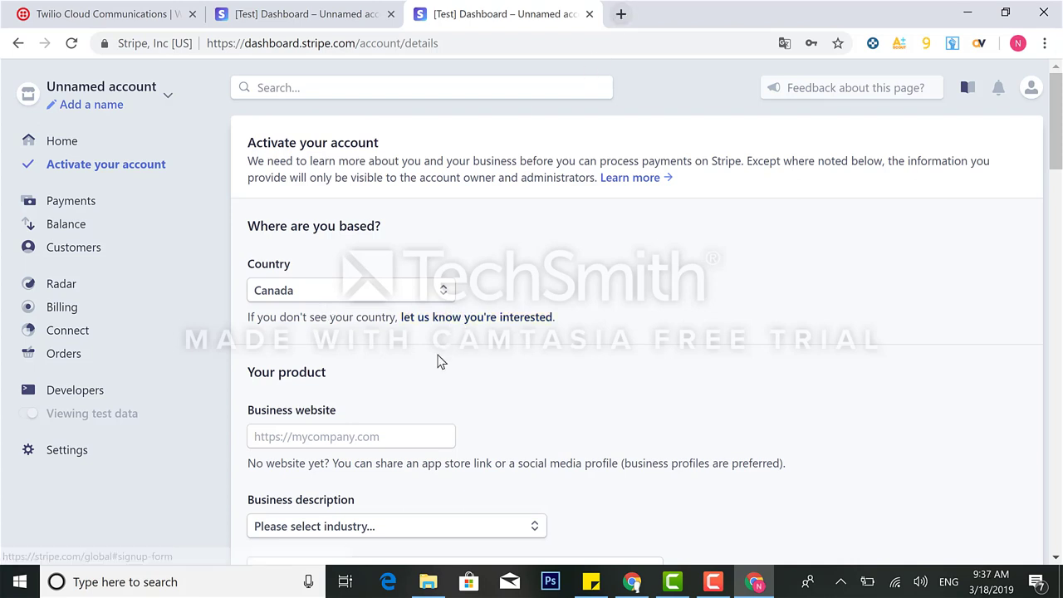
pyautogui.scroll(-2, 433, 362)
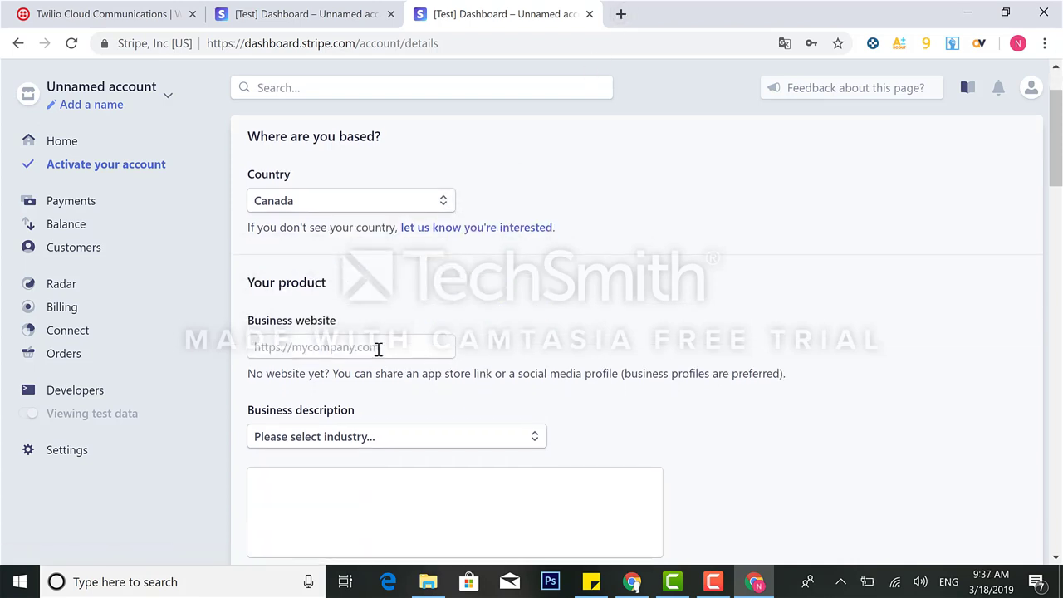
# Enter chikochan.com as the business website and choose Clothing and accessories as the industry.
pyautogui.click(377, 348)
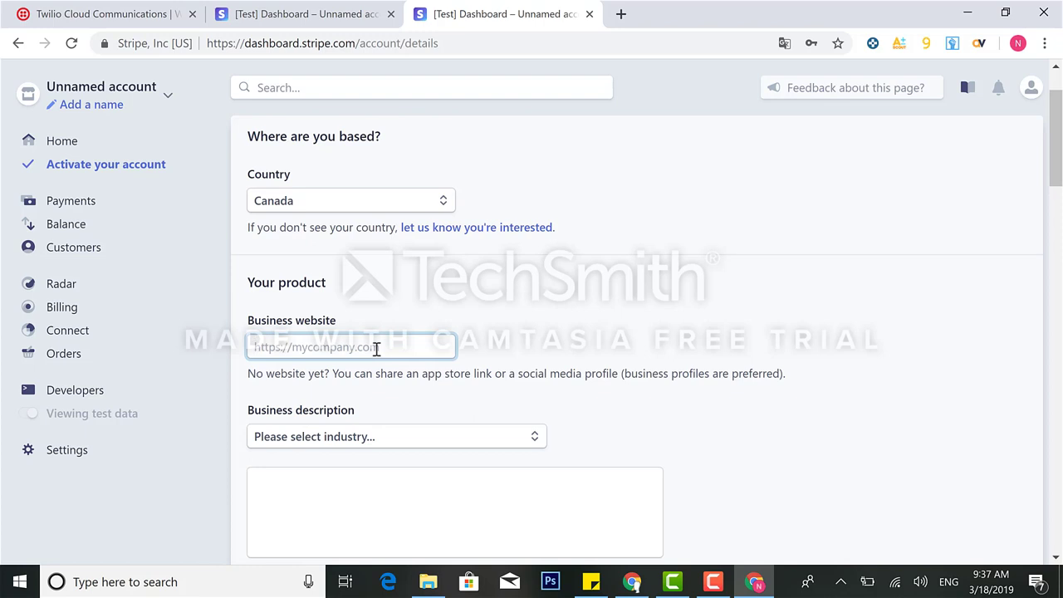
pyautogui.write('chiko')
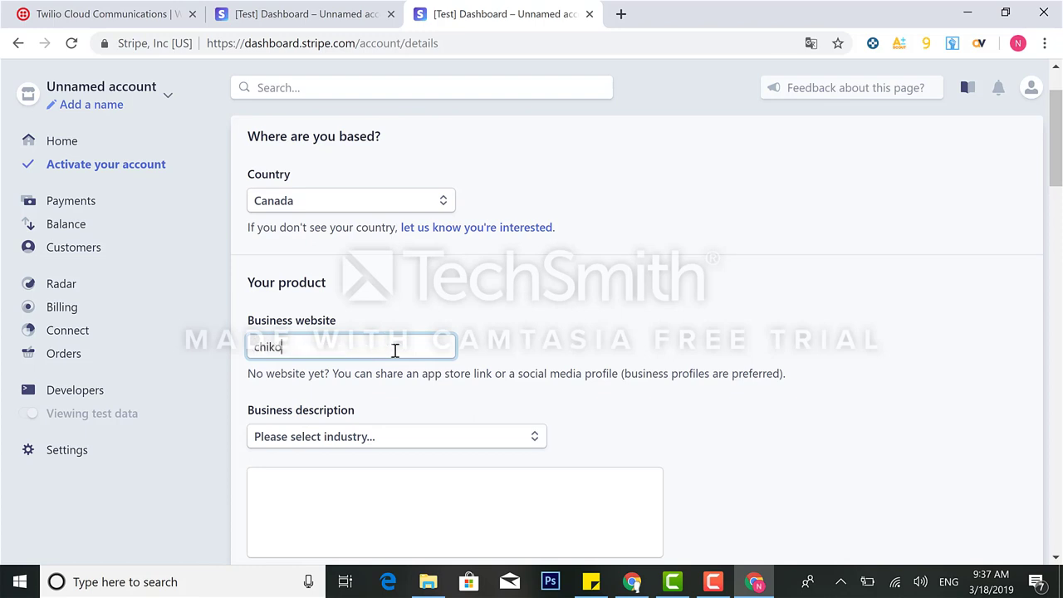
pyautogui.write('chan.com')
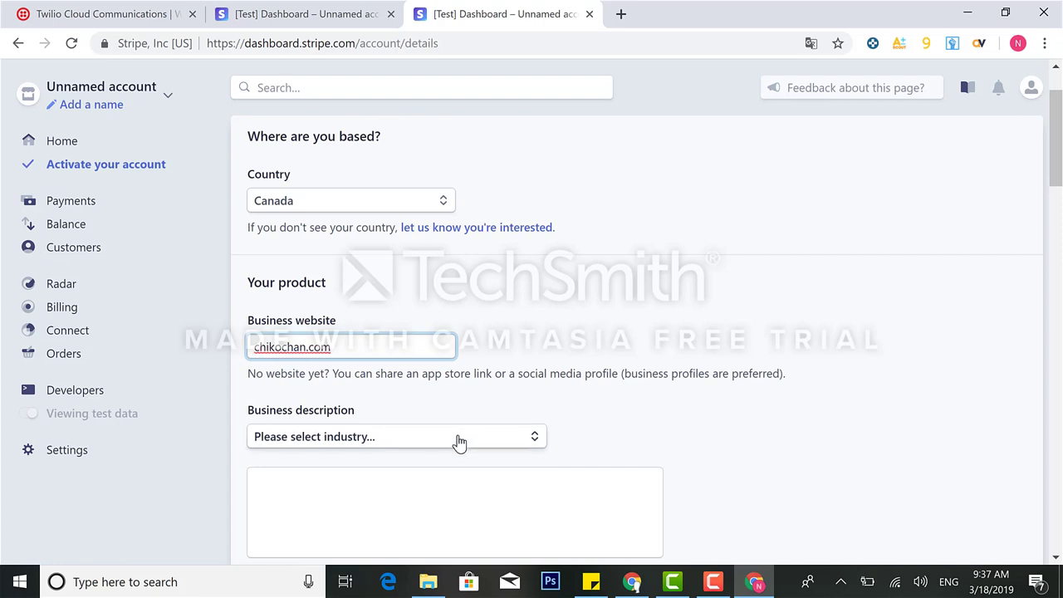
pyautogui.click(459, 438)
pyautogui.scroll(-1, 397, 500)
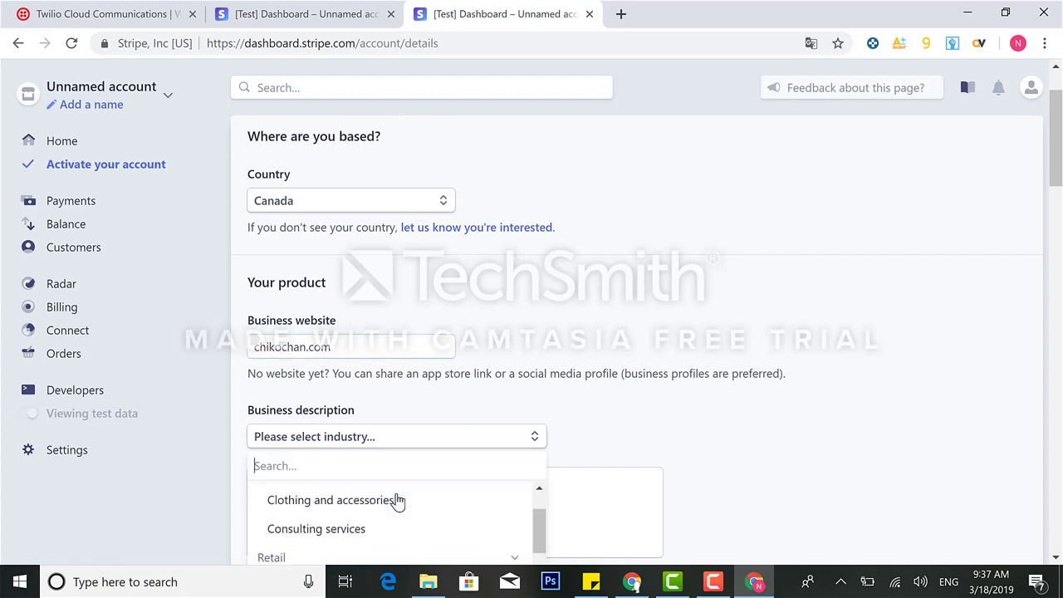
pyautogui.click(397, 504)
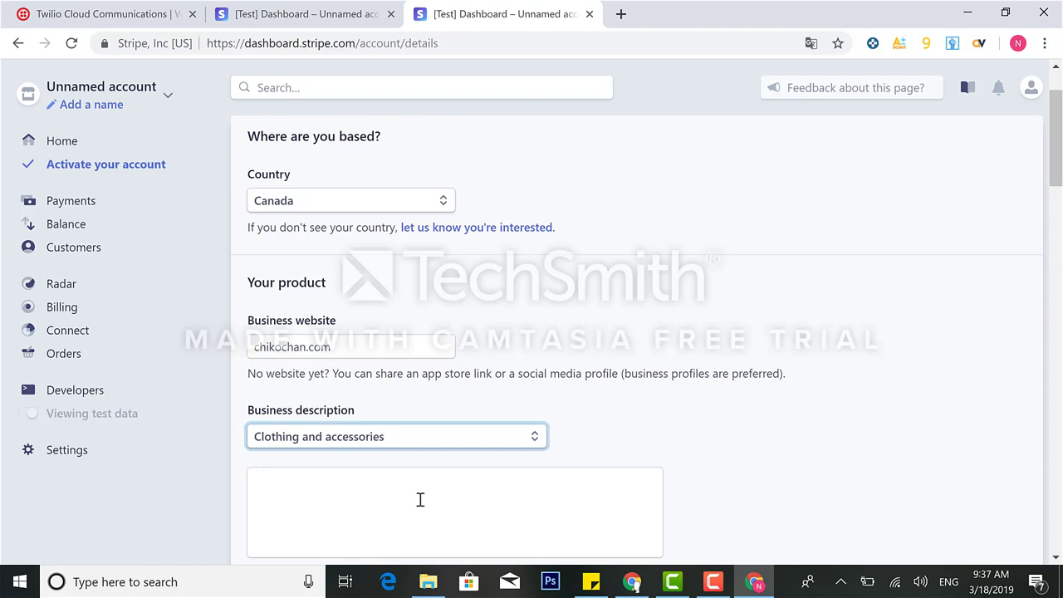
pyautogui.click(719, 465)
pyautogui.scroll(-2, 627, 392)
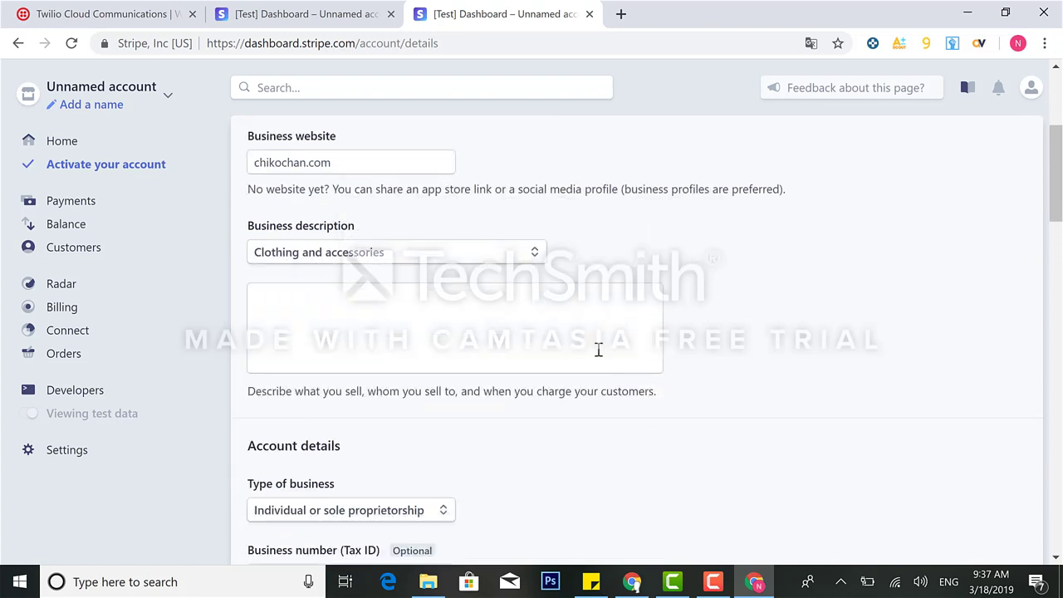
pyautogui.click(575, 324)
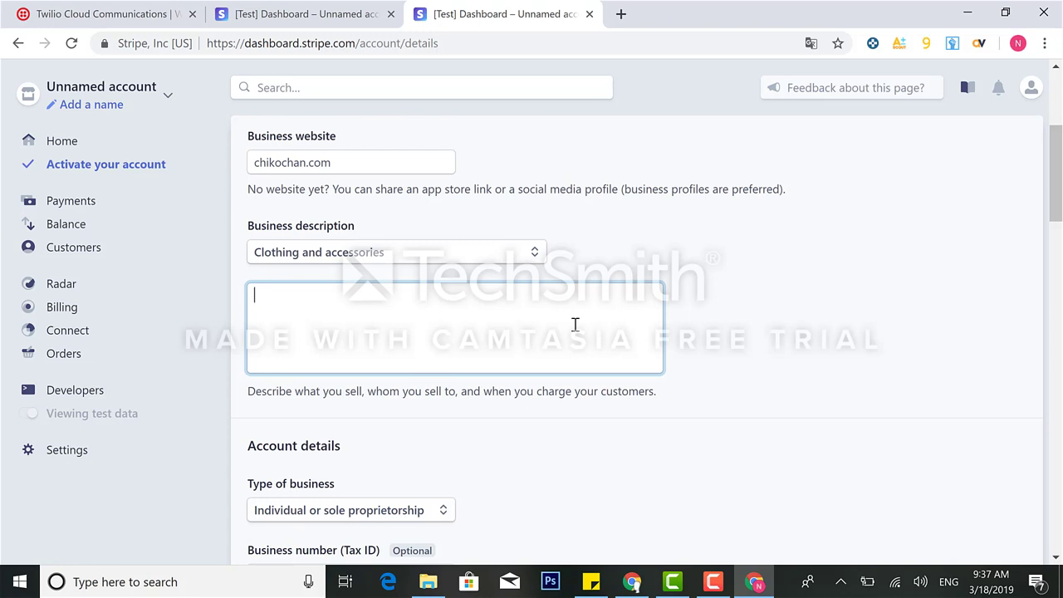
# Write the business description 'we sell tshirt and cap, hat all the world', removing the stray comma.
pyautogui.write('E')
pyautogui.write('we')
pyautogui.write(' sell ')
pyautogui.write('ts')
pyautogui.write('hirt,')
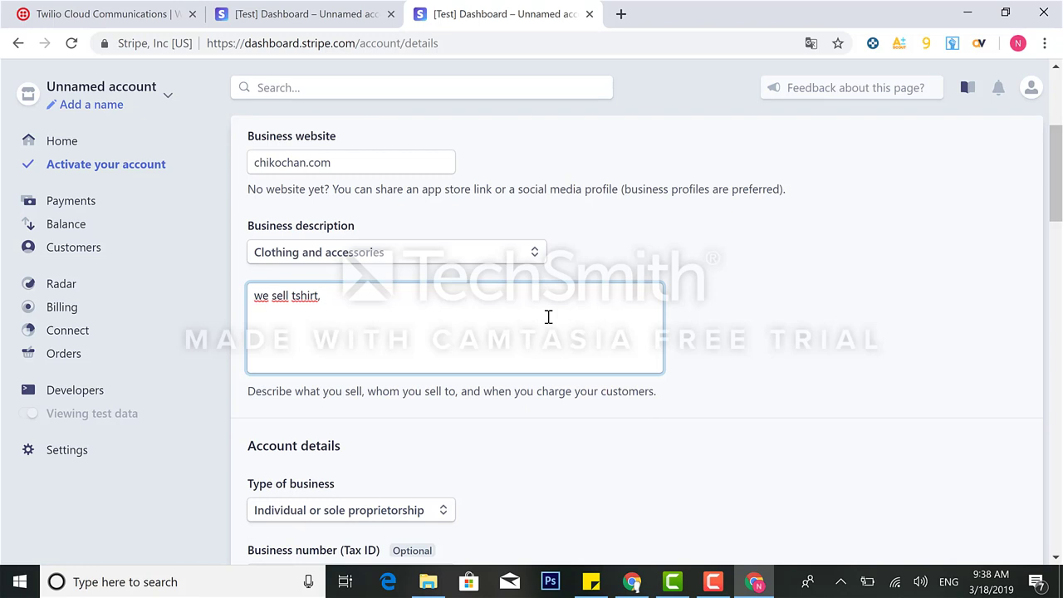
pyautogui.press('BackSpace')
pyautogui.write('a')
pyautogui.write('nd ')
pyautogui.write('cap, hat')
pyautogui.write(' all')
pyautogui.write(' the wo')
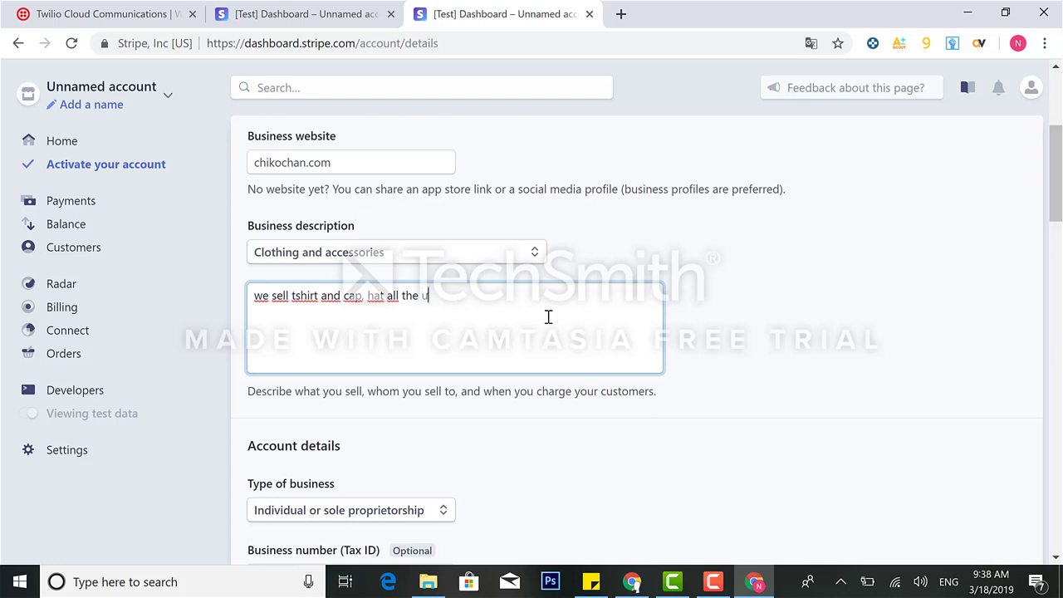
pyautogui.write('rld!')
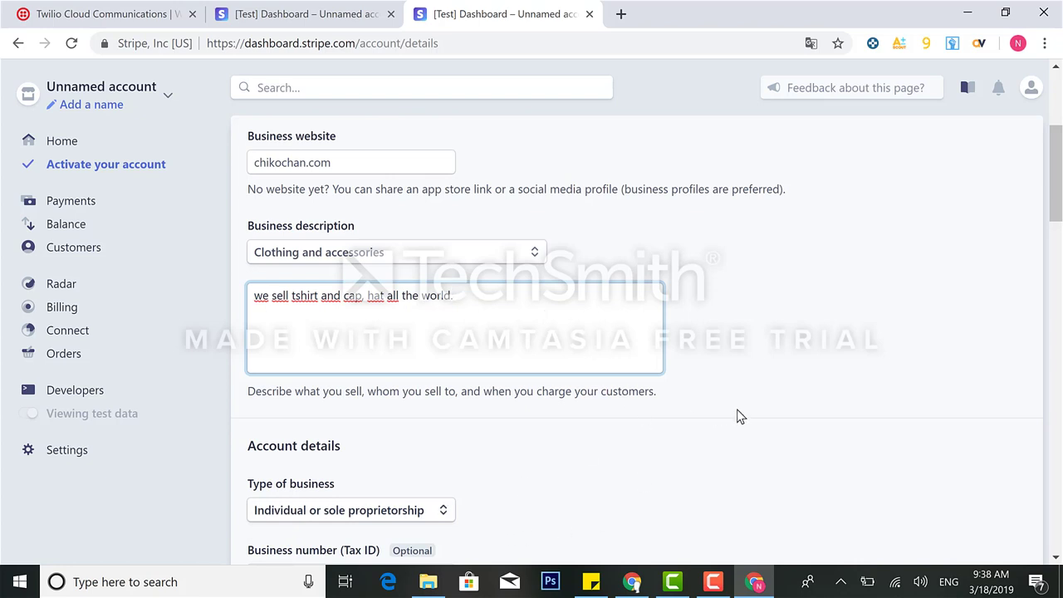
pyautogui.scroll(-3, 1050, 202)
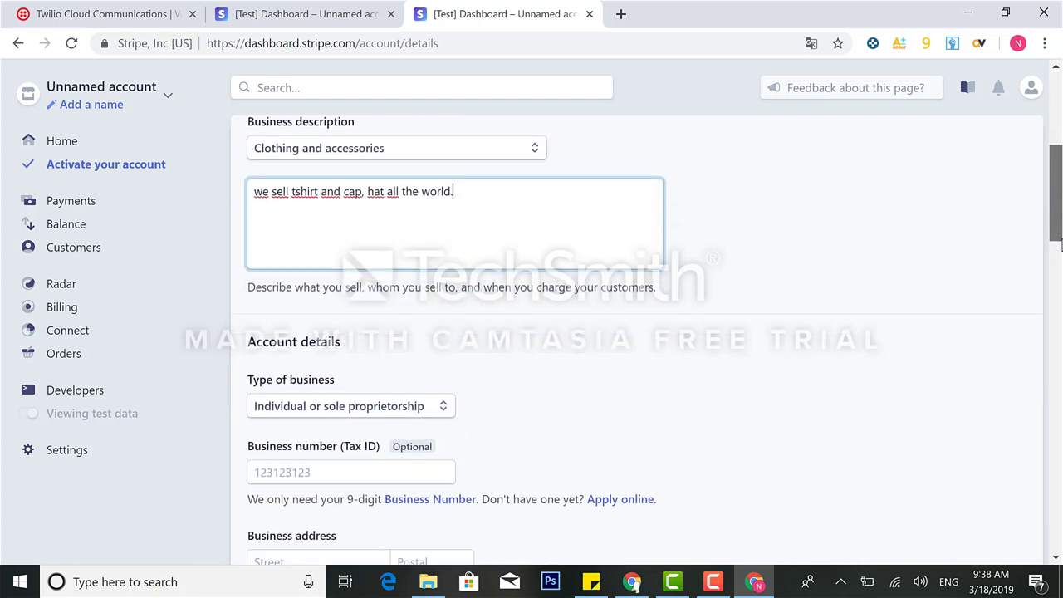
# Keep Individual or sole proprietorship as the business type and open a new browser tab.
pyautogui.click(421, 301)
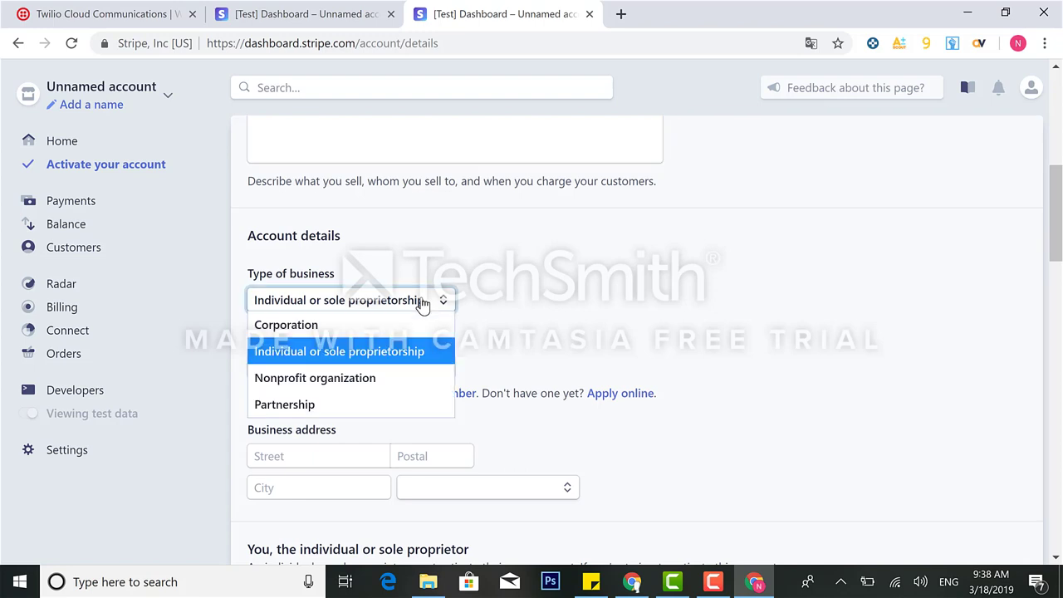
pyautogui.click(391, 355)
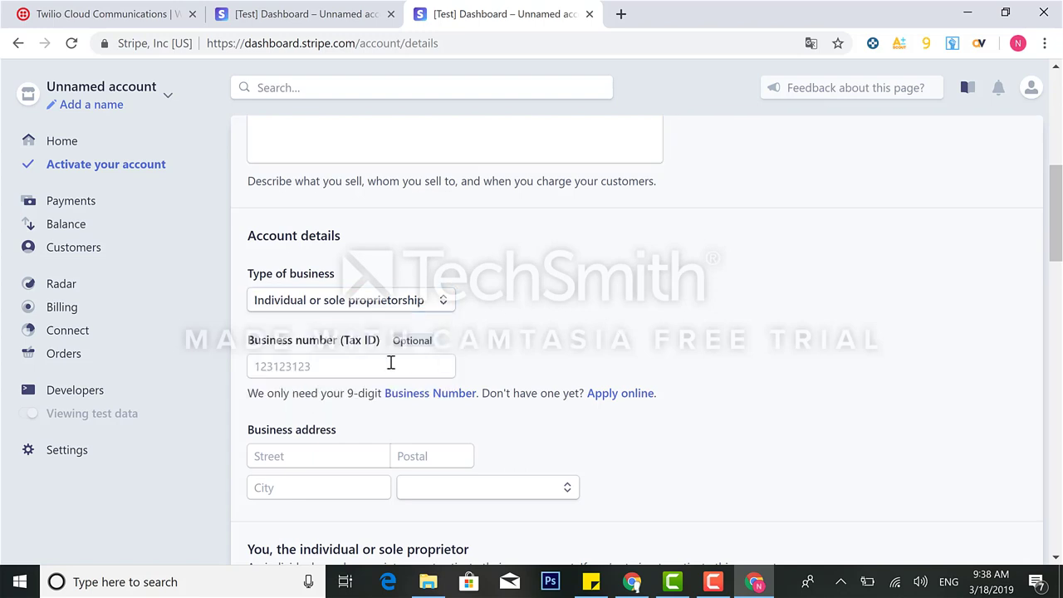
pyautogui.click(341, 462)
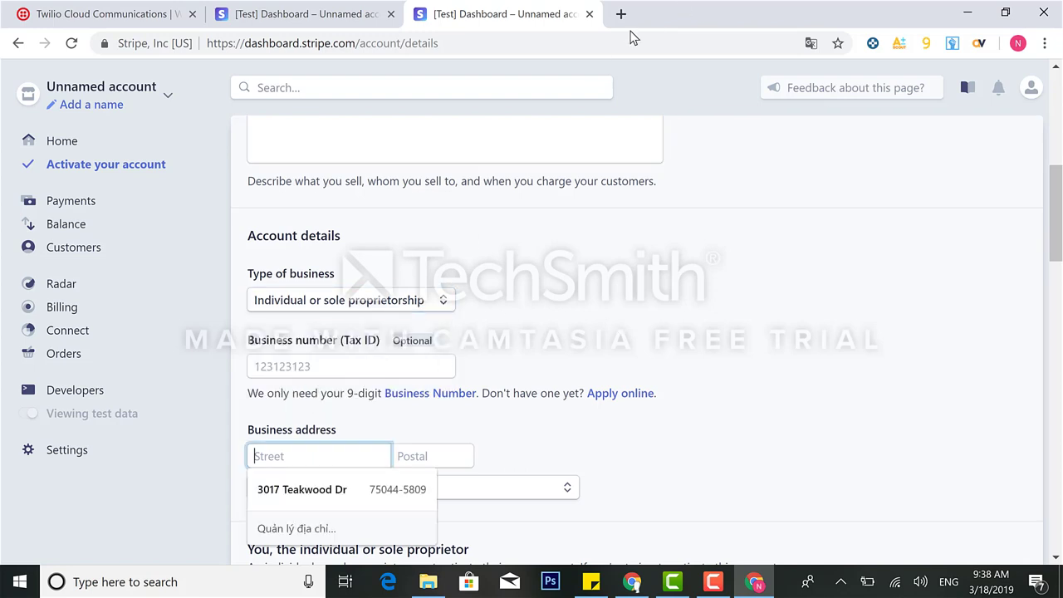
pyautogui.click(621, 15)
pyautogui.write('gen')
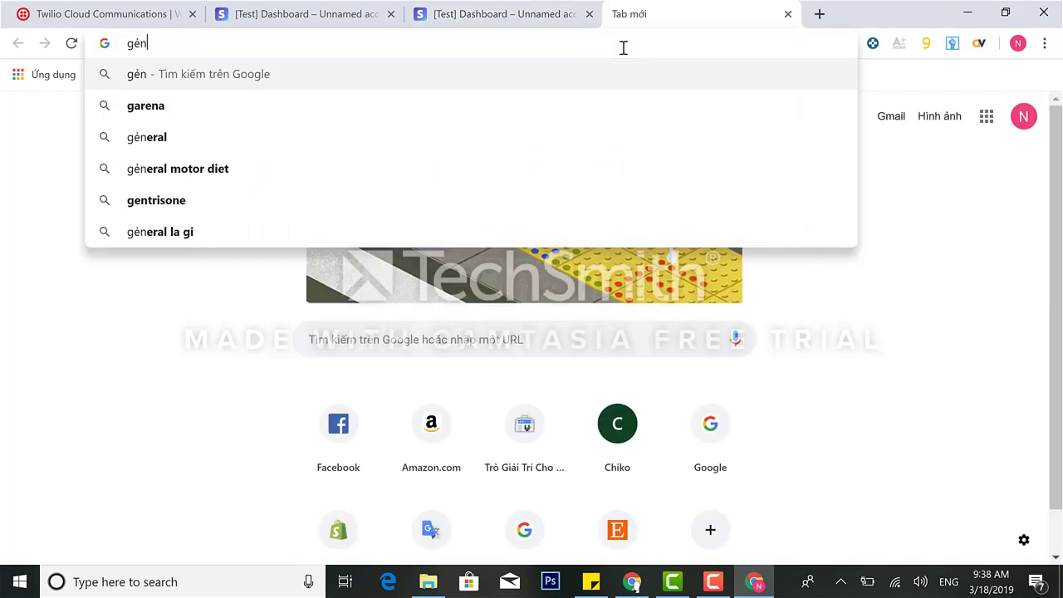
# Search for 'gennerrator name' and open the Fake Name Generator site from the results.
pyautogui.press('BackSpace')
pyautogui.press('BackSpace')
pyautogui.press('BackSpace')
pyautogui.write('gn')
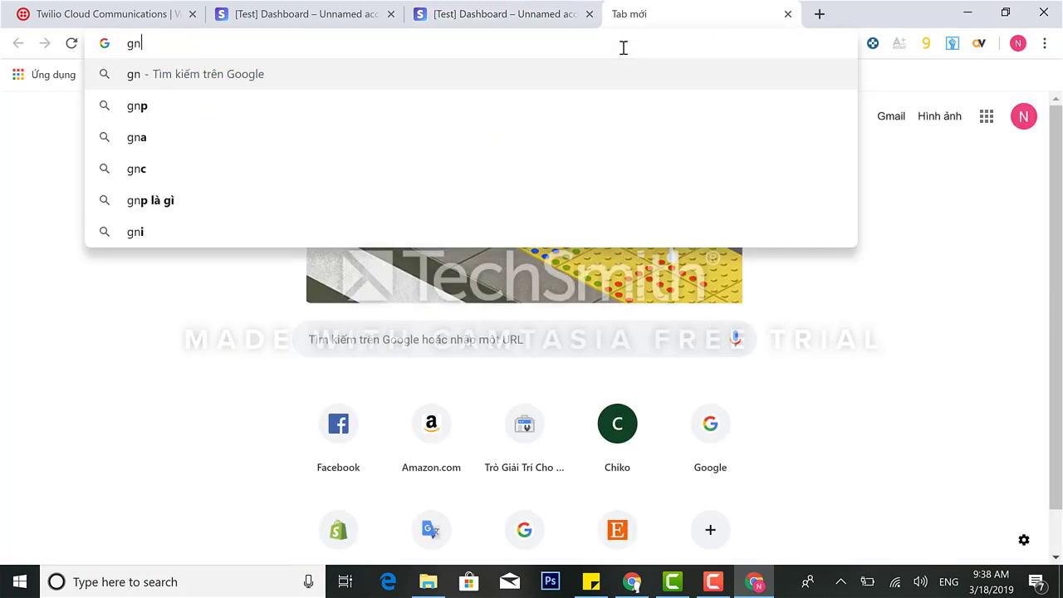
pyautogui.press('BackSpace')
pyautogui.write('enne')
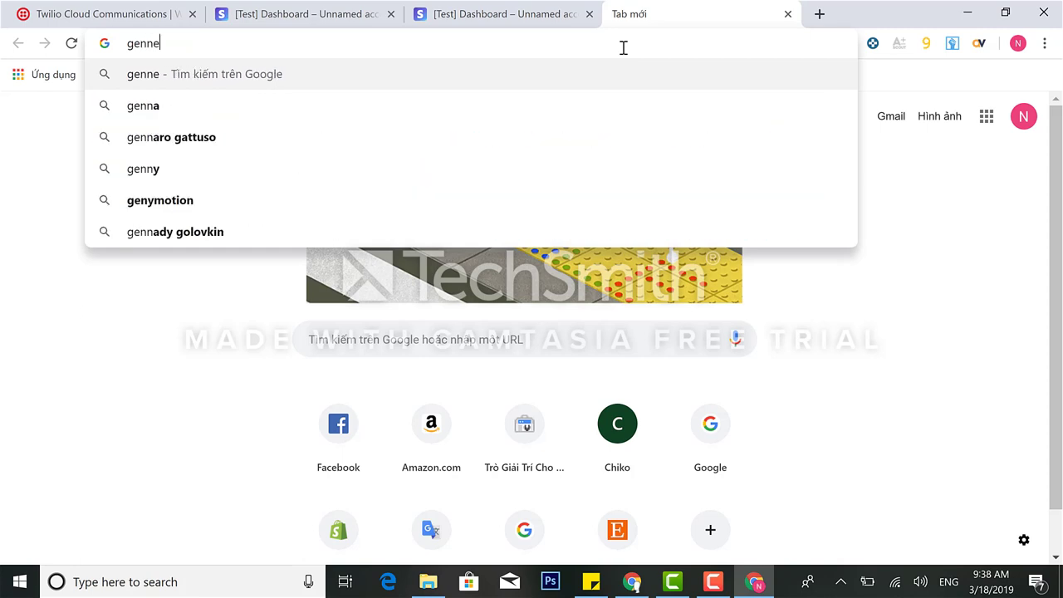
pyautogui.write('rrator')
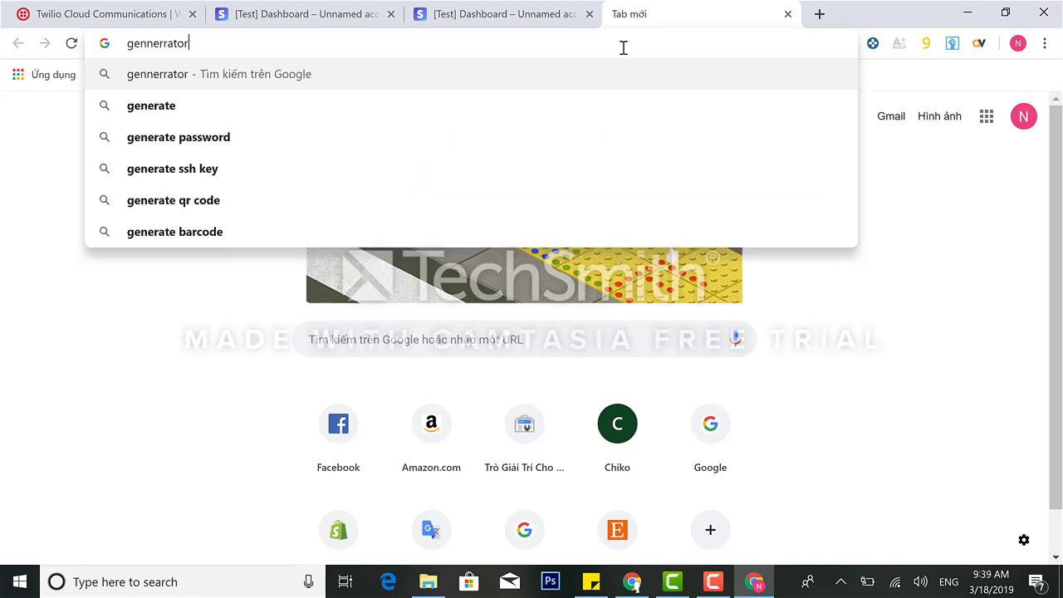
pyautogui.write(' name')
pyautogui.press('Return')
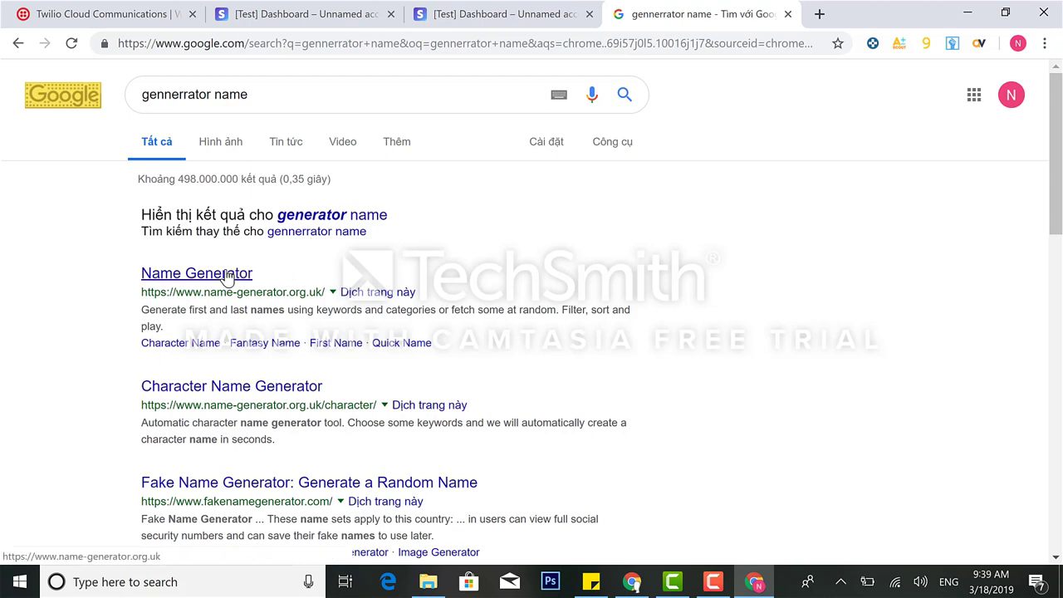
pyautogui.click(312, 485)
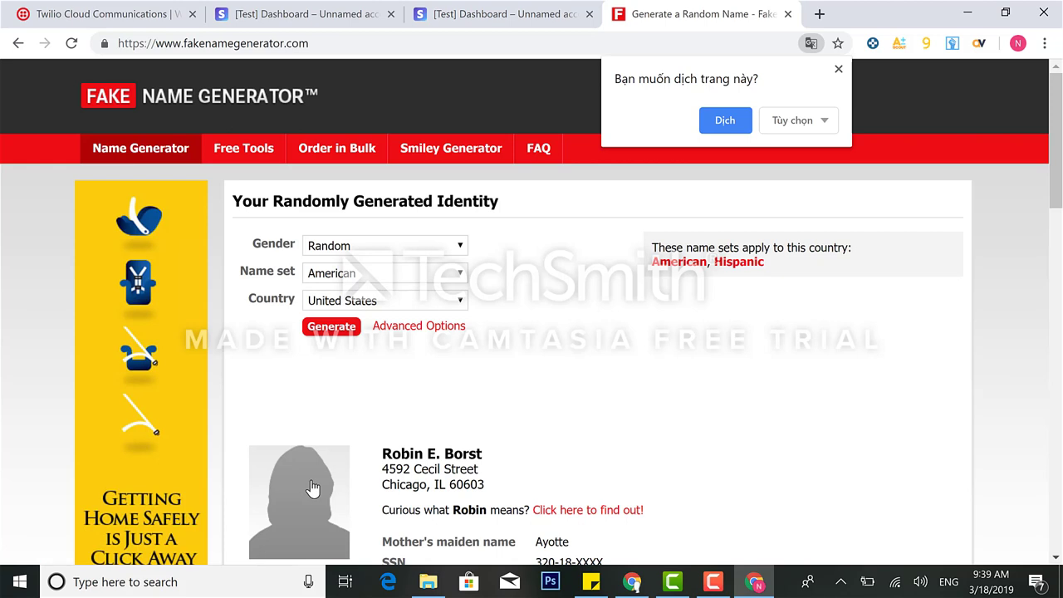
# Switch Fake Name Generator's country to Canada and generate a new Canadian identity.
pyautogui.click(408, 302)
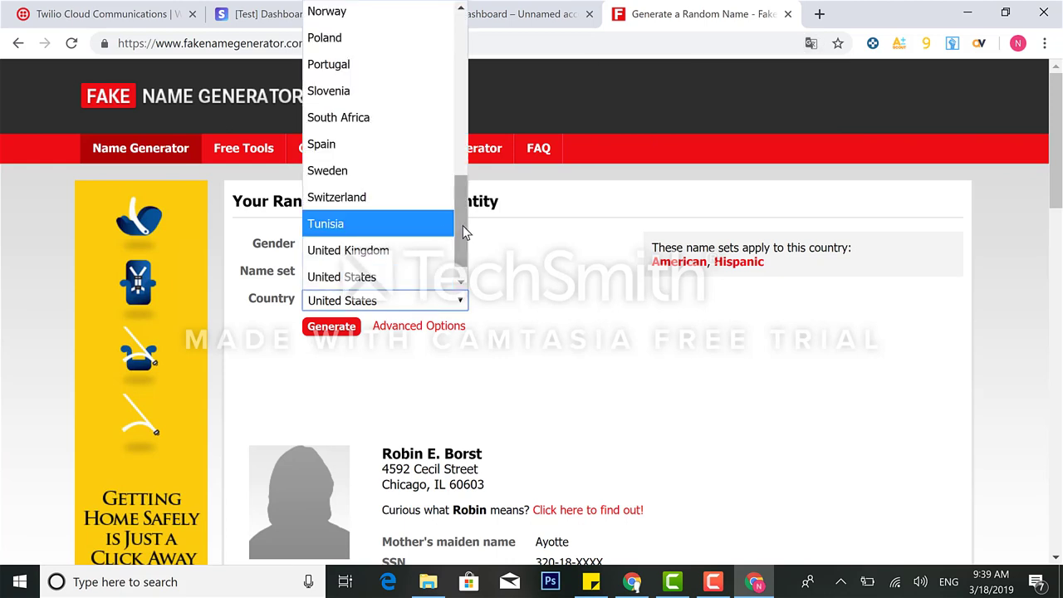
pyautogui.moveTo(463, 230); pyautogui.dragTo(456, 30)
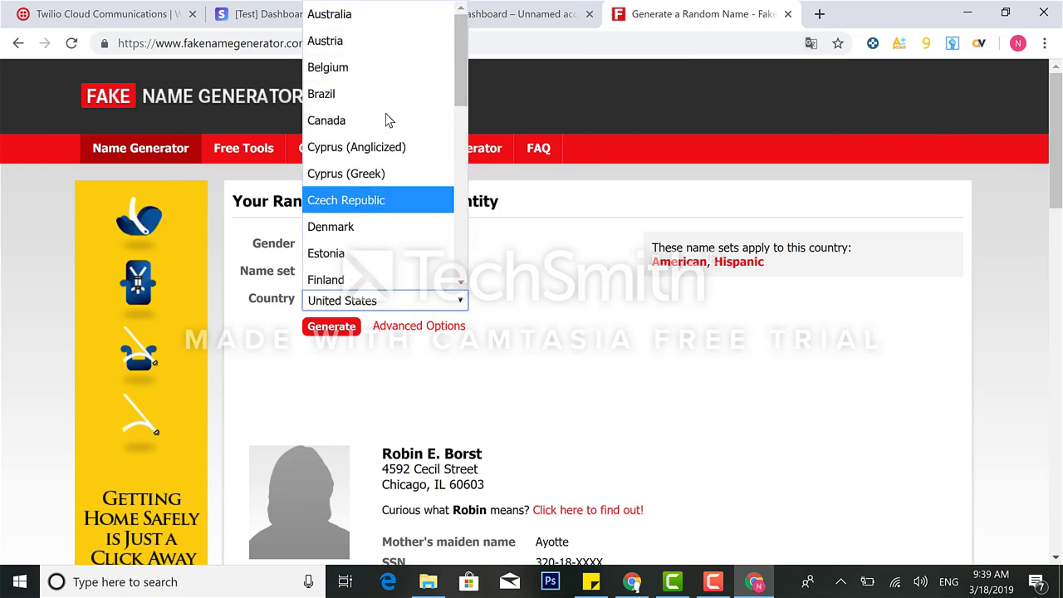
pyautogui.scroll(-1, 461, 79)
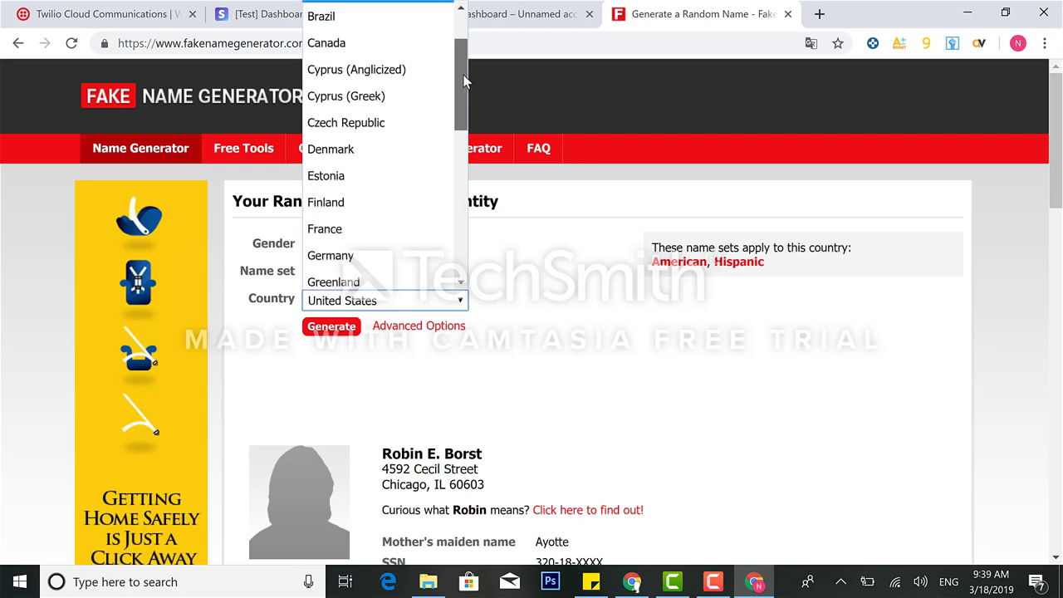
pyautogui.scroll(1, 462, 75)
pyautogui.scroll(-3, 465, 100)
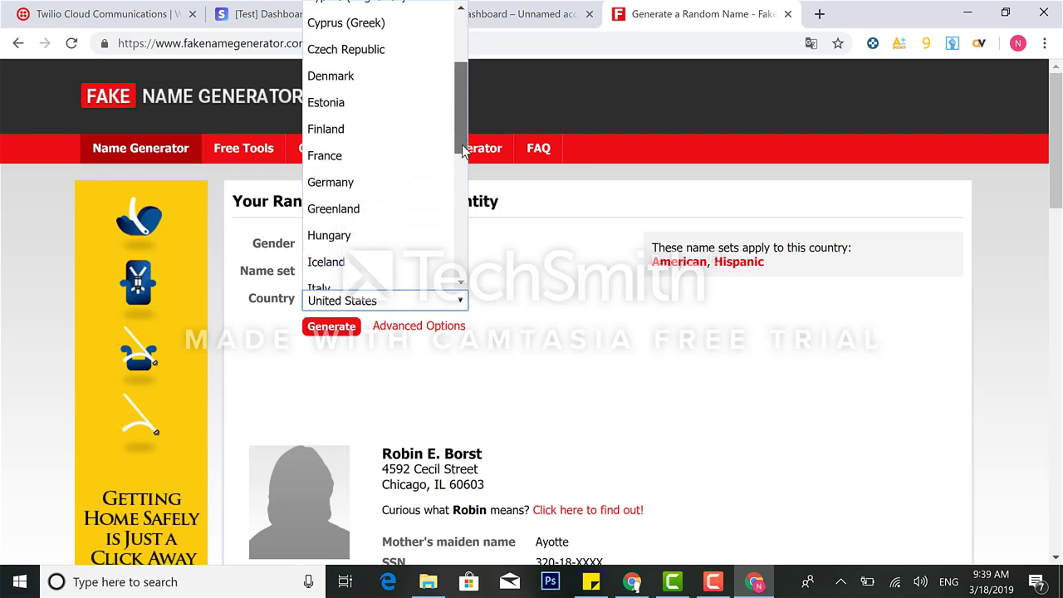
pyautogui.scroll(3, 466, 67)
pyautogui.scroll(-7, 465, 56)
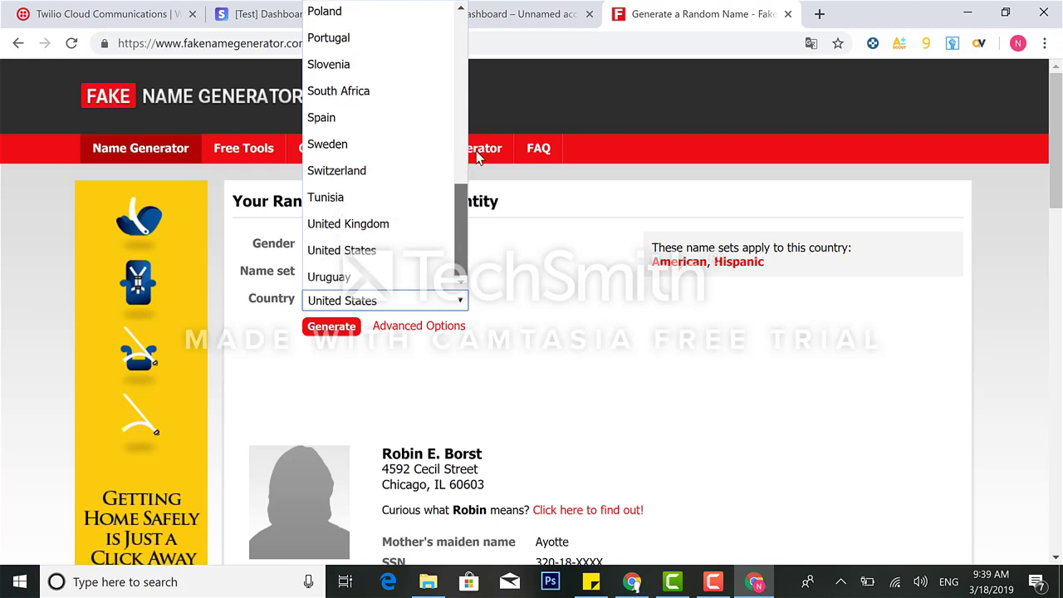
pyautogui.scroll(7, 476, 122)
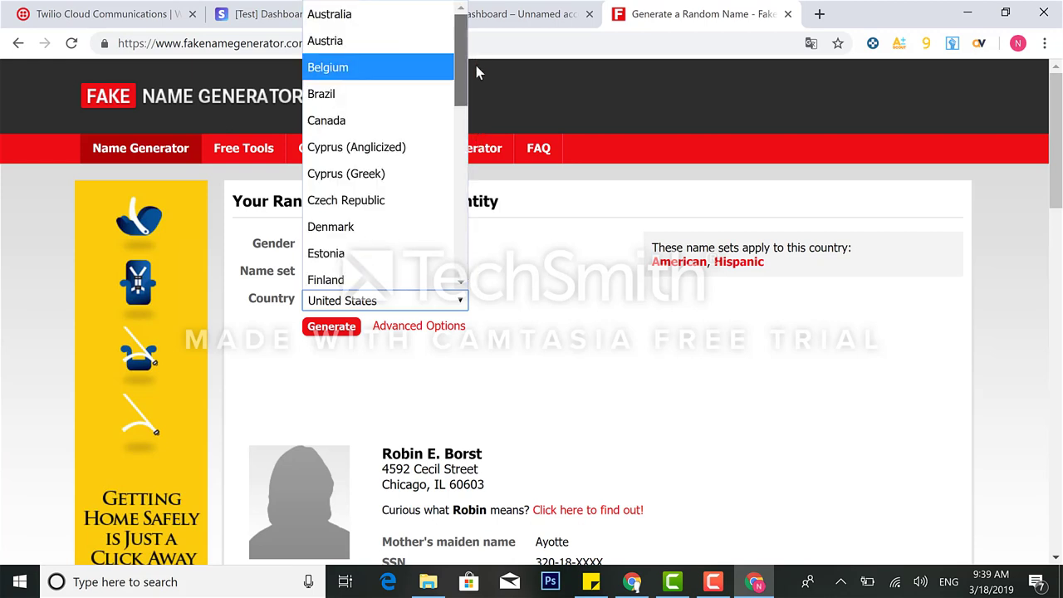
pyautogui.scroll(-1, 475, 80)
pyautogui.scroll(1, 474, 62)
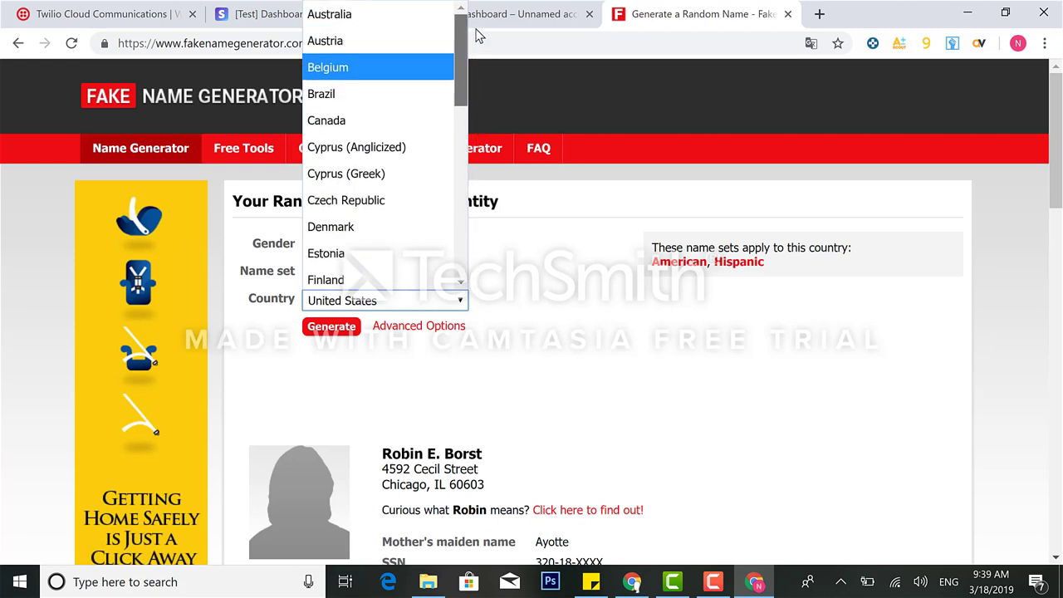
pyautogui.click(380, 124)
pyautogui.click(332, 326)
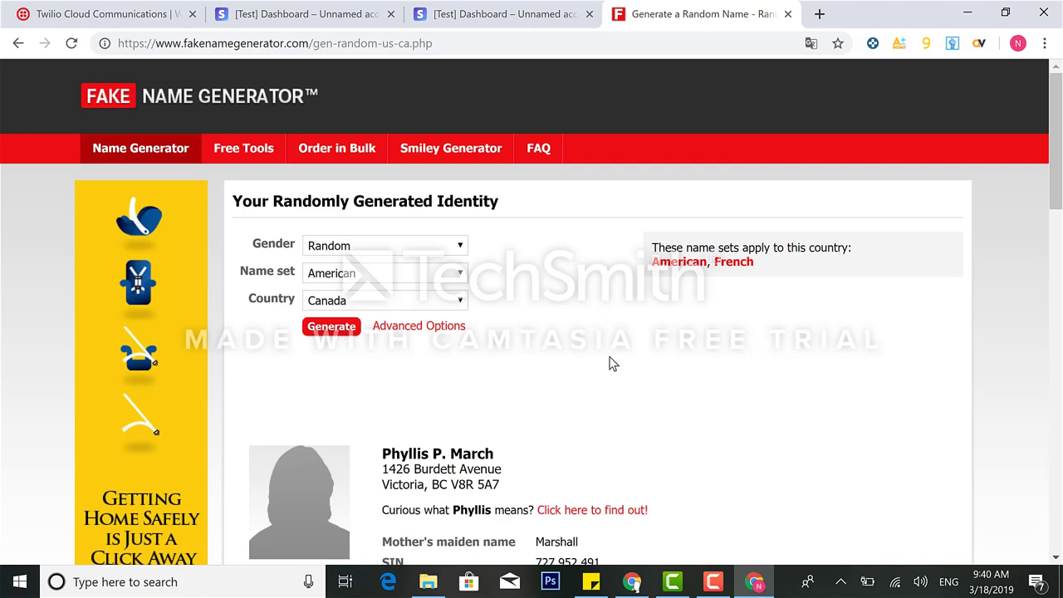
pyautogui.scroll(-3, 612, 366)
# Copy the generated street and postal code into the Stripe business address fields.
pyautogui.moveTo(502, 273); pyautogui.dragTo(383, 273)
pyautogui.hotkey('ctrl', 'c')
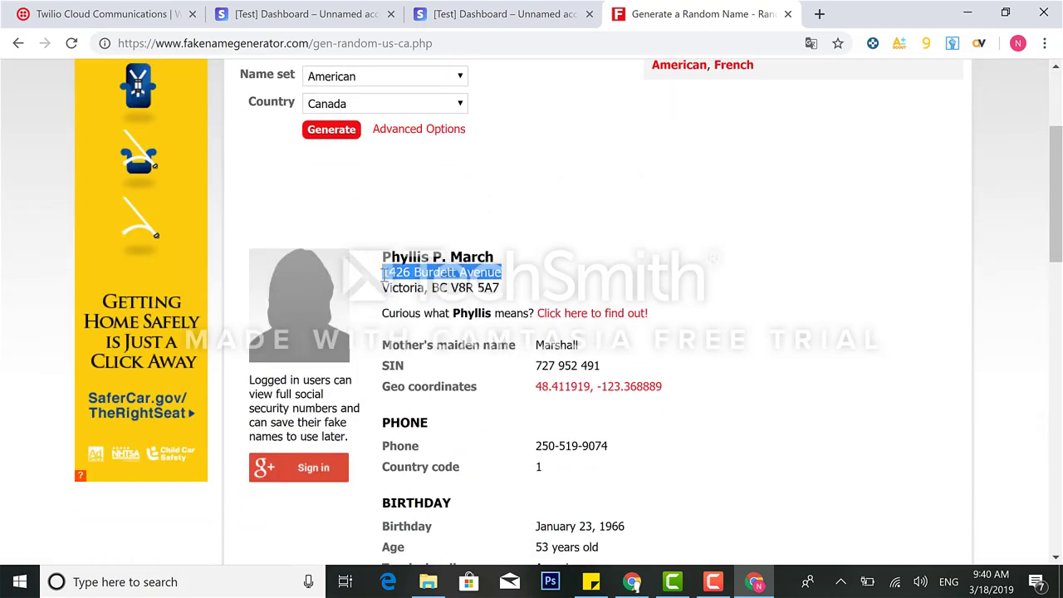
pyautogui.click(477, 13)
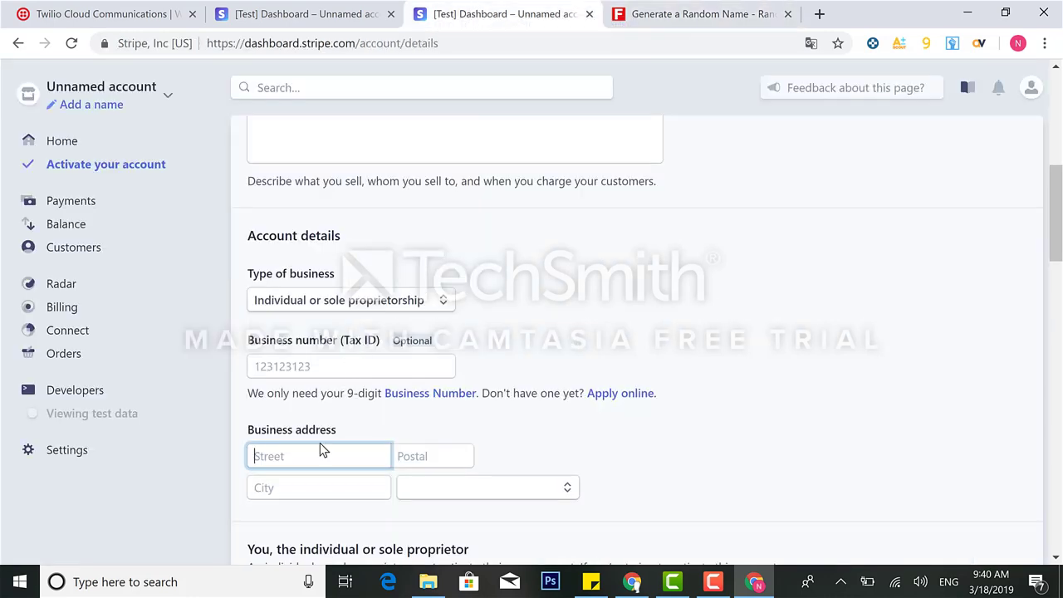
pyautogui.hotkey('ctrl', 'v')
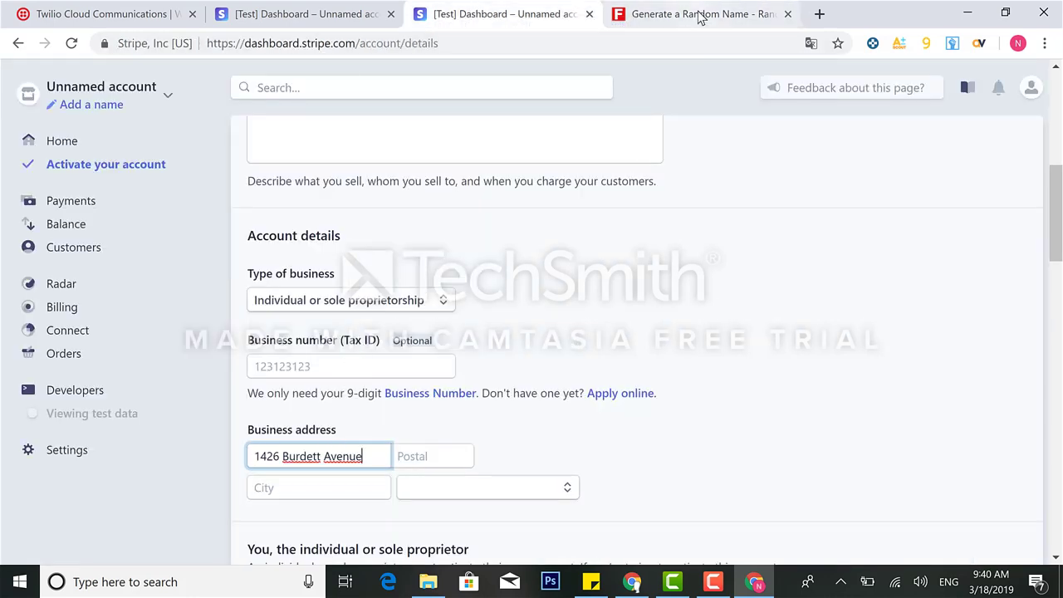
pyautogui.click(700, 14)
pyautogui.moveTo(501, 287); pyautogui.dragTo(450, 287)
pyautogui.hotkey('ctrl', 'c')
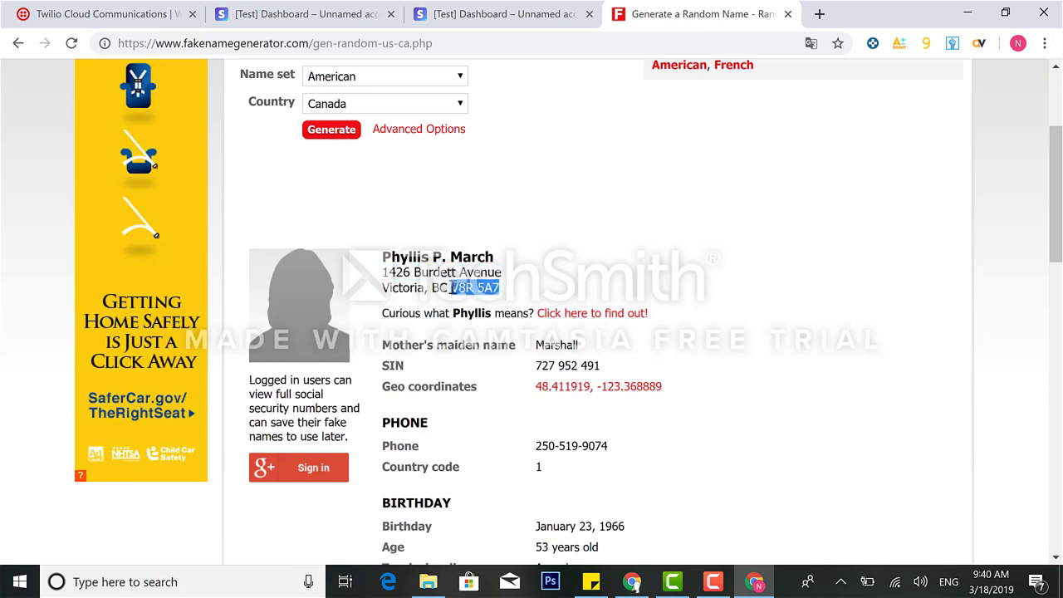
pyautogui.click(477, 14)
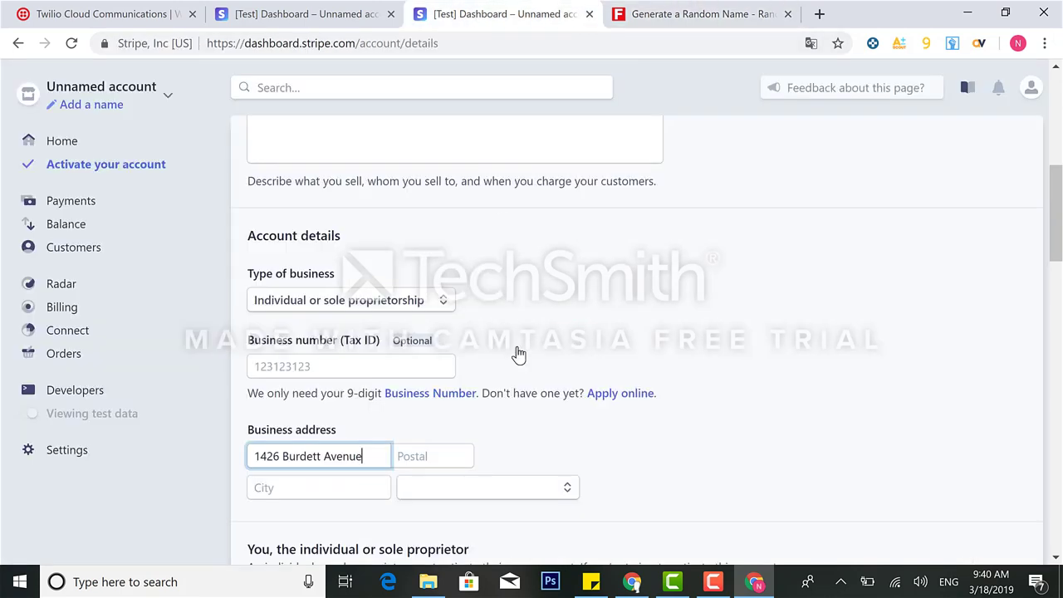
pyautogui.click(426, 457)
pyautogui.hotkey('ctrl', 'v')
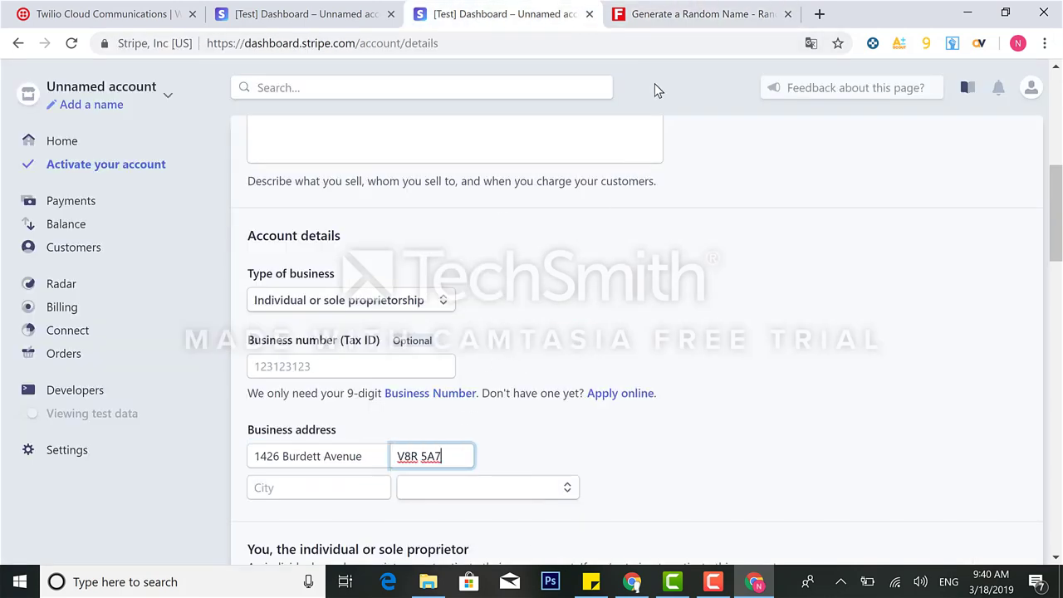
# Copy the generated city into the business address and choose British Columbia as the province.
pyautogui.click(664, 19)
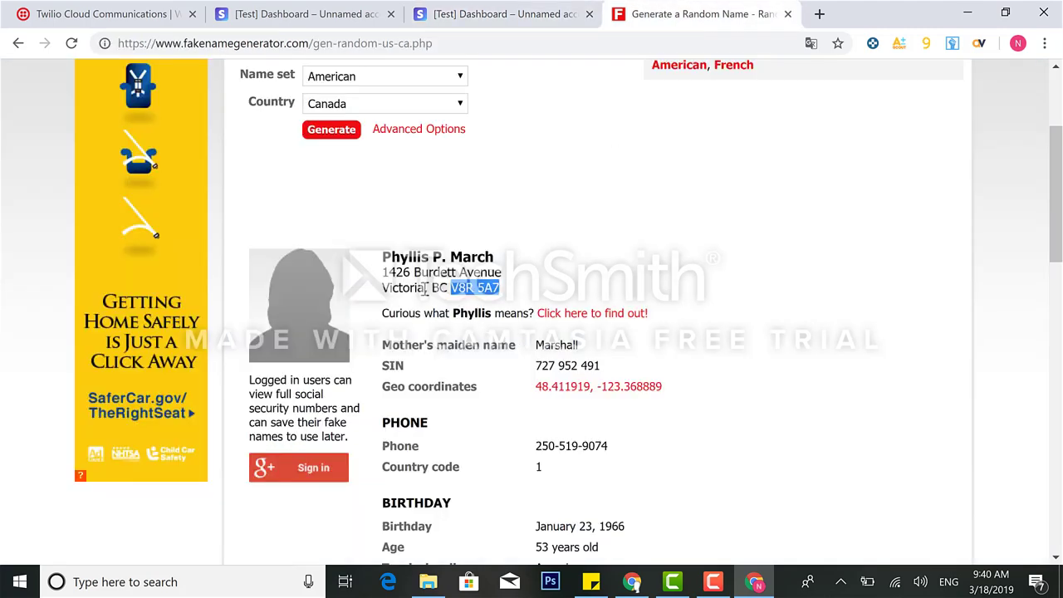
pyautogui.moveTo(427, 288); pyautogui.dragTo(382, 288)
pyautogui.hotkey('ctrl', 'c')
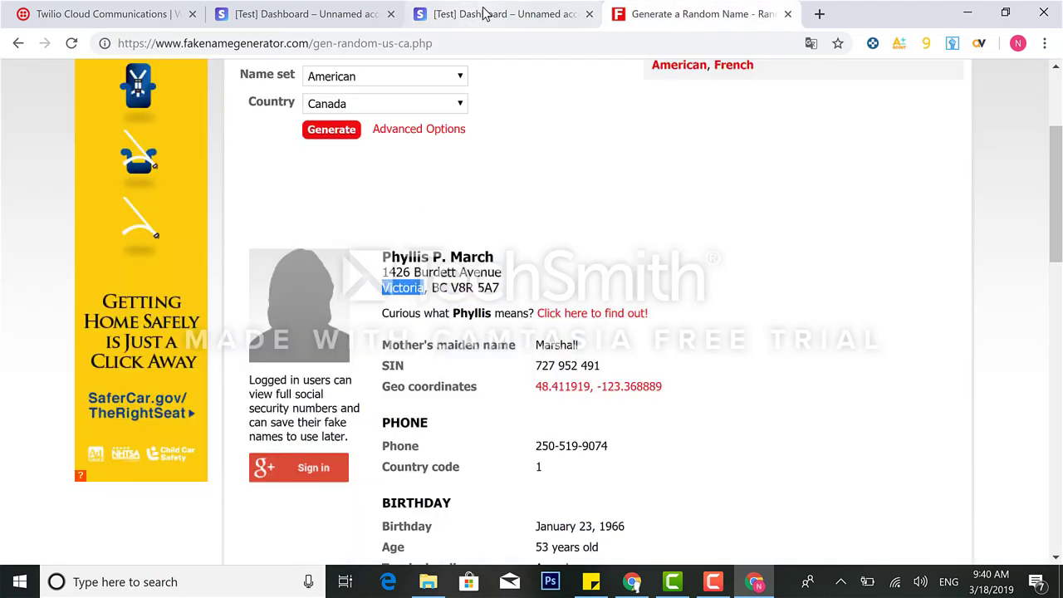
pyautogui.click(486, 15)
pyautogui.click(330, 488)
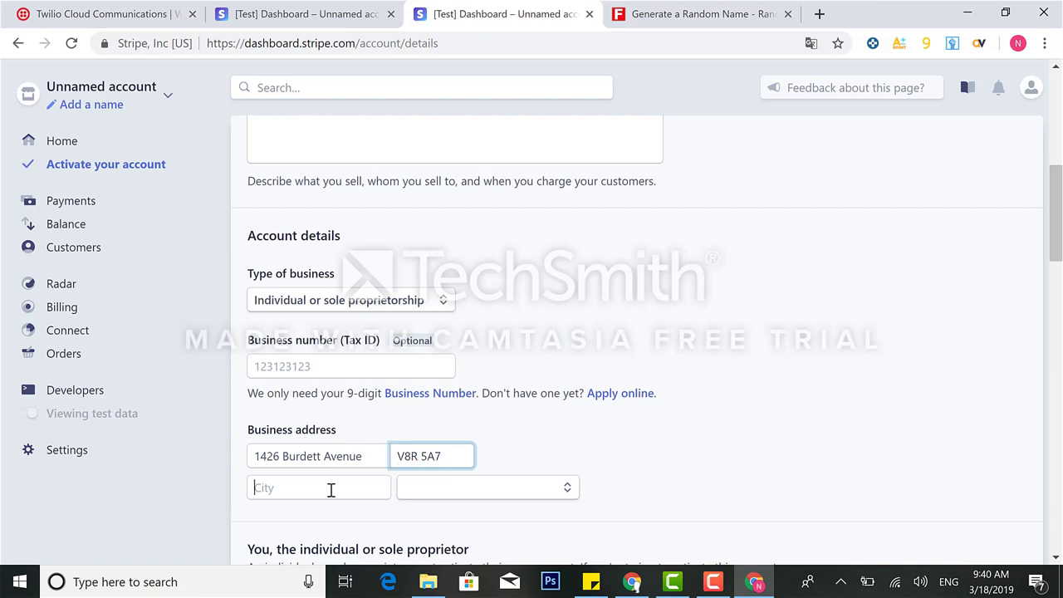
pyautogui.hotkey('ctrl', 'v')
pyautogui.click(454, 498)
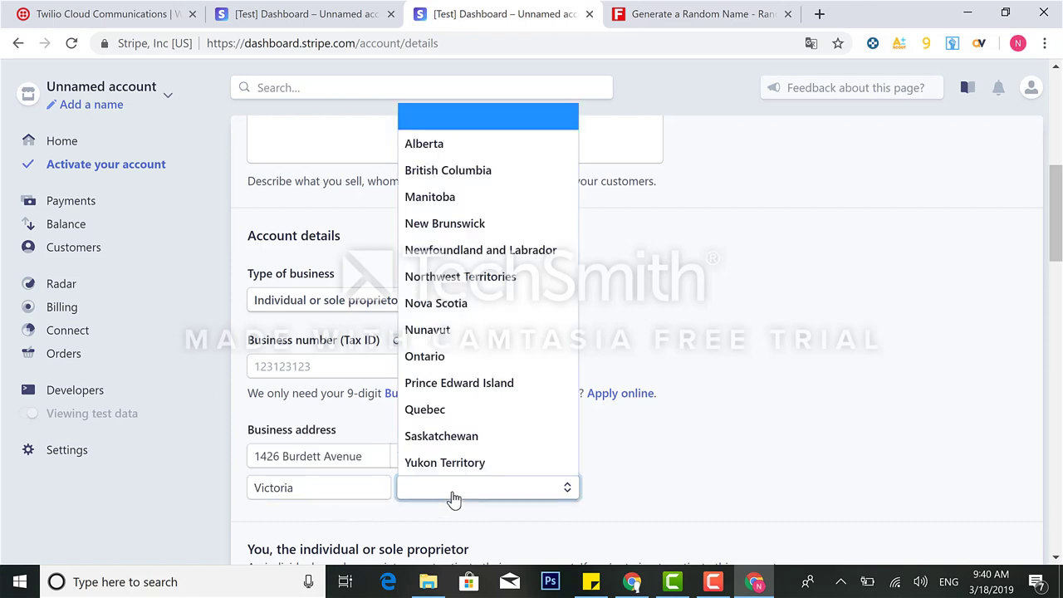
pyautogui.click(482, 171)
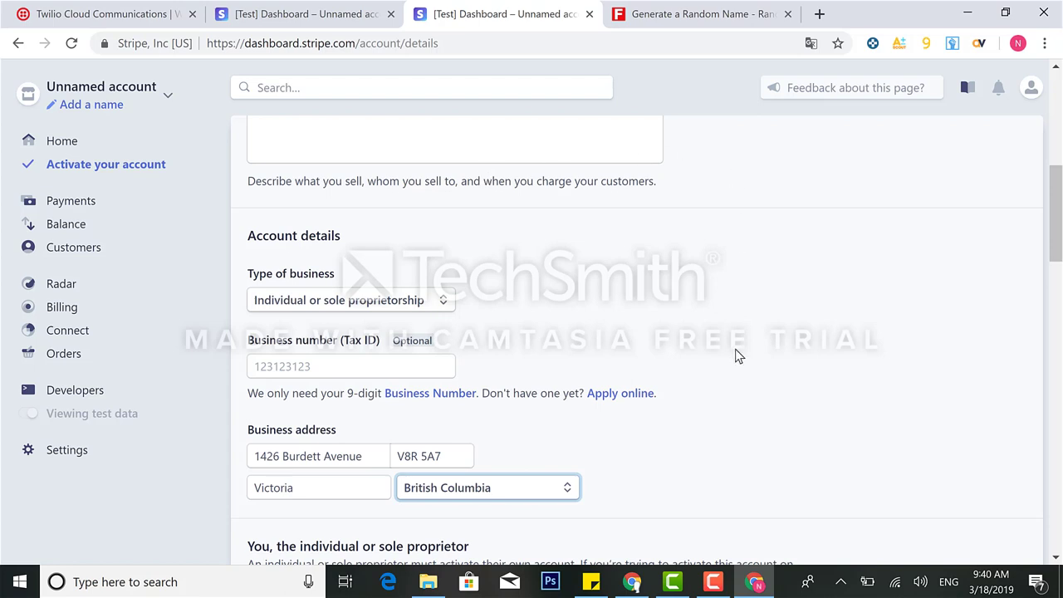
# Open the Apply online business number link in a new tab.
pyautogui.click(714, 427)
pyautogui.scroll(-2, 716, 428)
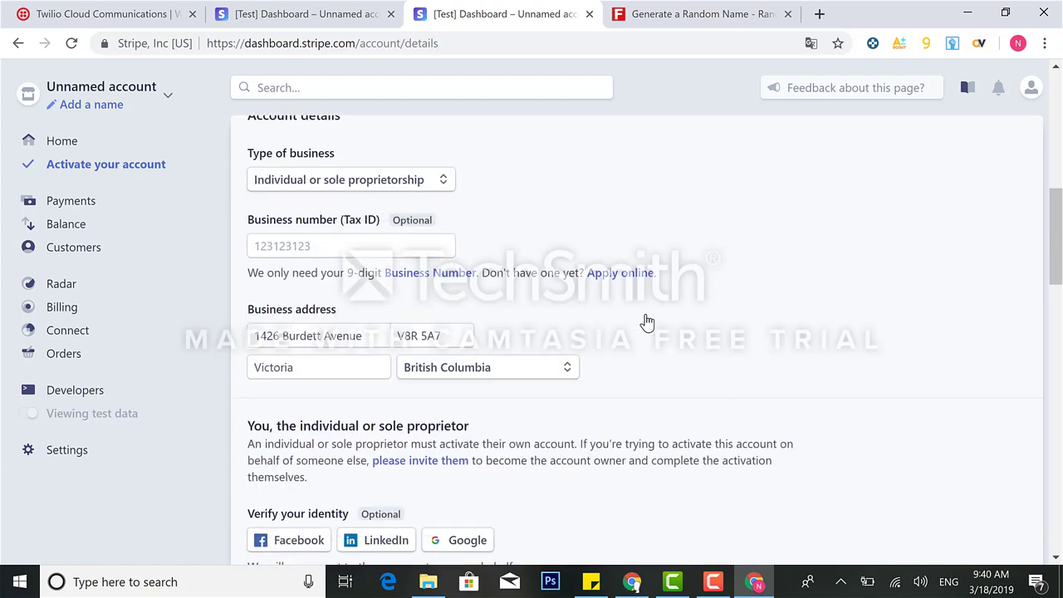
pyautogui.rightClick(621, 280)
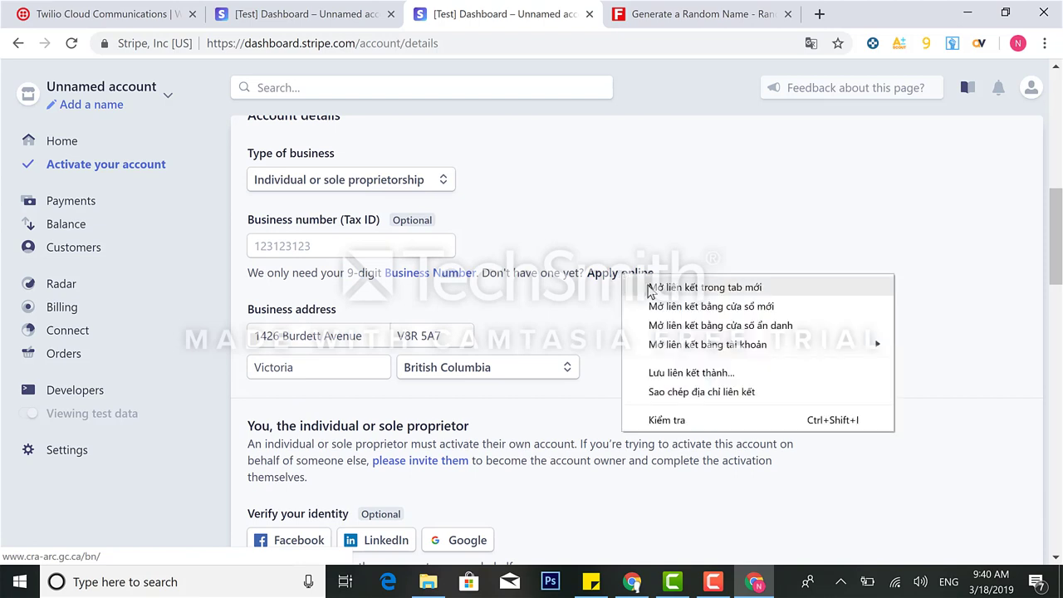
pyautogui.click(647, 286)
pyautogui.scroll(-1, 635, 390)
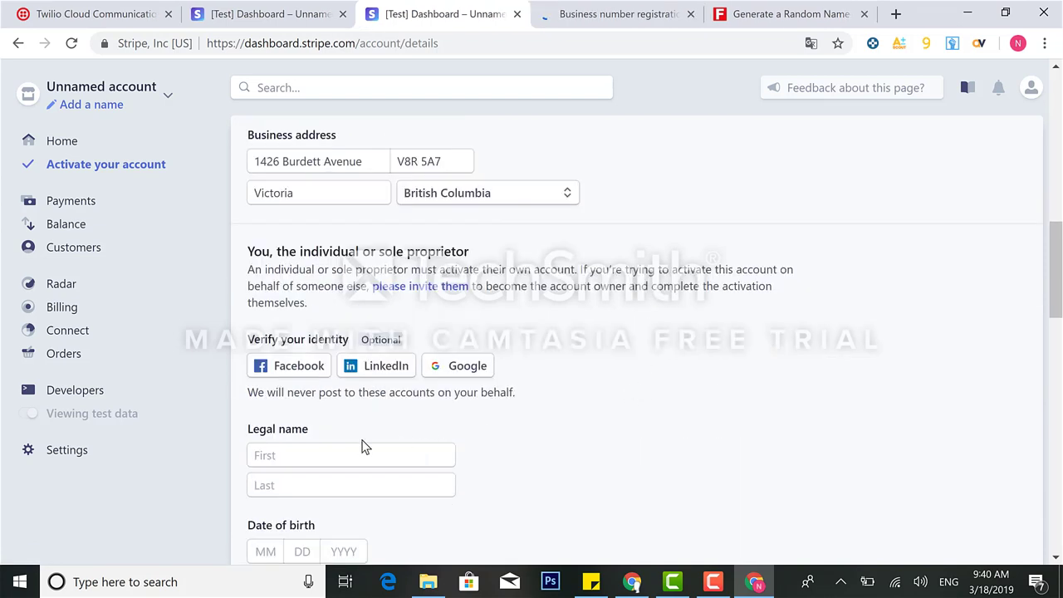
# Enter the sole proprietor's legal first and last names.
pyautogui.click(353, 450)
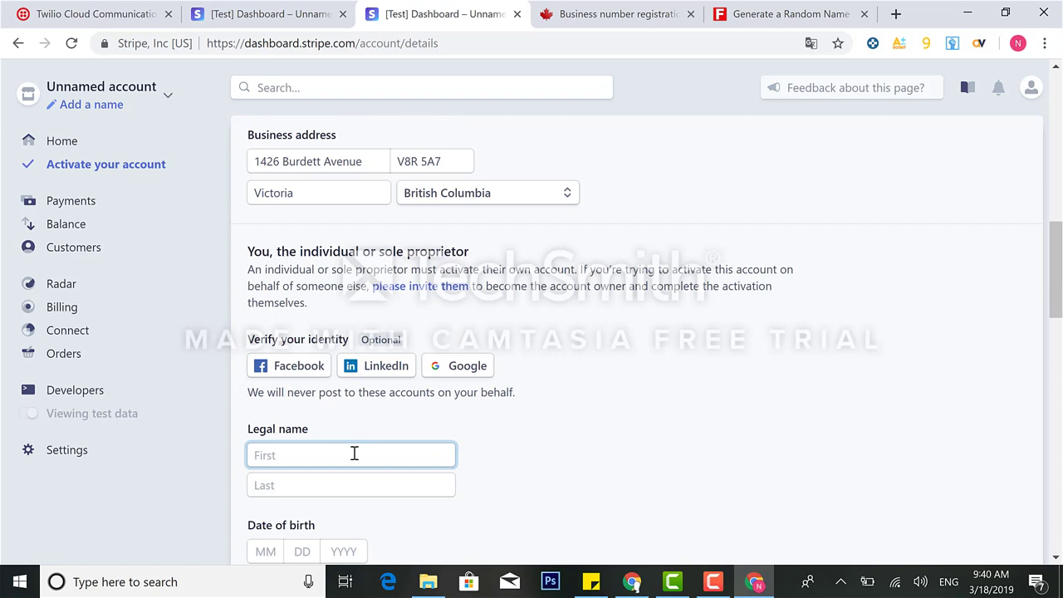
pyautogui.click(370, 486)
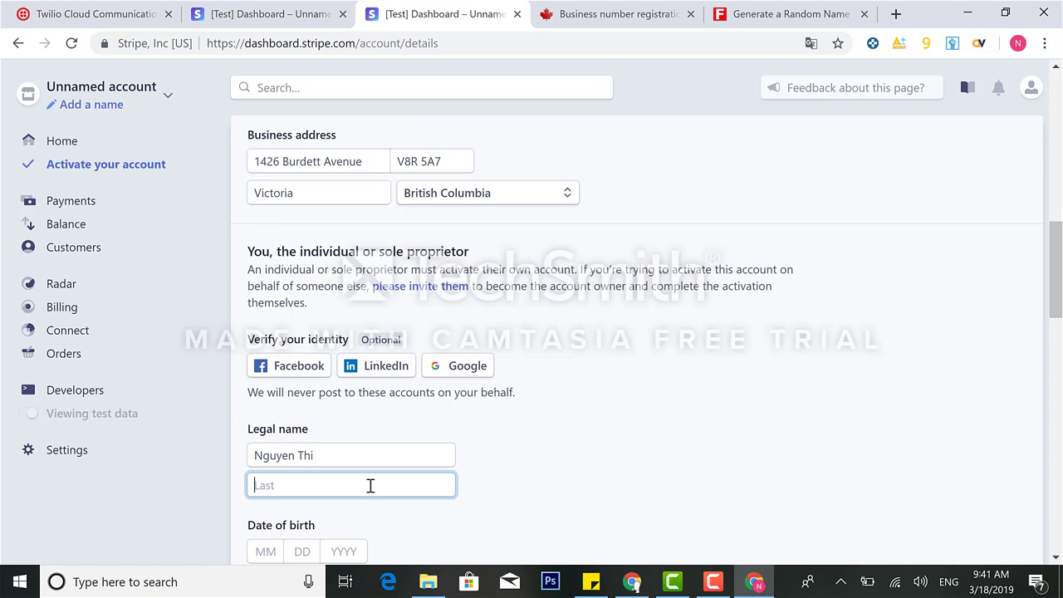
pyautogui.click(558, 496)
pyautogui.scroll(-2, 559, 496)
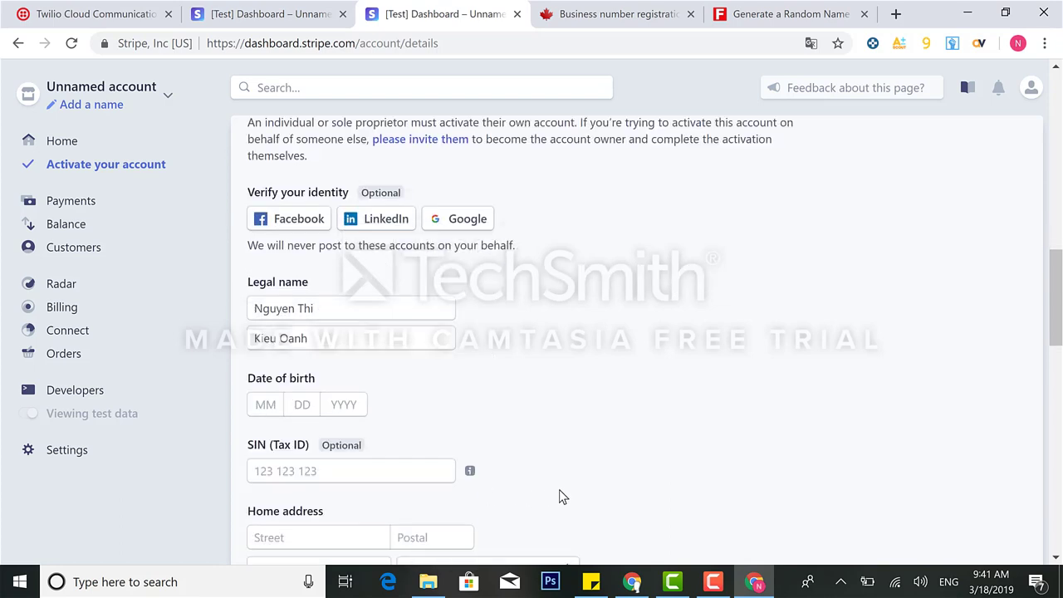
pyautogui.scroll(-3, 558, 496)
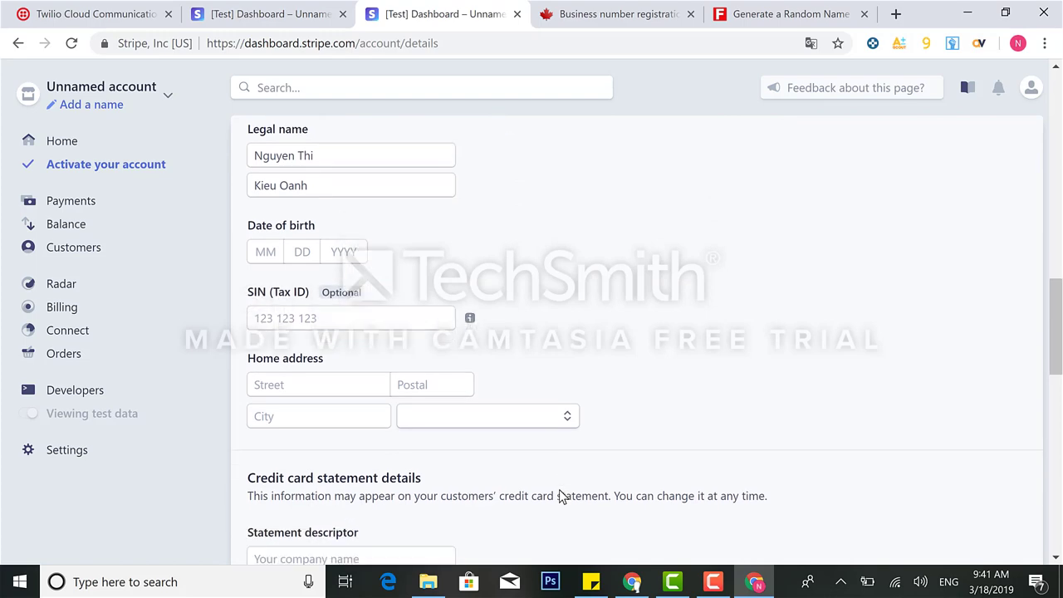
# Copy the business street and postal code into the home address fields.
pyautogui.click(316, 384)
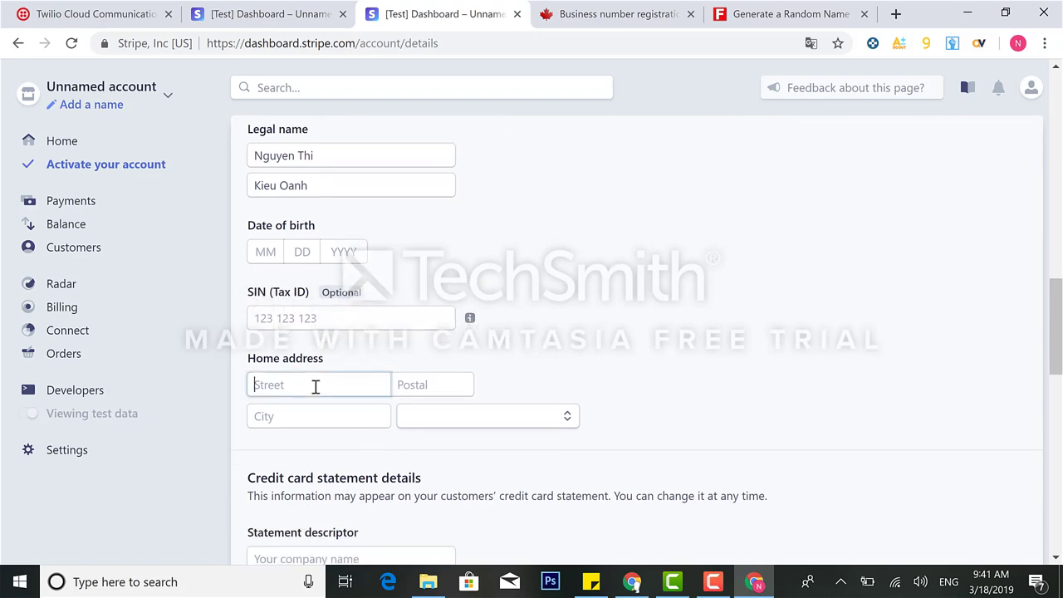
pyautogui.scroll(3, 528, 249)
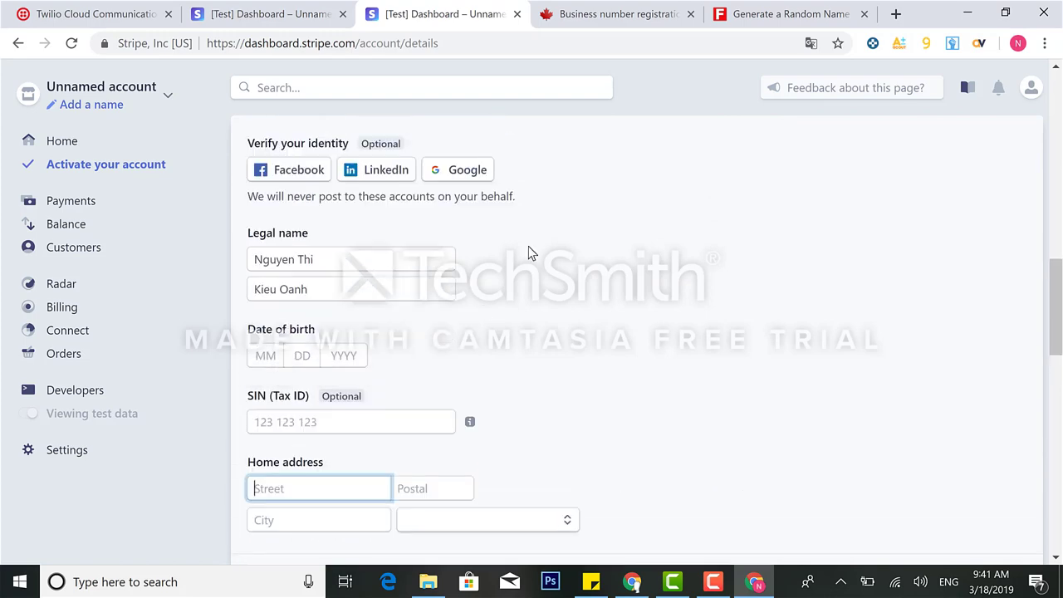
pyautogui.scroll(2, 528, 249)
pyautogui.tripleClick(324, 255)
pyautogui.hotkey('ctrl', 'c')
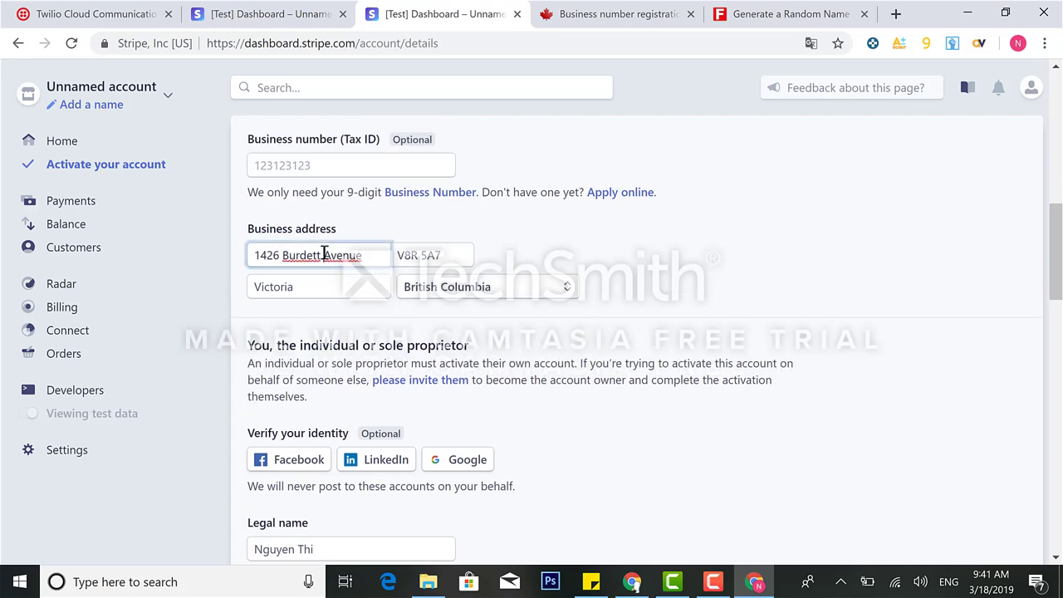
pyautogui.scroll(-4, 719, 330)
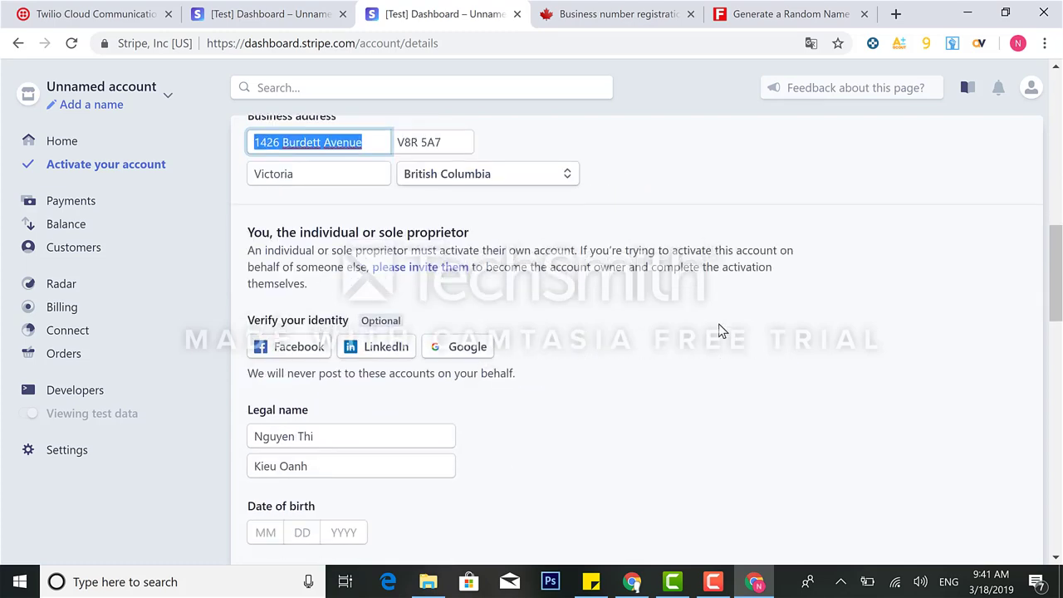
pyautogui.click(327, 455)
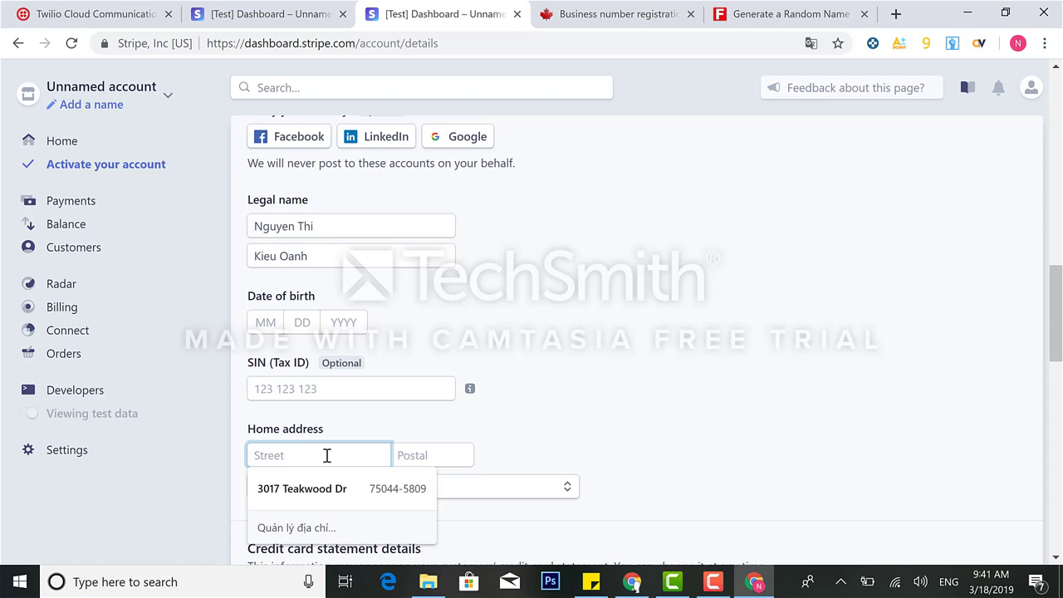
pyautogui.hotkey('ctrl', 'v')
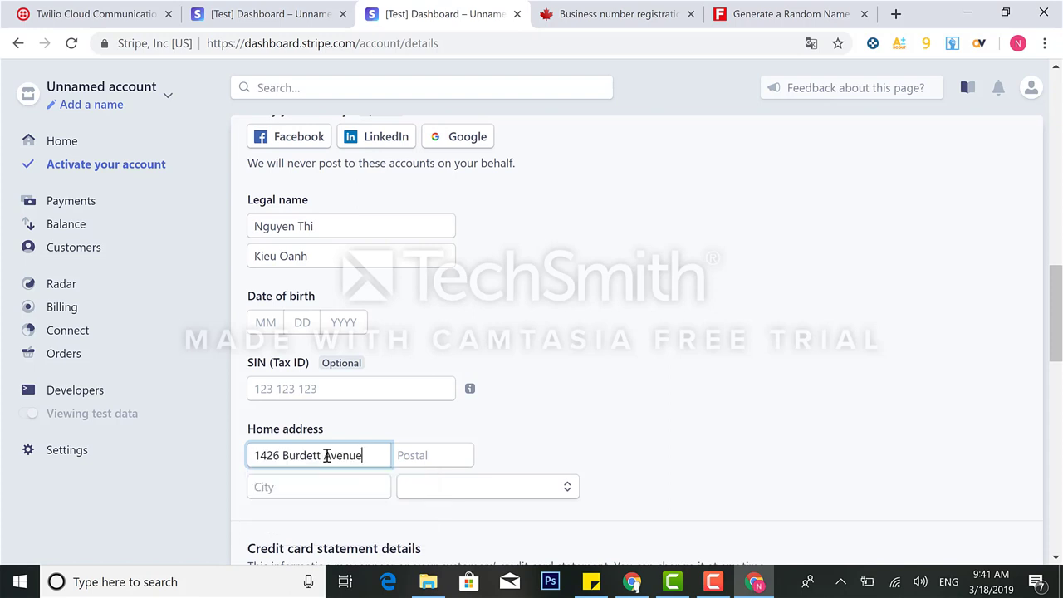
pyautogui.scroll(5, 545, 237)
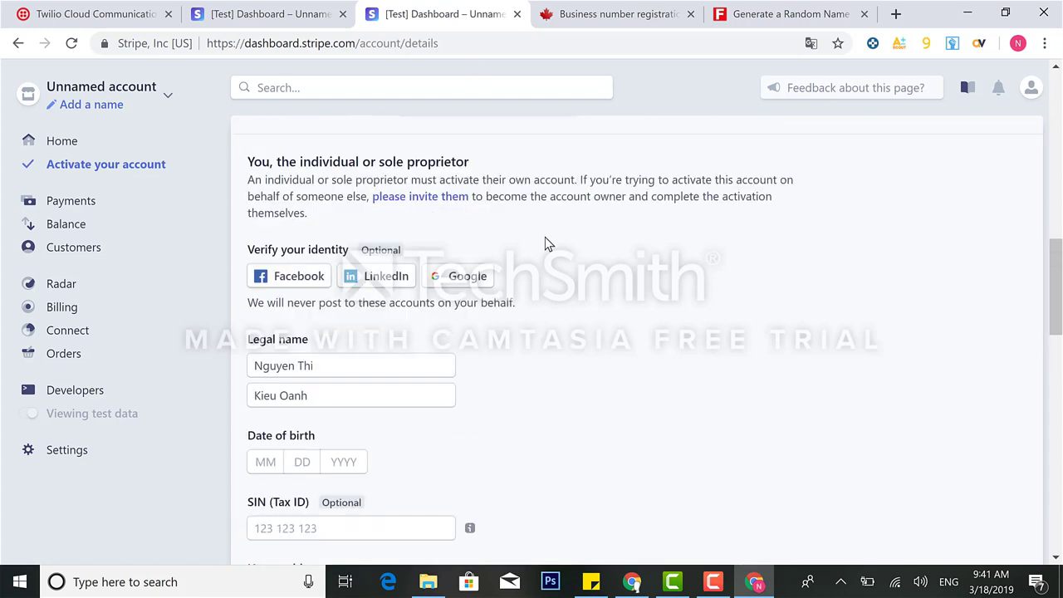
pyautogui.tripleClick(445, 192)
pyautogui.hotkey('ctrl', 'c')
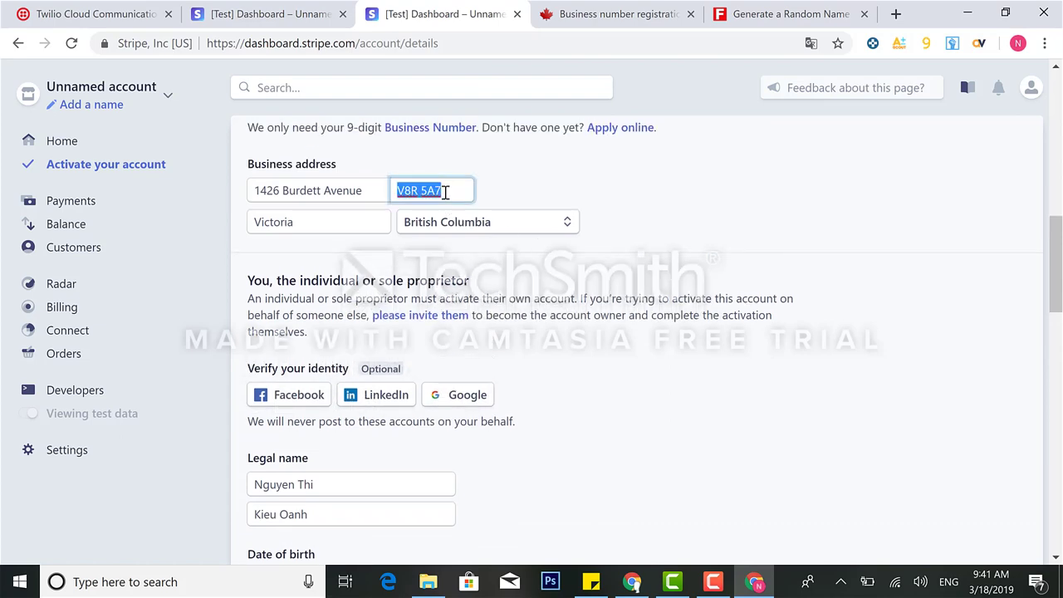
pyautogui.scroll(-6, 651, 400)
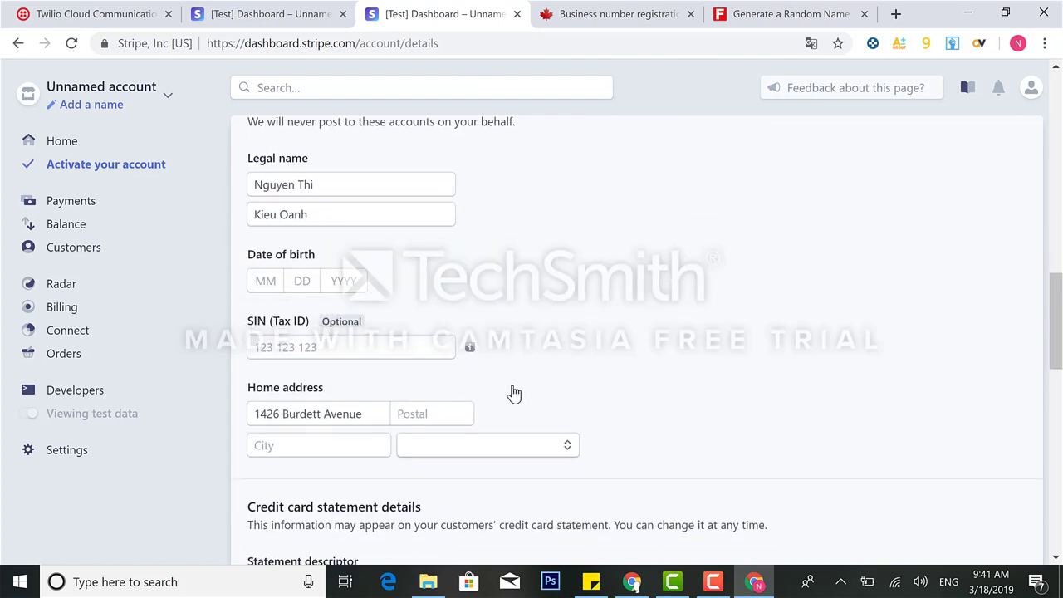
pyautogui.click(423, 414)
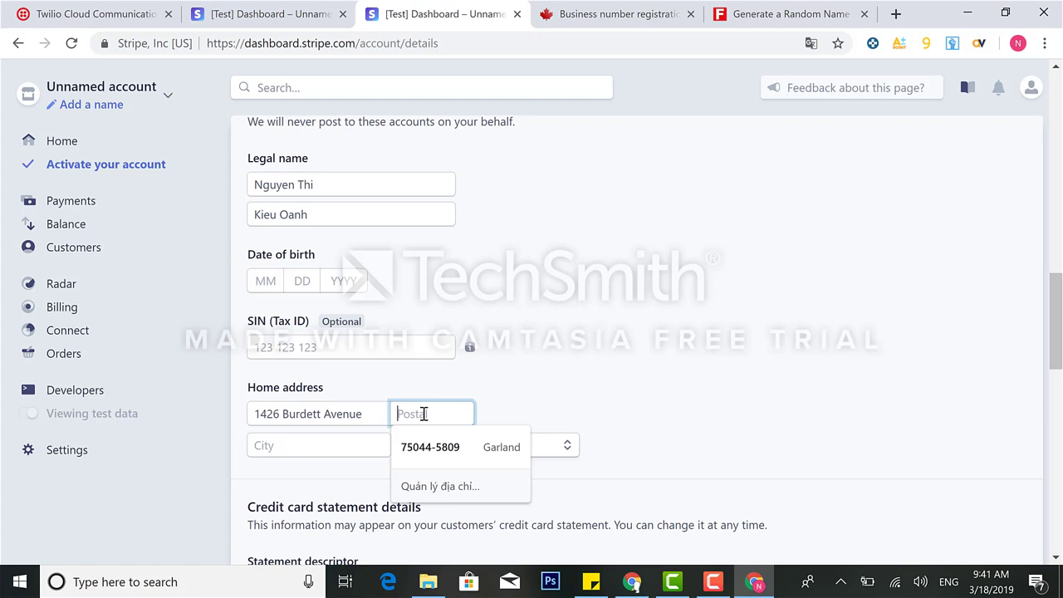
pyautogui.hotkey('ctrl', 'v')
# Paste a value into the home city and set the home province to British Columbia.
pyautogui.scroll(3, 681, 336)
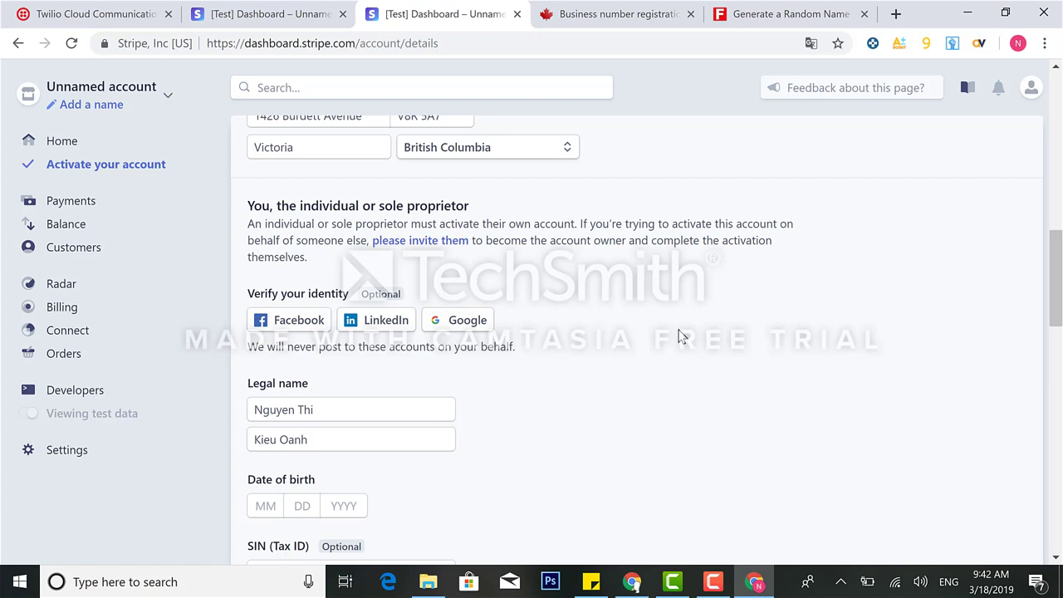
pyautogui.scroll(1, 664, 308)
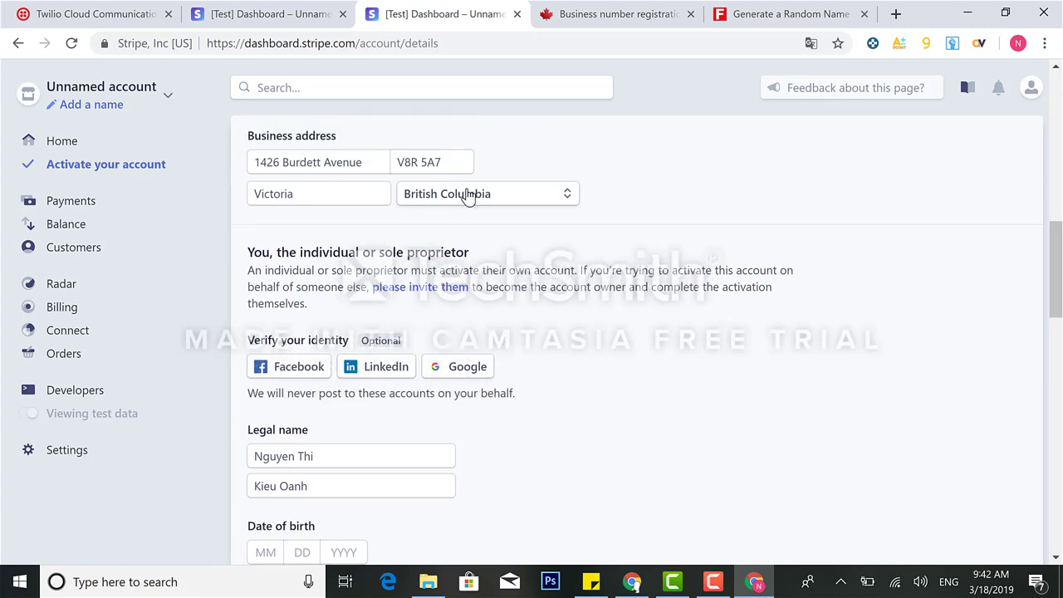
pyautogui.tripleClick(410, 157)
pyautogui.hotkey('ctrl', 'c')
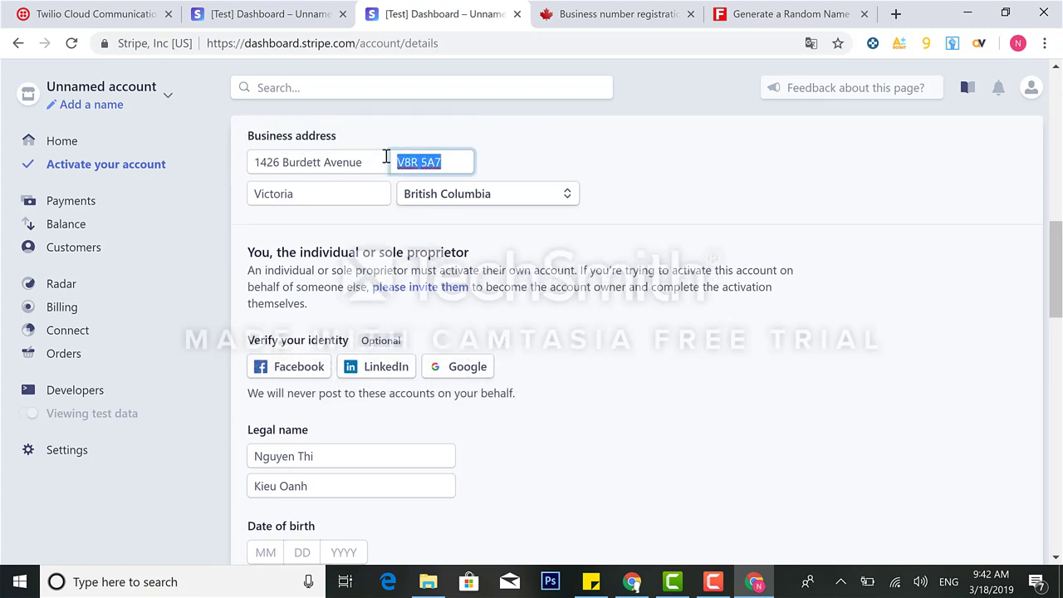
pyautogui.scroll(-5, 618, 413)
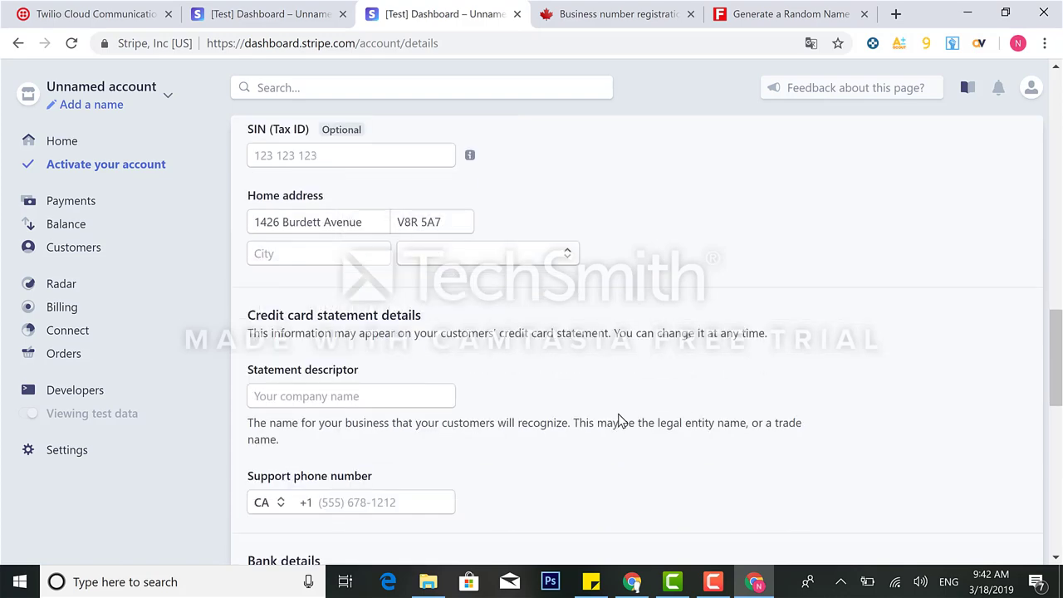
pyautogui.scroll(-2, 618, 414)
pyautogui.scroll(1, 600, 316)
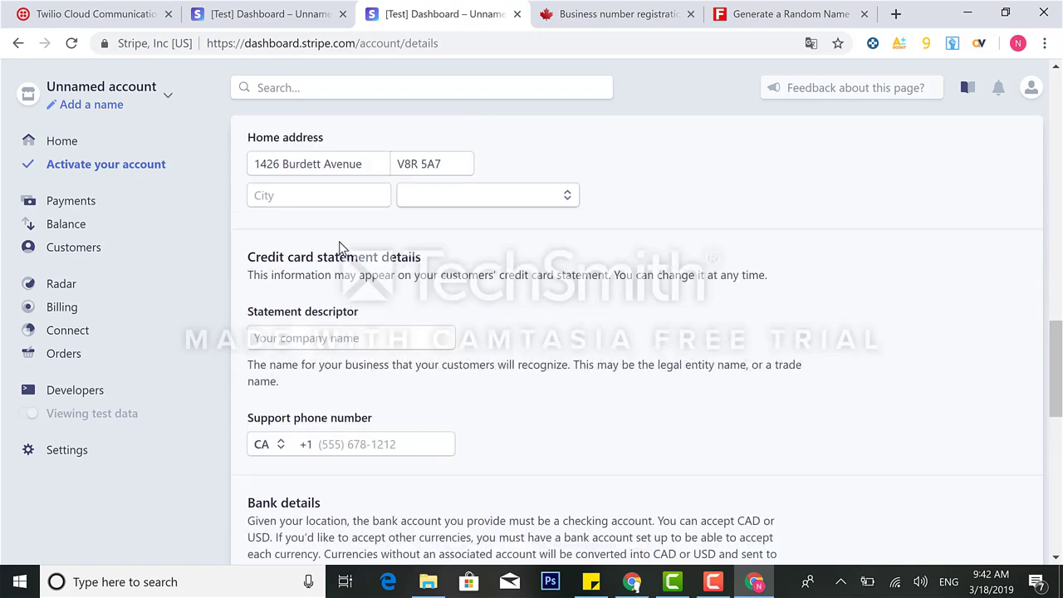
pyautogui.click(338, 196)
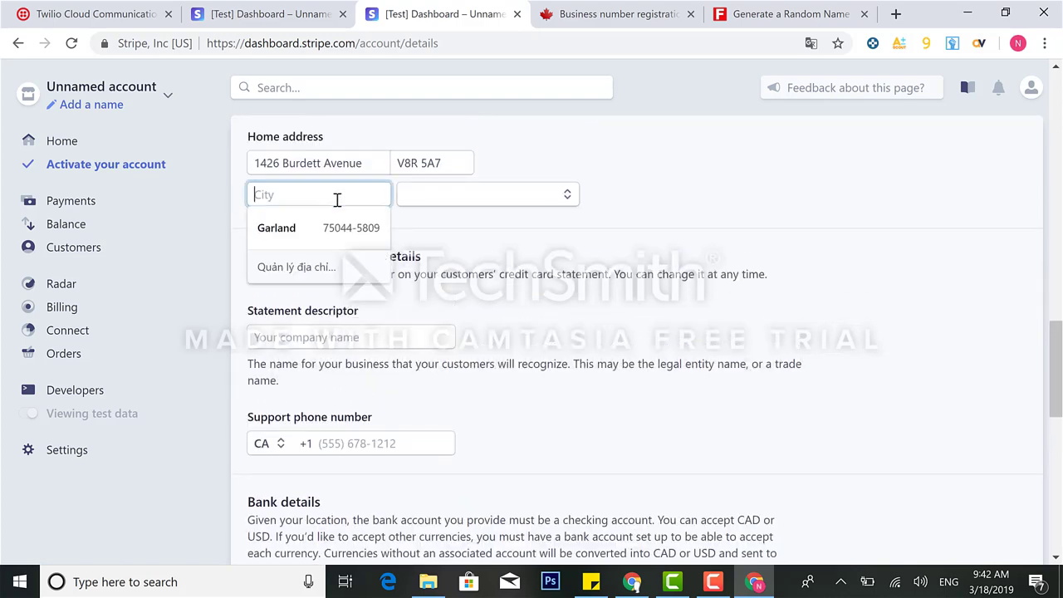
pyautogui.hotkey('ctrl', 'v')
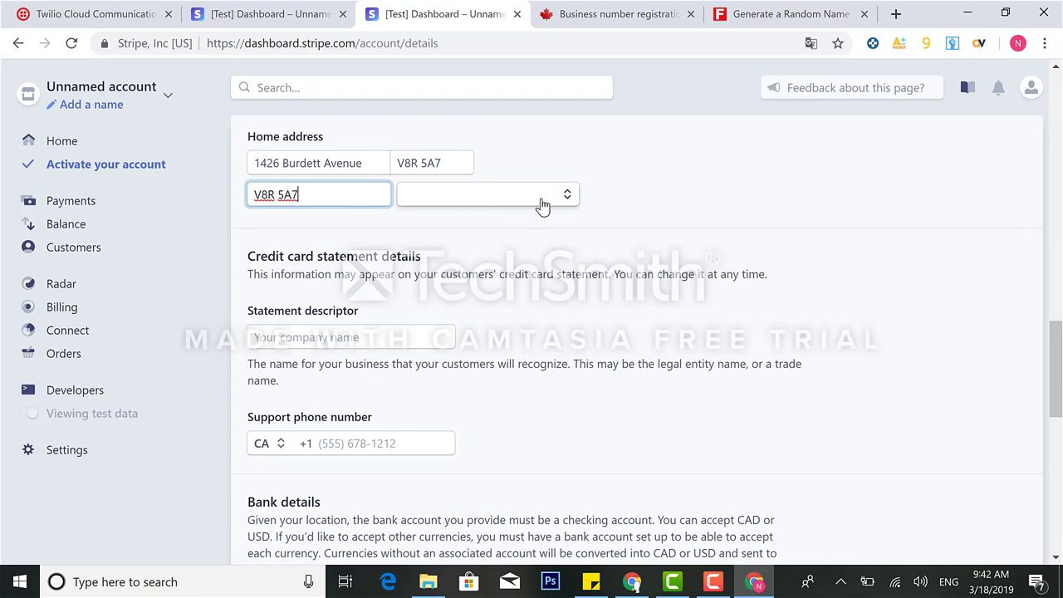
pyautogui.click(542, 200)
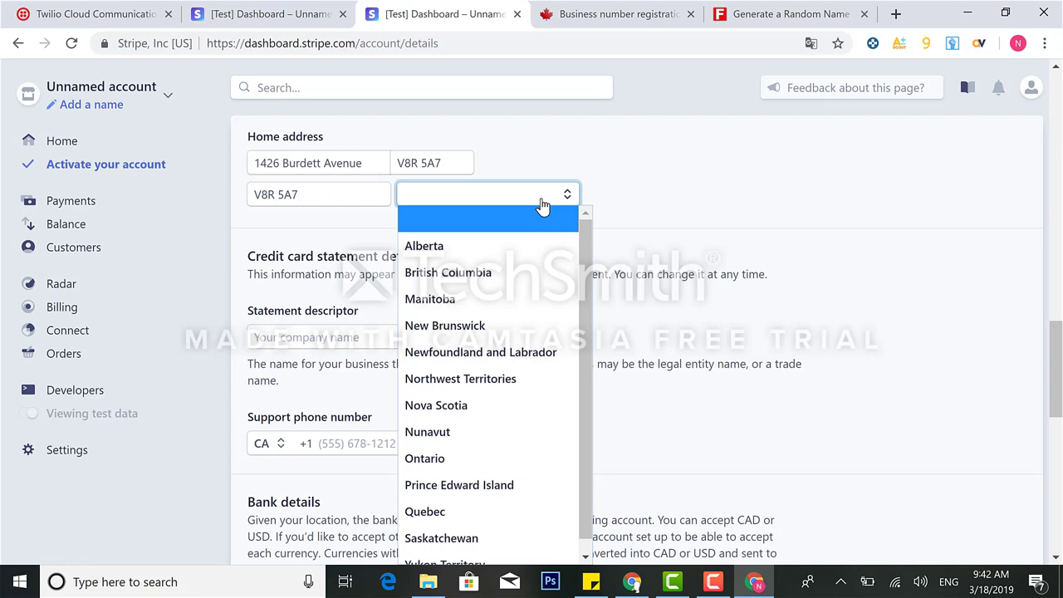
pyautogui.click(460, 274)
# Replace the wrong home city value with Victoria copied from the business city.
pyautogui.scroll(4, 672, 230)
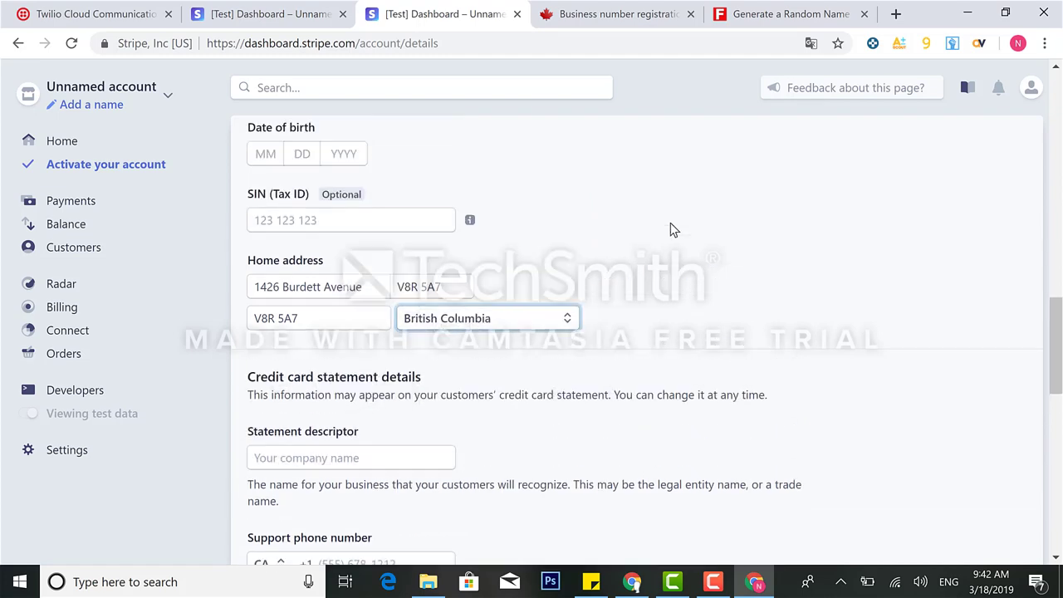
pyautogui.scroll(4, 670, 230)
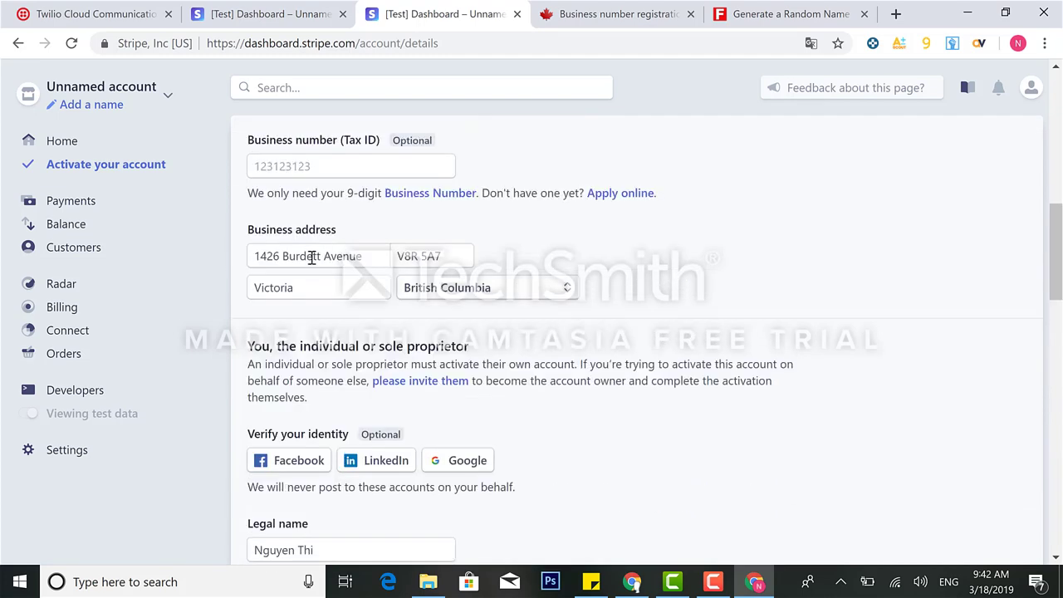
pyautogui.doubleClick(243, 290)
pyautogui.hotkey('ctrl', 'c')
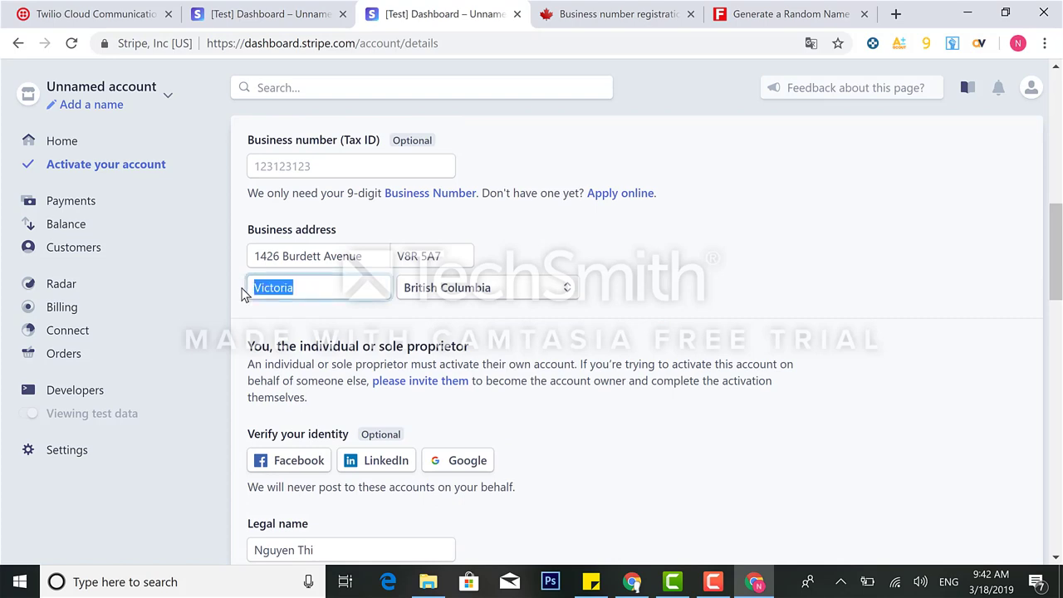
pyautogui.scroll(-4, 650, 404)
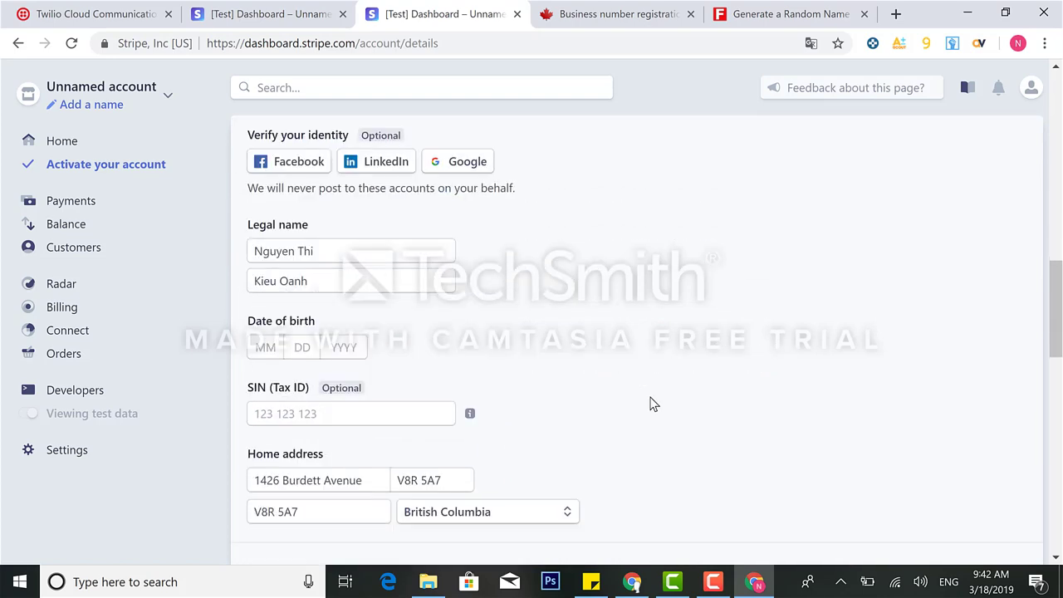
pyautogui.scroll(-3, 387, 423)
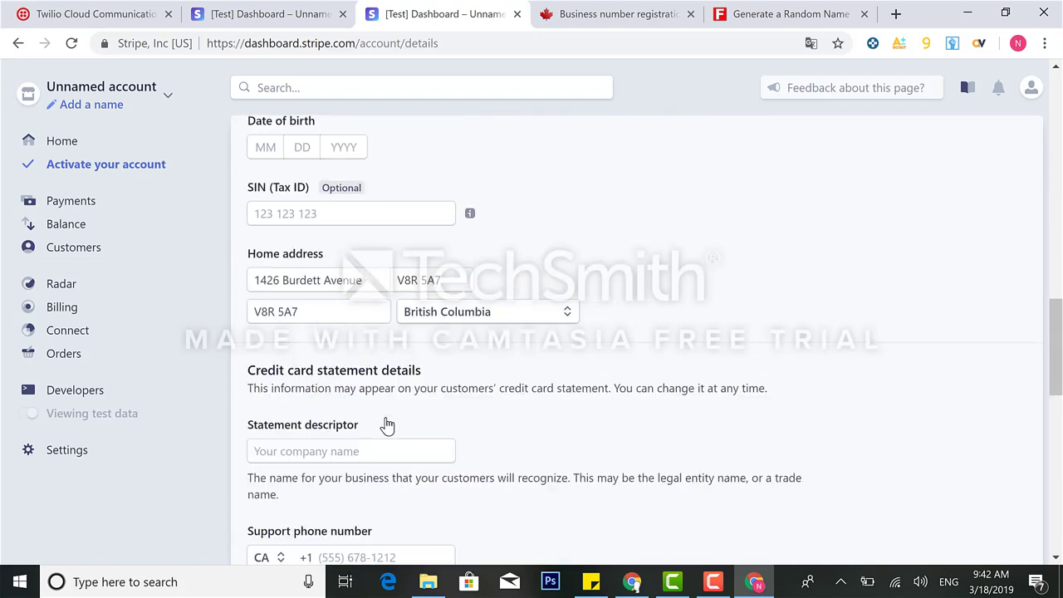
pyautogui.tripleClick(345, 312)
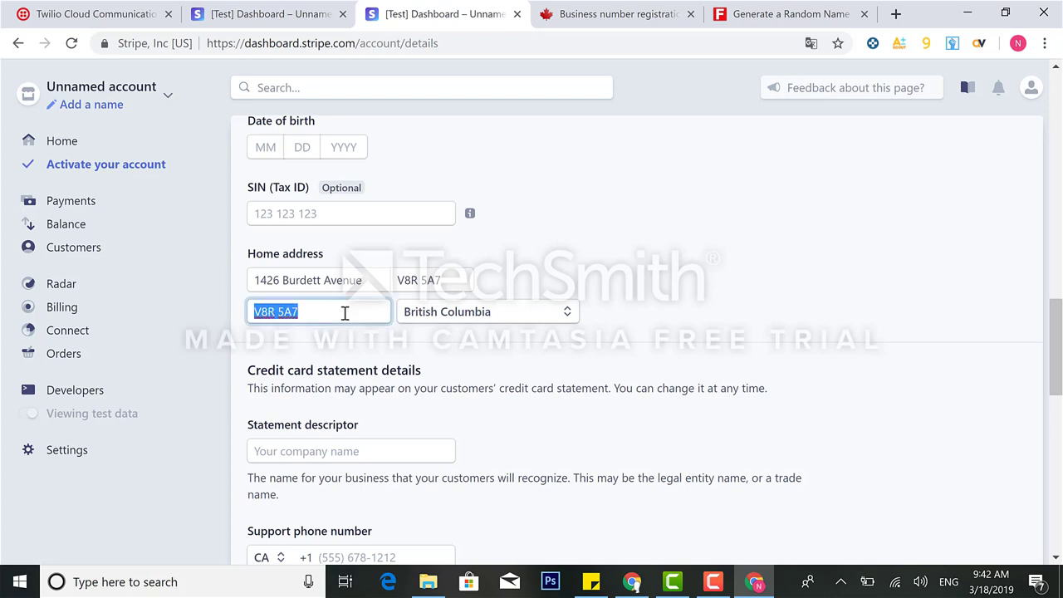
pyautogui.hotkey('ctrl', 'v')
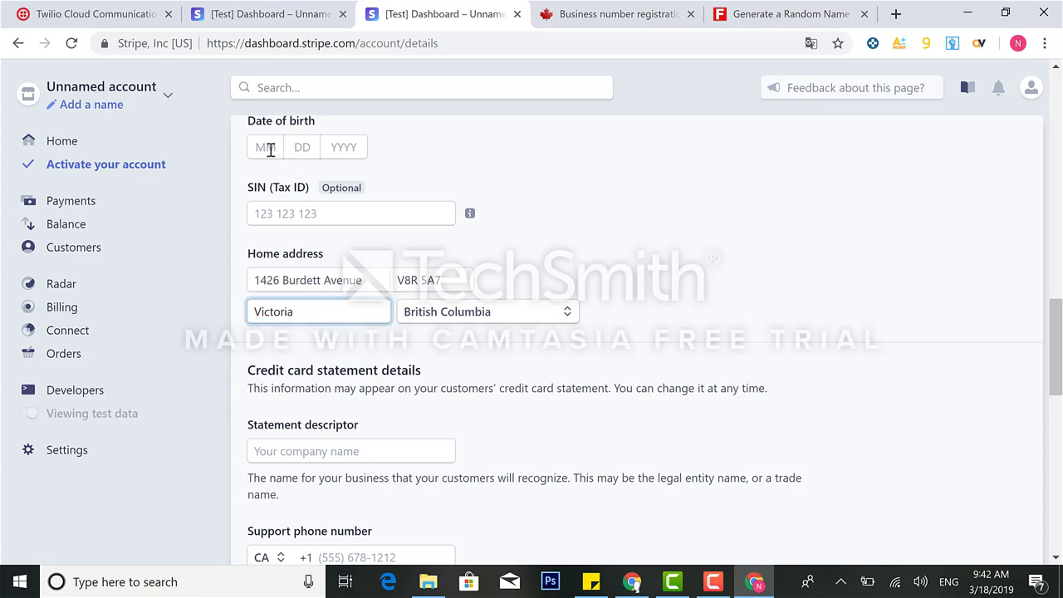
pyautogui.click(271, 150)
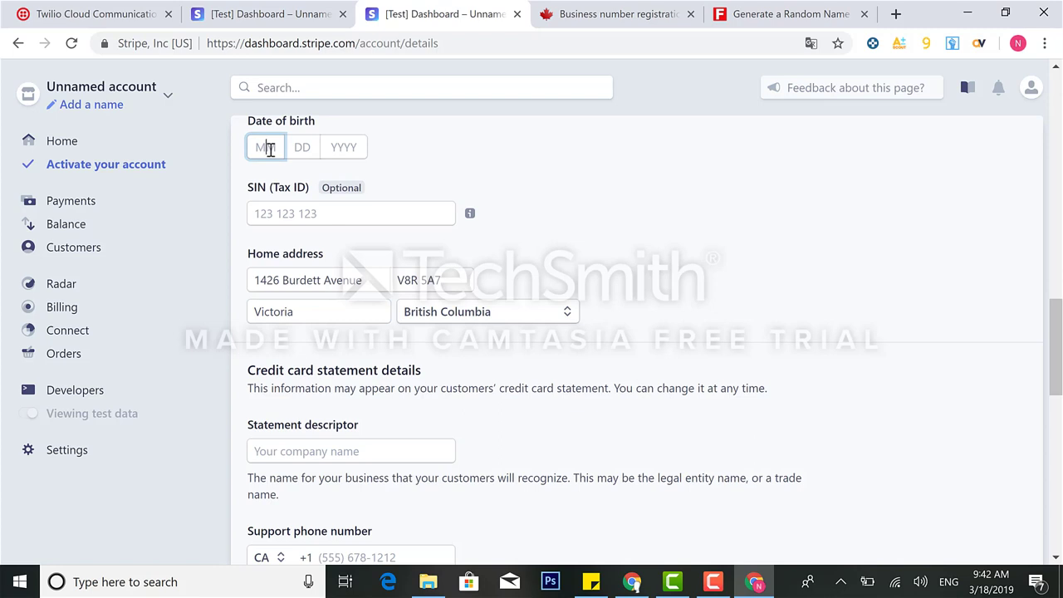
pyautogui.write('02')
pyautogui.write('21')
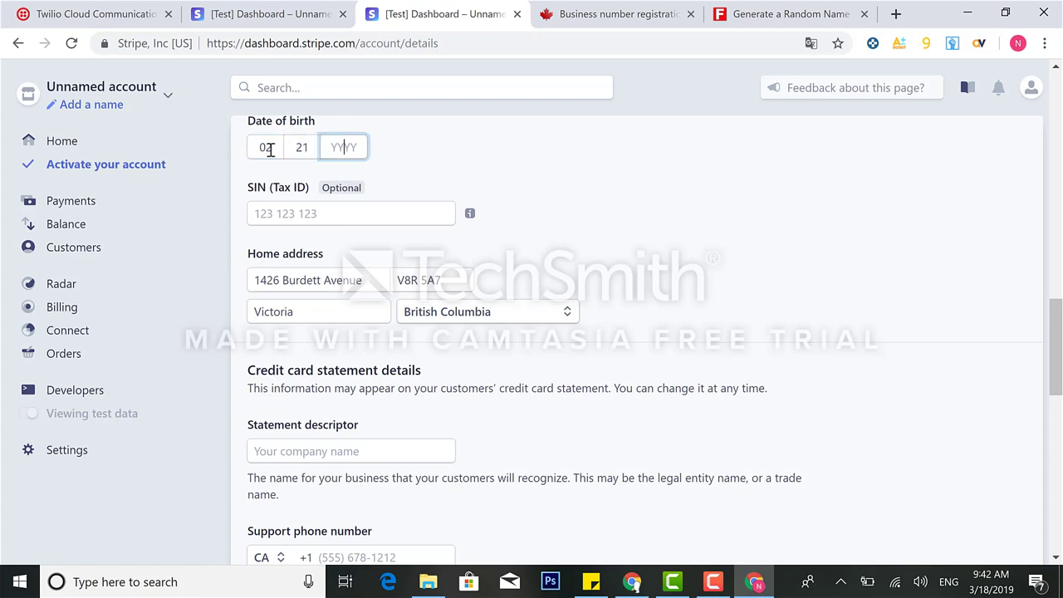
pyautogui.write('1993')
pyautogui.press('BackSpace')
pyautogui.write('4')
# Set the statement descriptor to Chikochan and paste the copied Twilio trial number as the support phone.
pyautogui.press('Tab')
pyautogui.press('Tab')
pyautogui.scroll(-3, 573, 257)
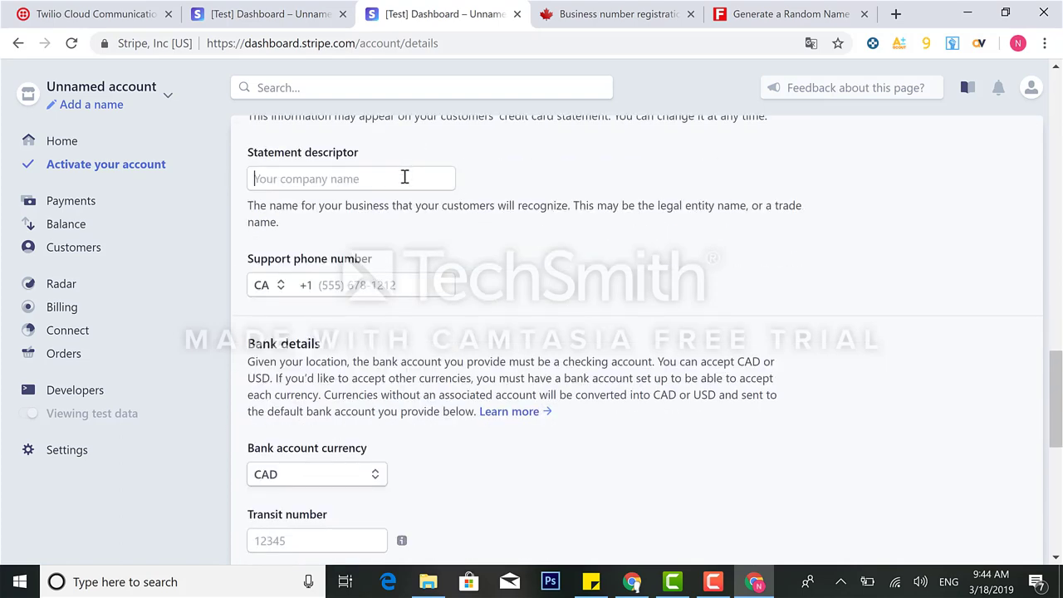
pyautogui.write('Ch')
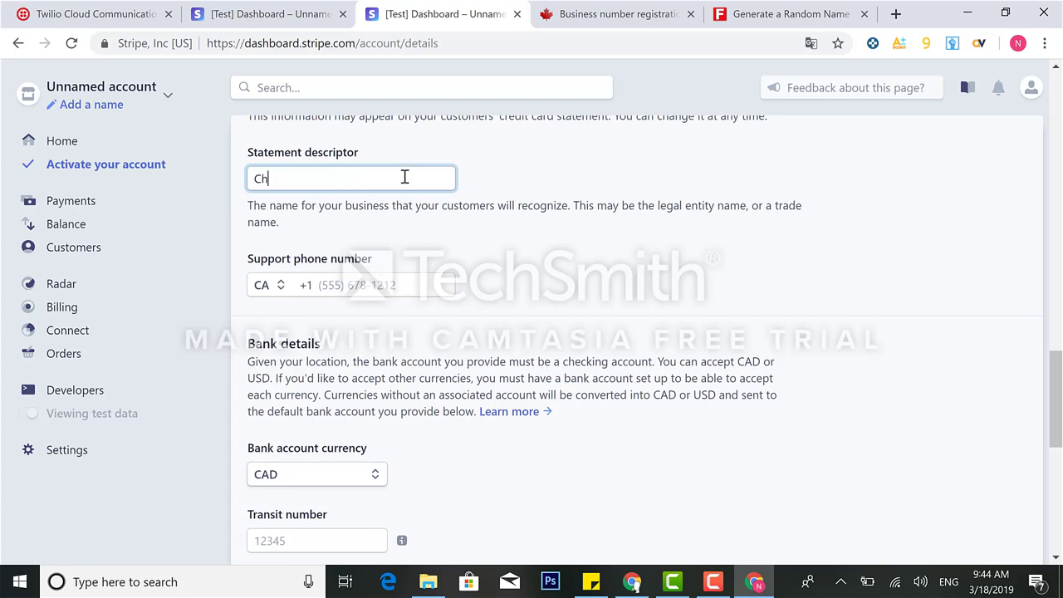
pyautogui.write('ibachan')
pyautogui.click(114, 15)
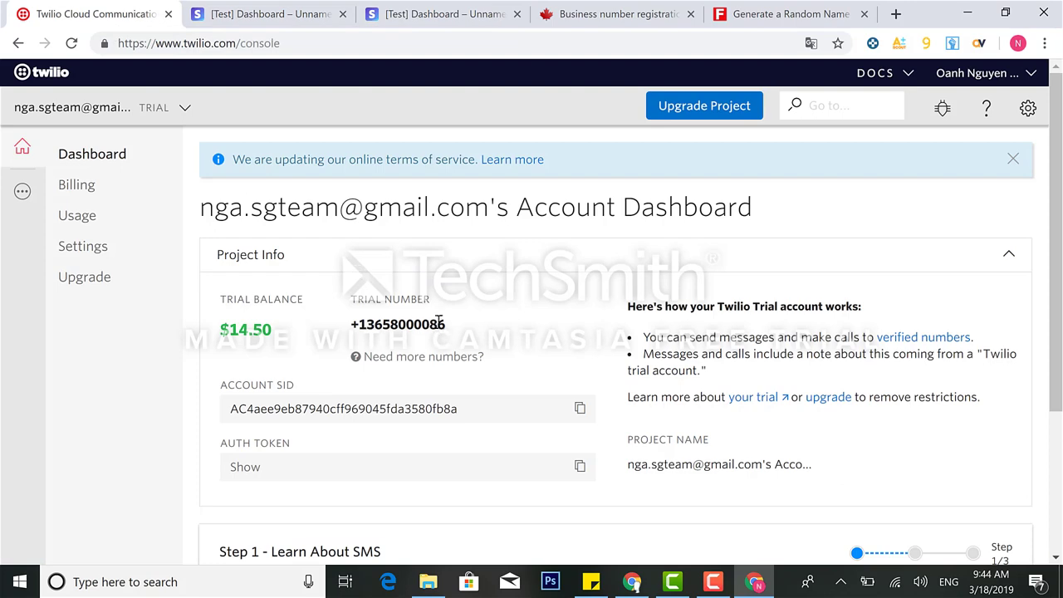
pyautogui.moveTo(447, 326); pyautogui.dragTo(366, 325)
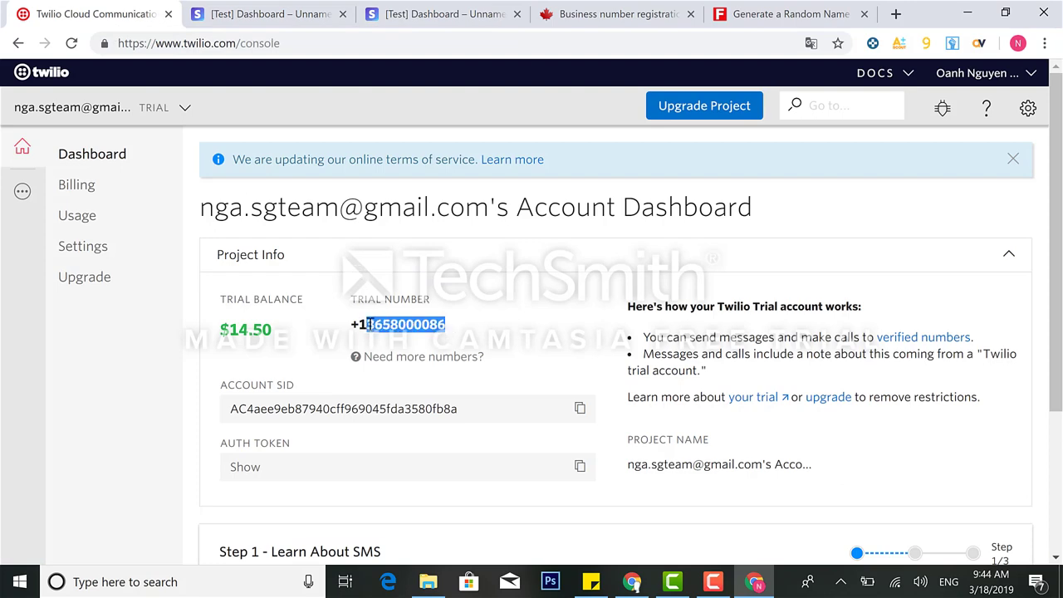
pyautogui.click(432, 14)
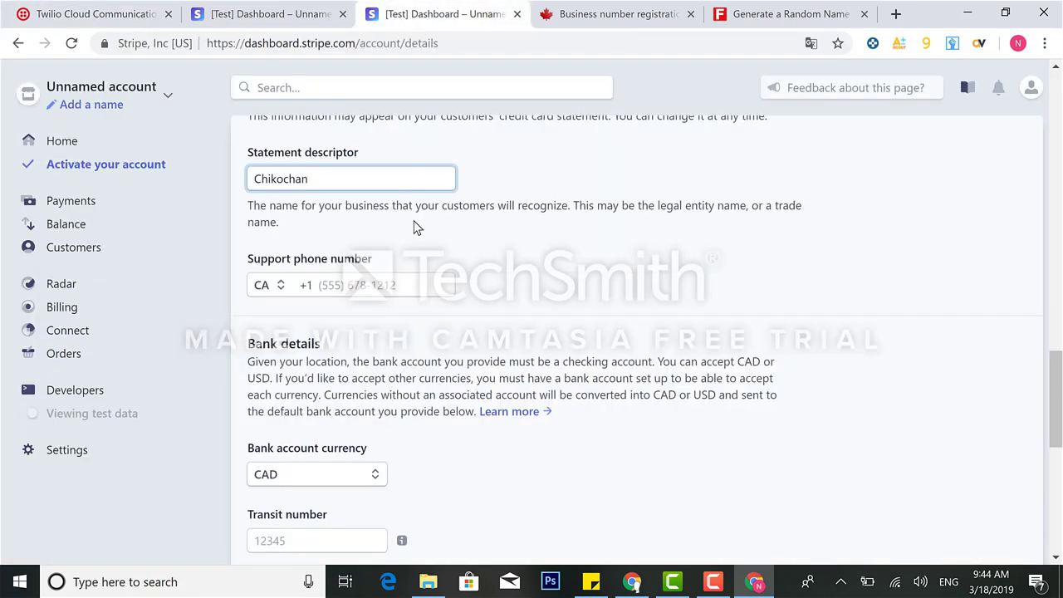
pyautogui.click(400, 284)
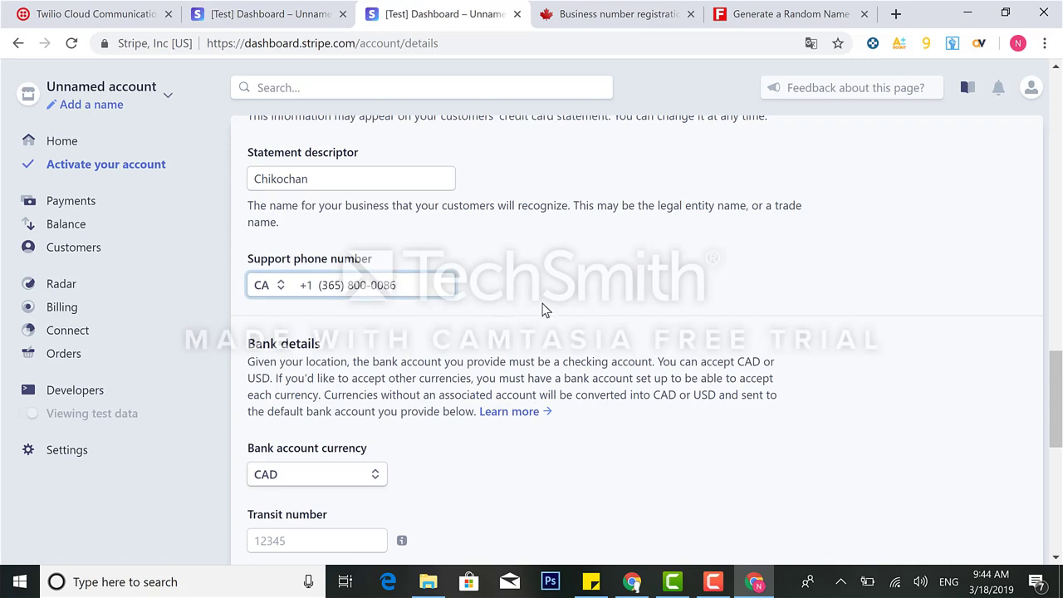
pyautogui.click(544, 309)
# Set the bank account currency to USD and the bank country to United States.
pyautogui.scroll(-2, 449, 454)
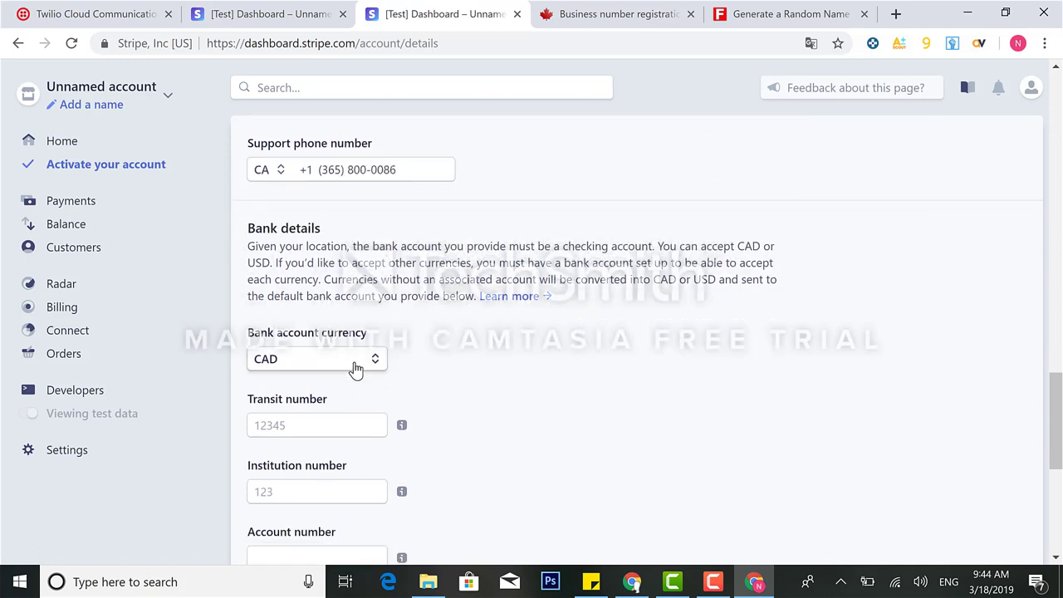
pyautogui.click(355, 361)
pyautogui.click(377, 409)
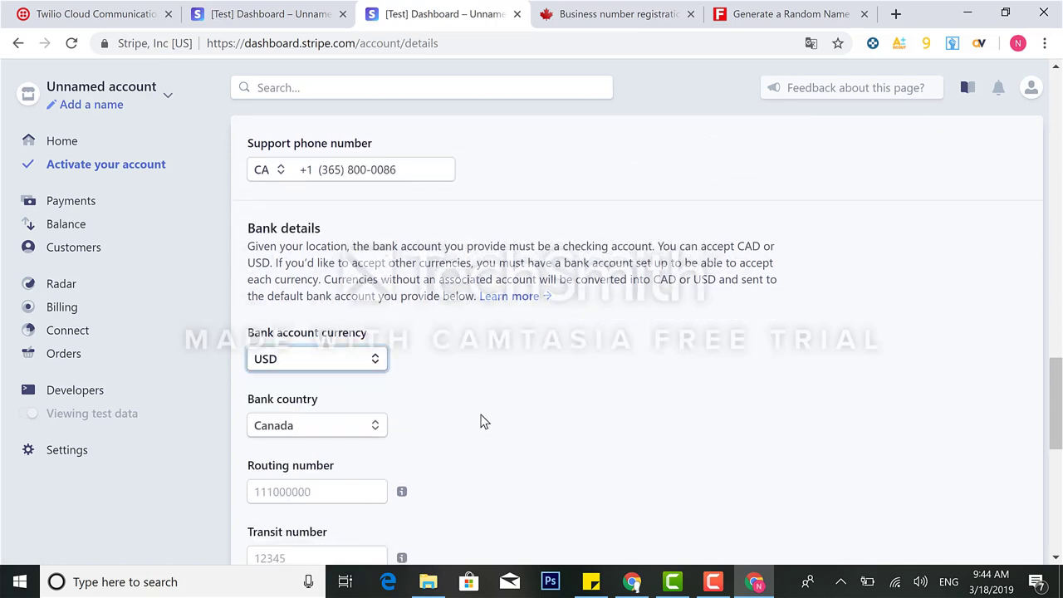
pyautogui.click(320, 429)
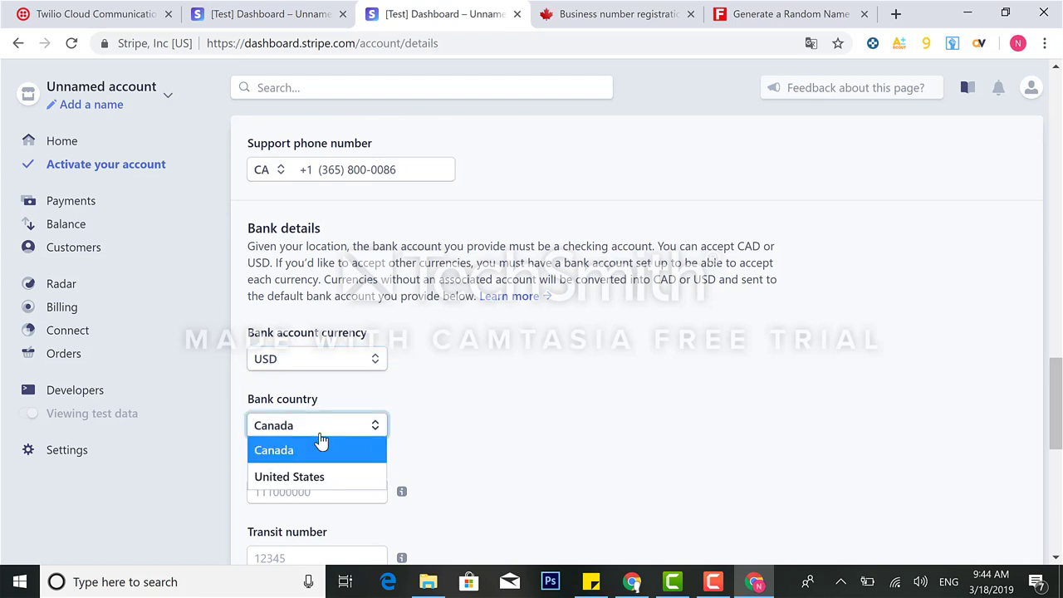
pyautogui.click(328, 474)
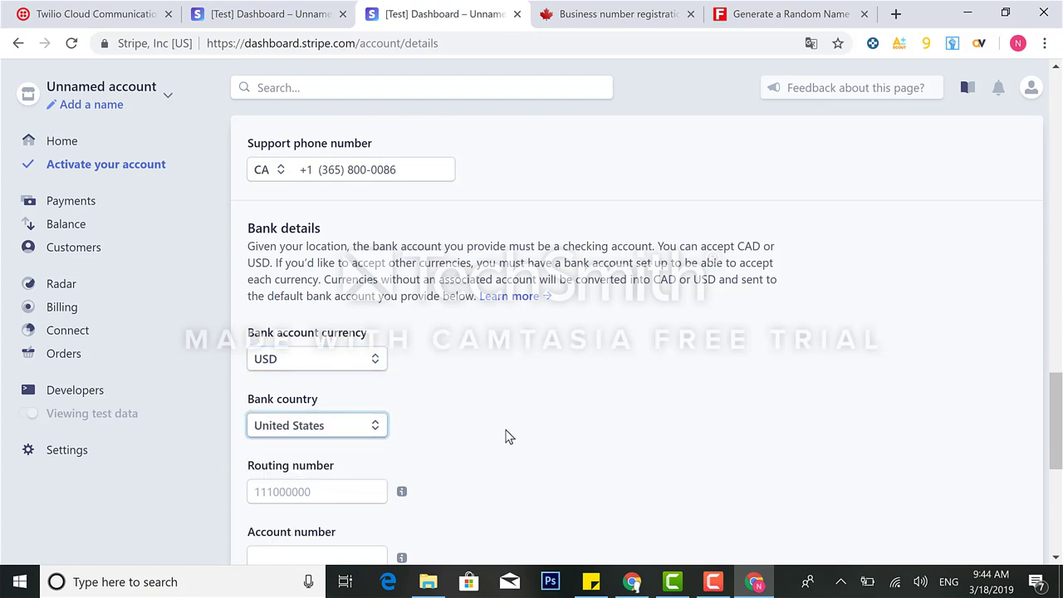
pyautogui.scroll(-2, 463, 413)
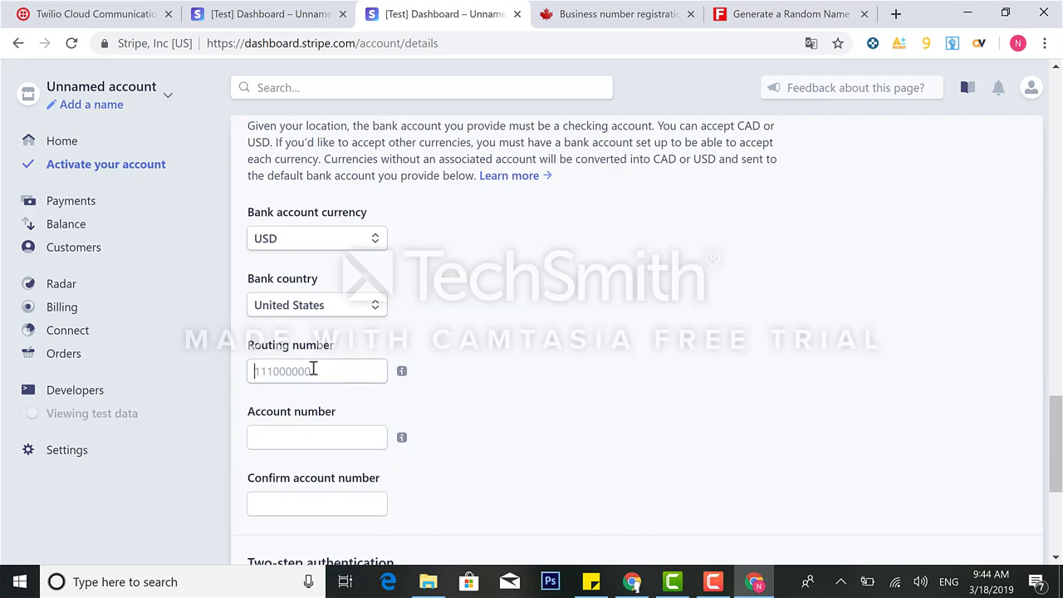
pyautogui.click(794, 14)
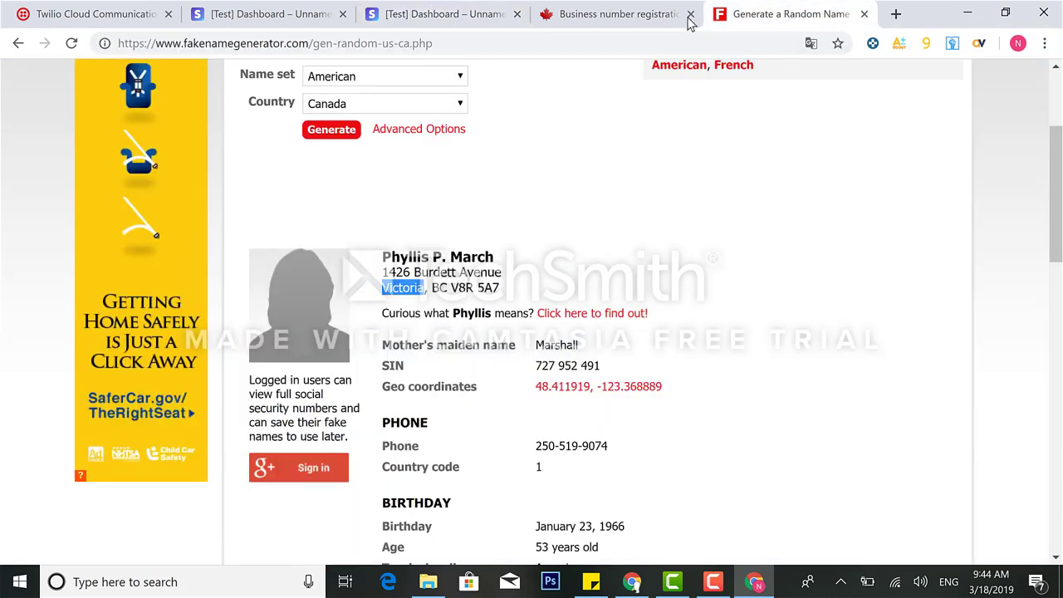
# Load payoneer.com in the random-name tab, using the payoneer autocomplete suggestion.
pyautogui.click(545, 38)
pyautogui.write('pay')
pyautogui.click(546, 37)
pyautogui.write('pay')
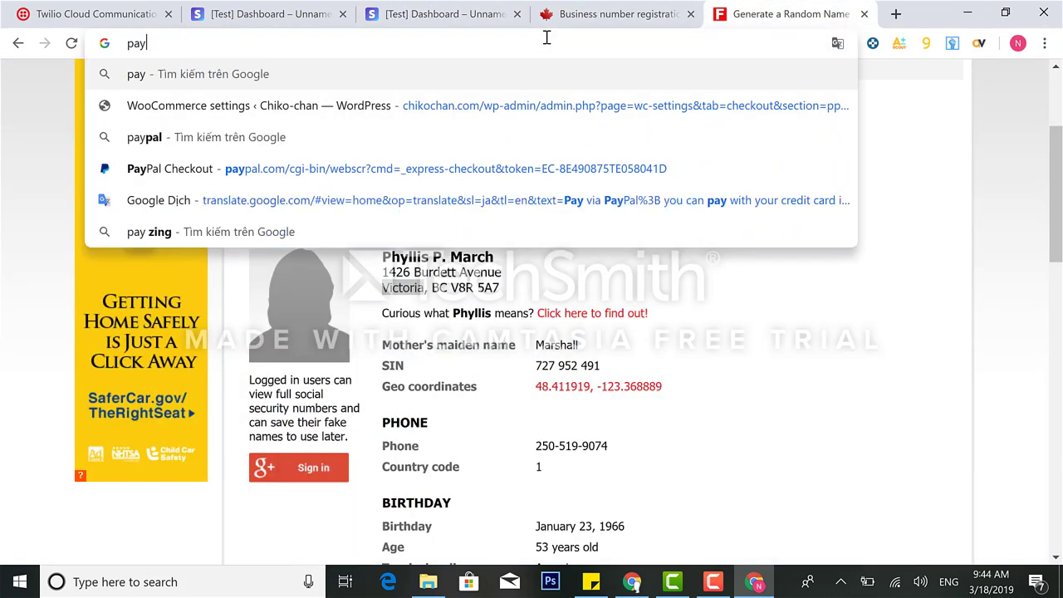
pyautogui.write('on')
pyautogui.press('Down')
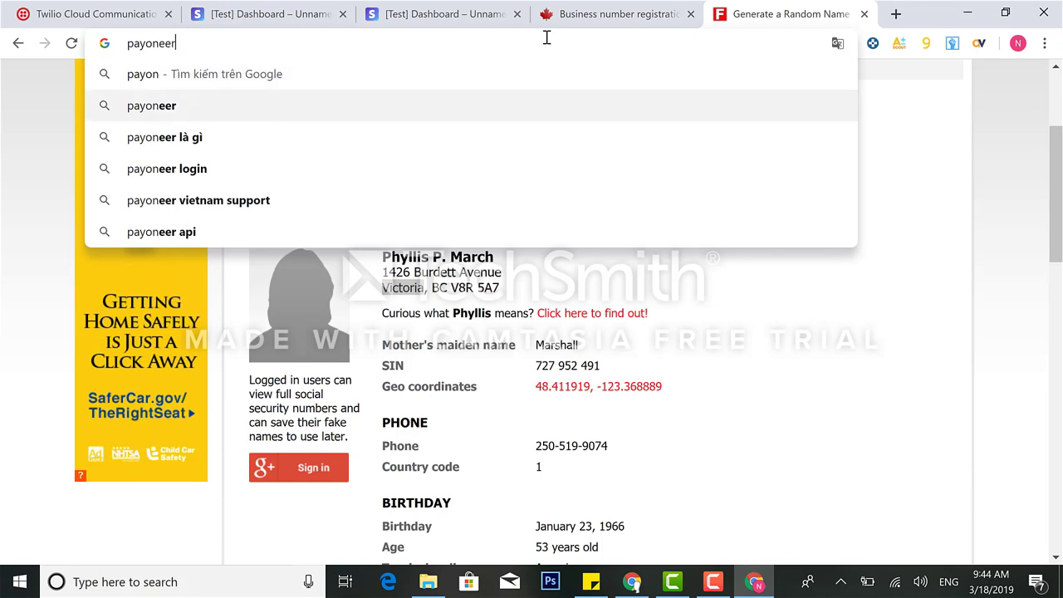
pyautogui.write('.com')
pyautogui.press('Return')
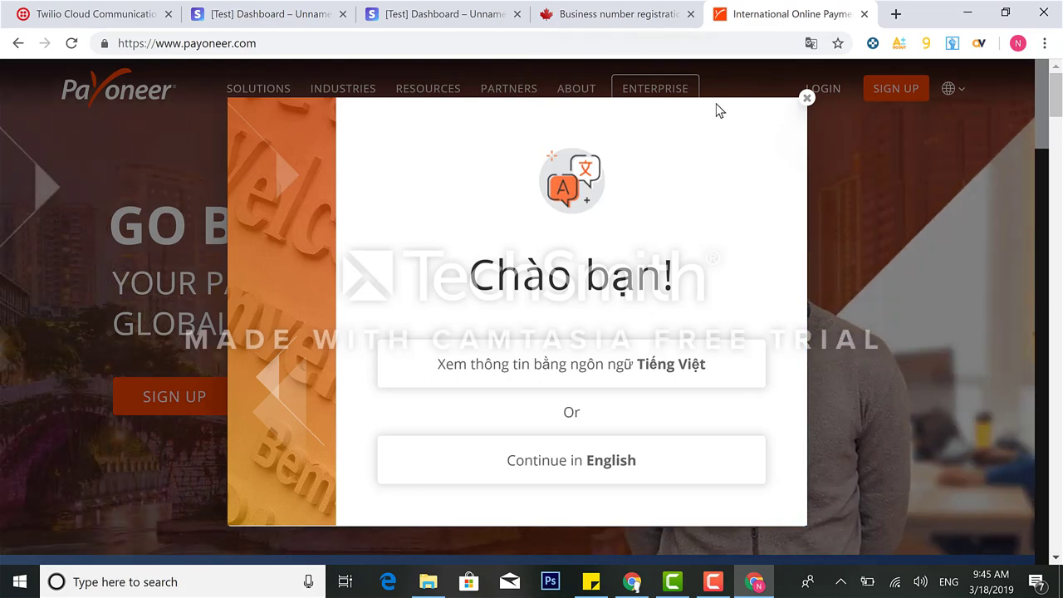
# Dismiss the language popup, sign in to Payoneer with the saved username and password, and open Global Payment Service.
pyautogui.click(806, 99)
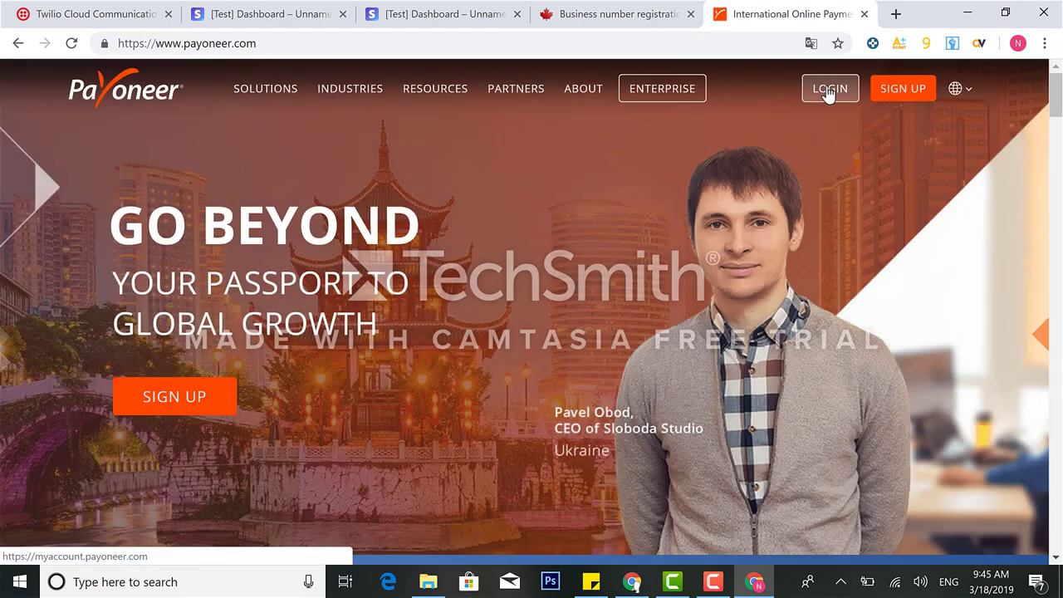
pyautogui.click(828, 94)
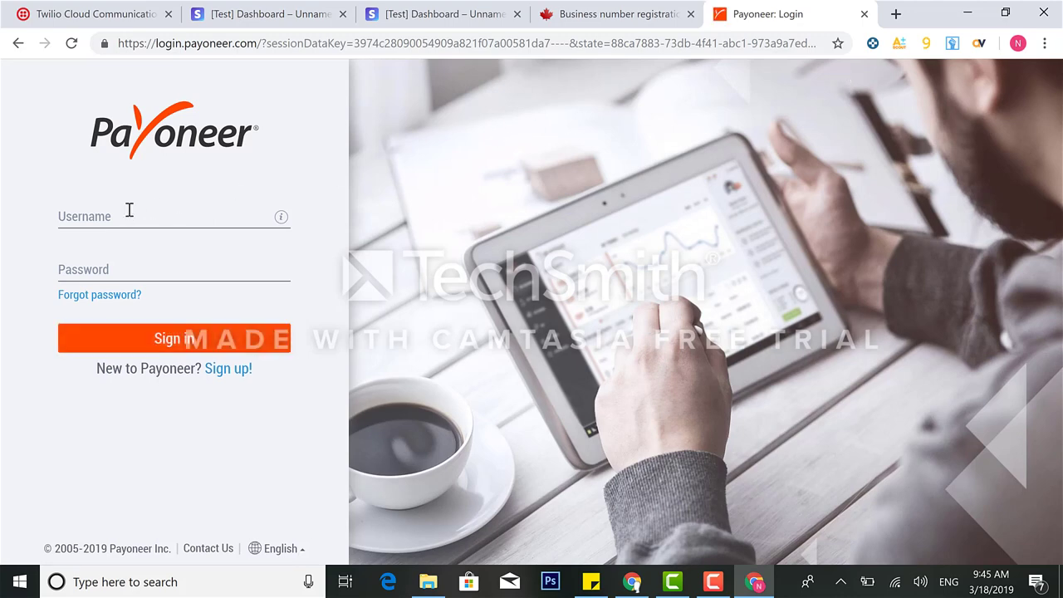
pyautogui.click(129, 210)
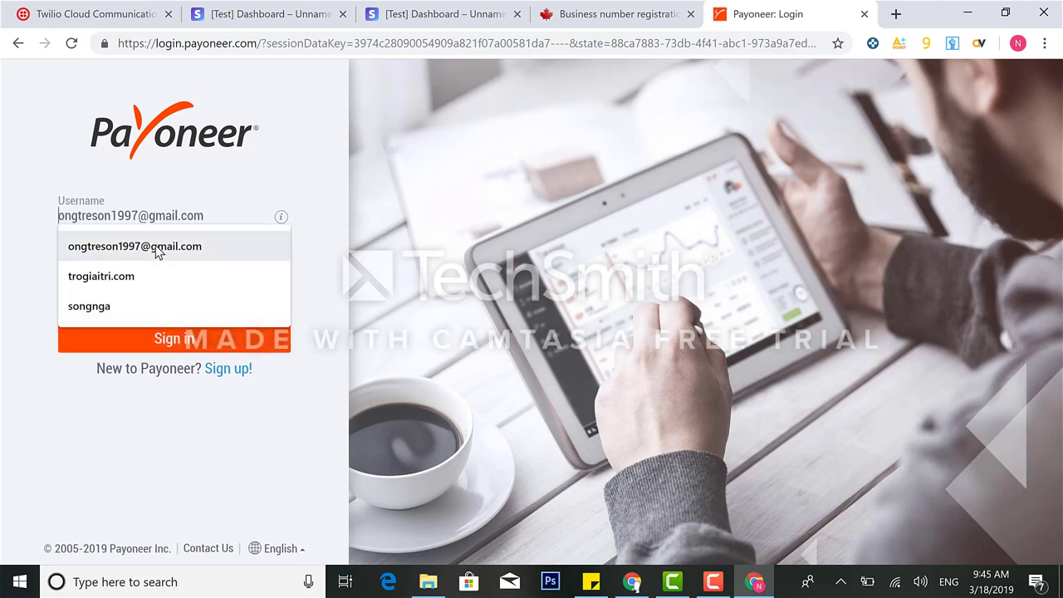
pyautogui.click(156, 247)
pyautogui.click(164, 267)
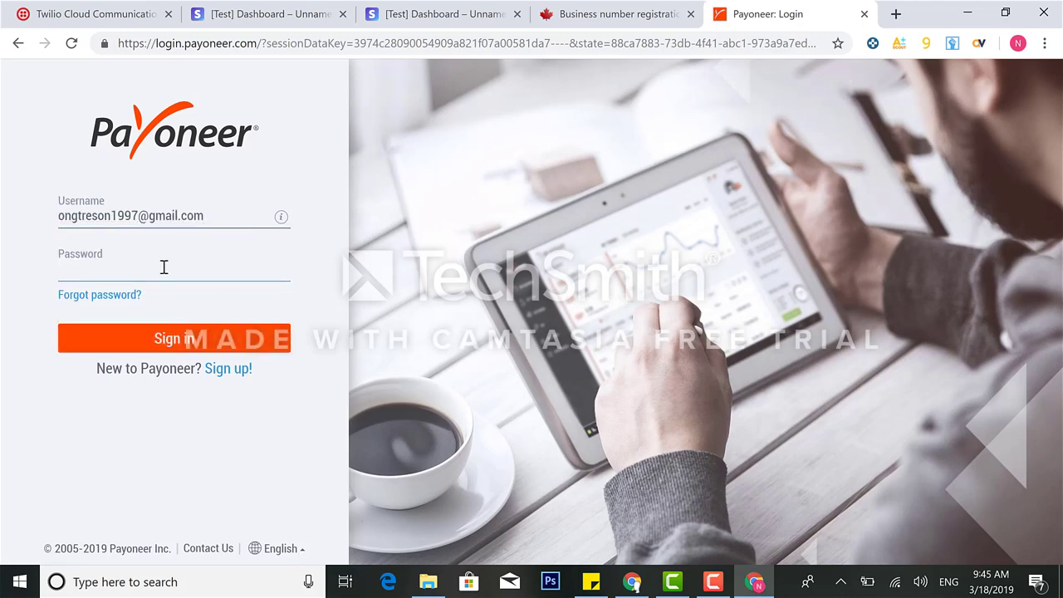
pyautogui.write('•••')
pyautogui.click(218, 340)
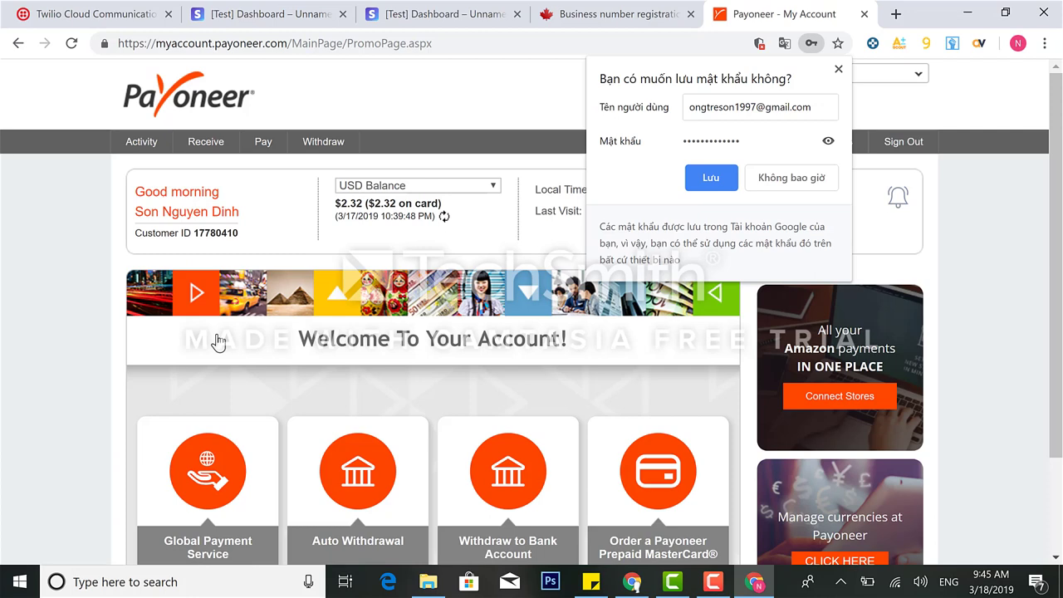
pyautogui.click(206, 500)
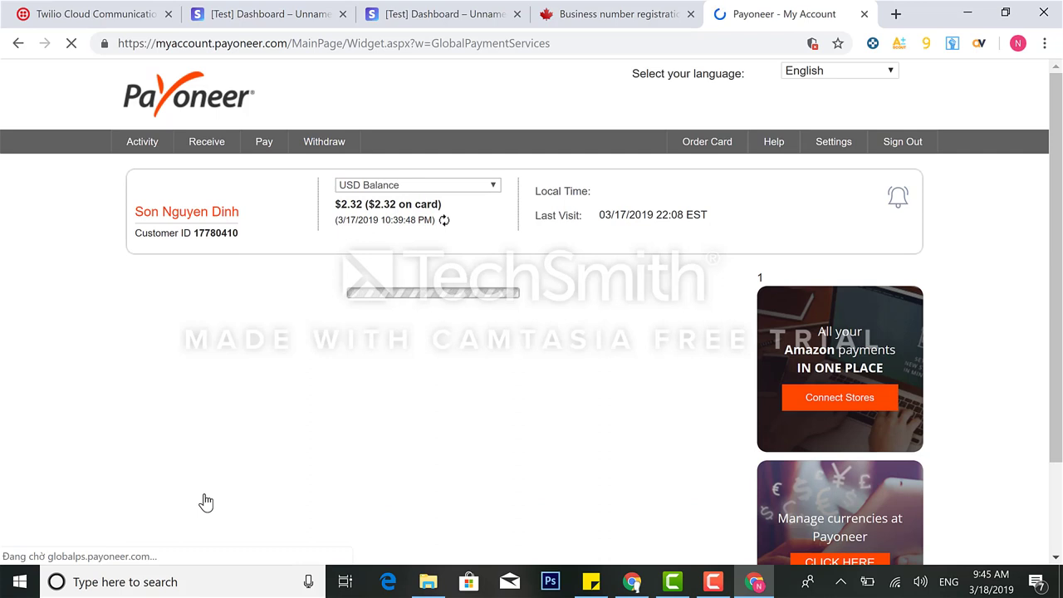
# Close the business-number tab, pick the USD receiving account, and copy its Routing (ABA) number for Stripe.
pyautogui.click(544, 12)
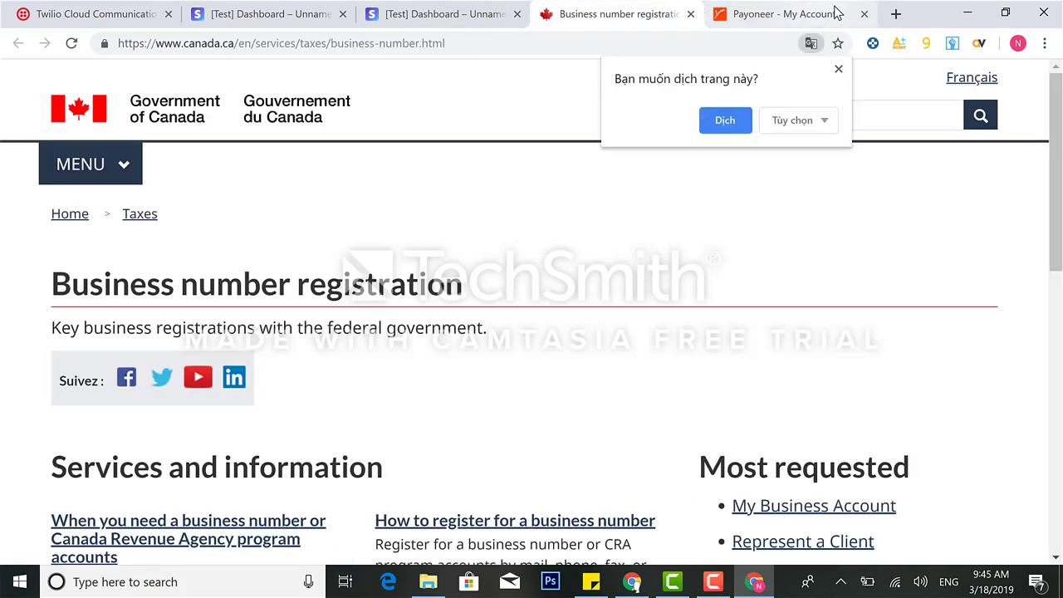
pyautogui.scroll(-10, 587, 394)
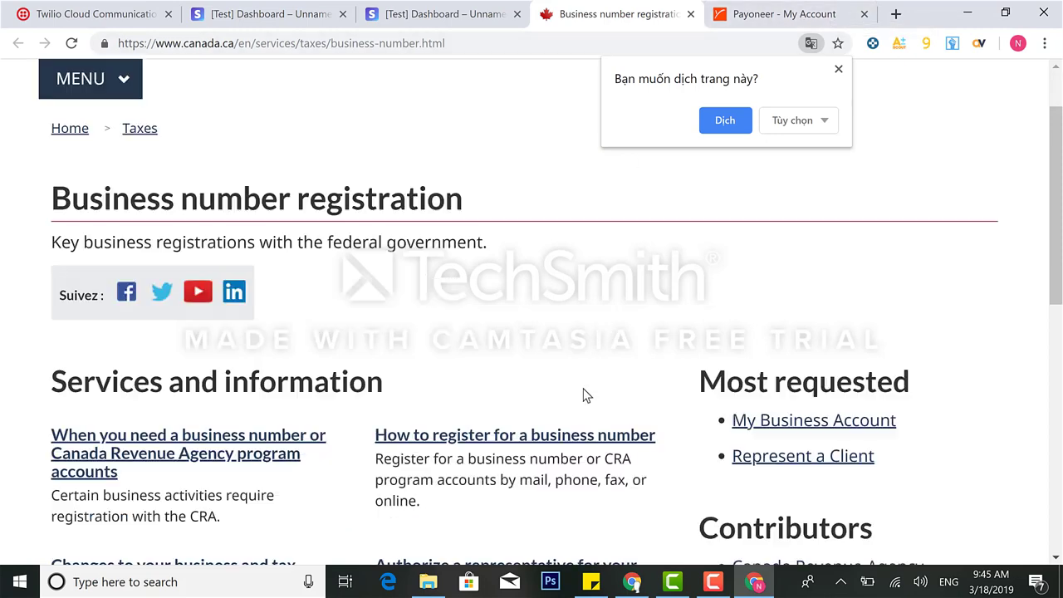
pyautogui.click(689, 14)
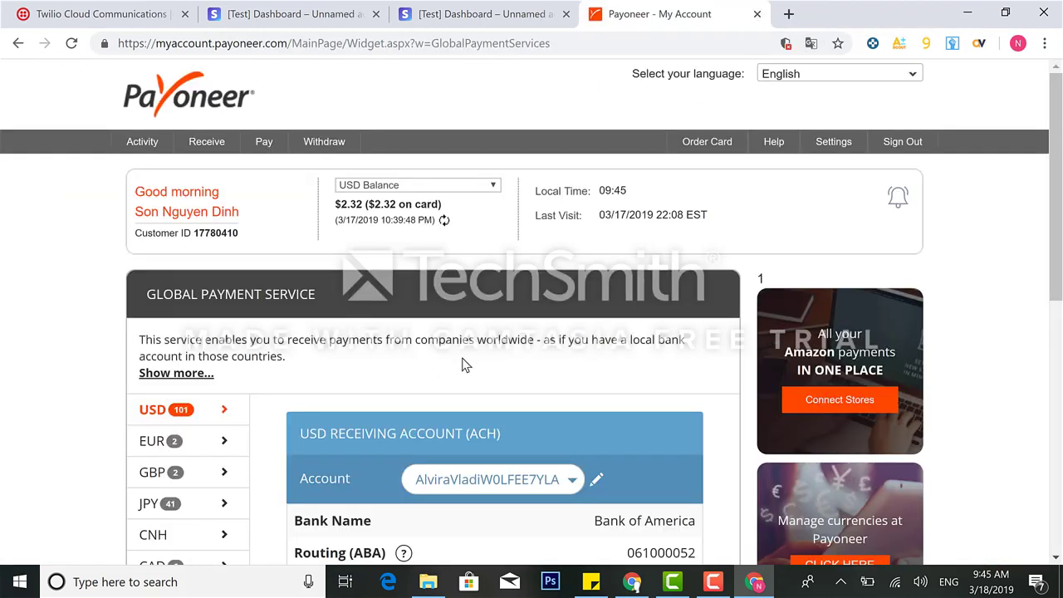
pyautogui.scroll(-3, 465, 363)
pyautogui.click(552, 243)
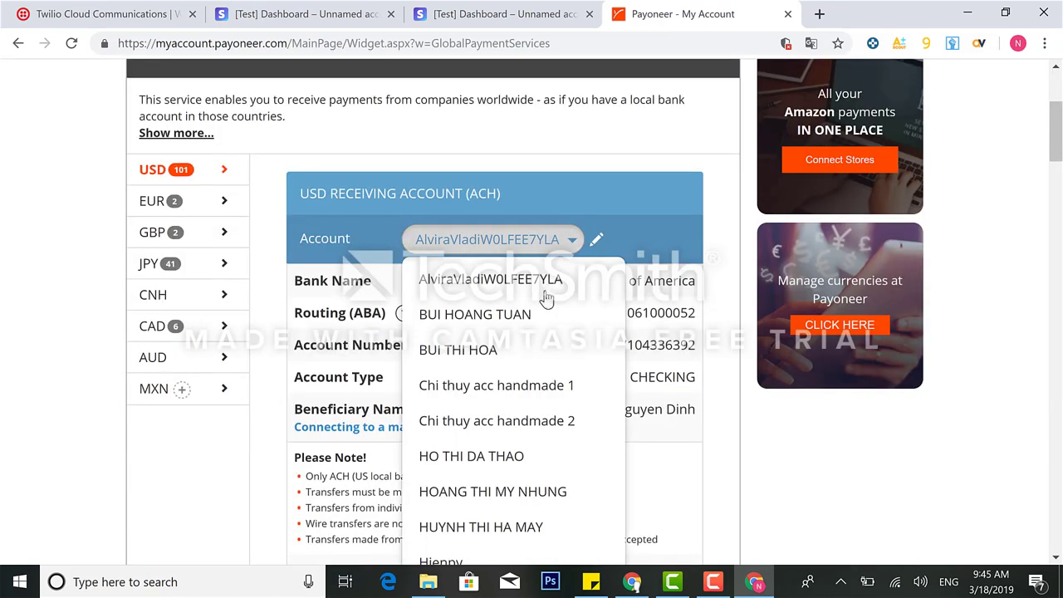
pyautogui.click(541, 316)
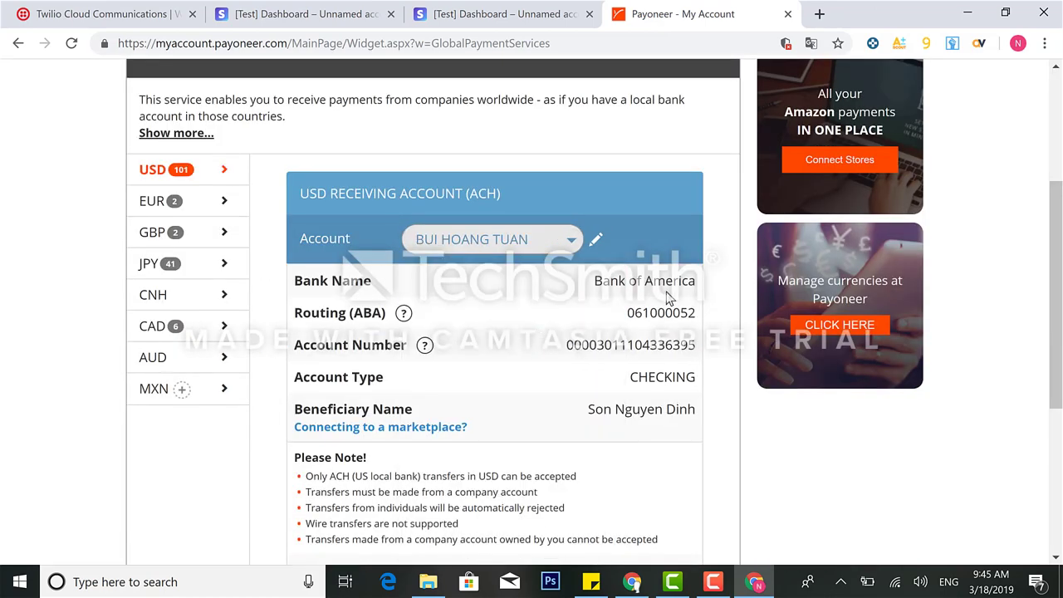
pyautogui.moveTo(696, 313); pyautogui.dragTo(630, 312)
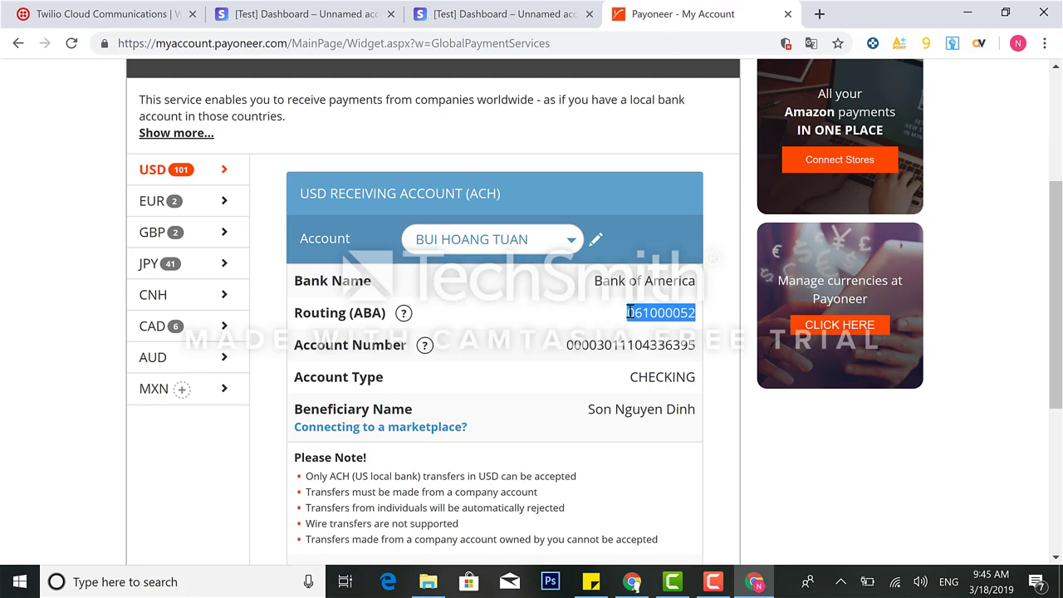
pyautogui.click(490, 13)
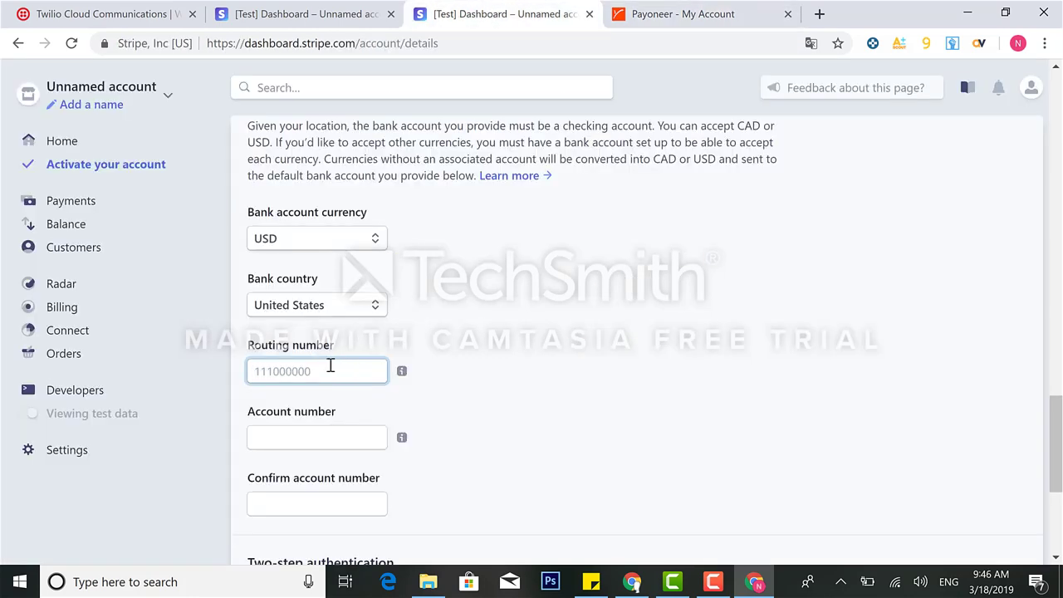
pyautogui.write('061000052')
pyautogui.click(689, 10)
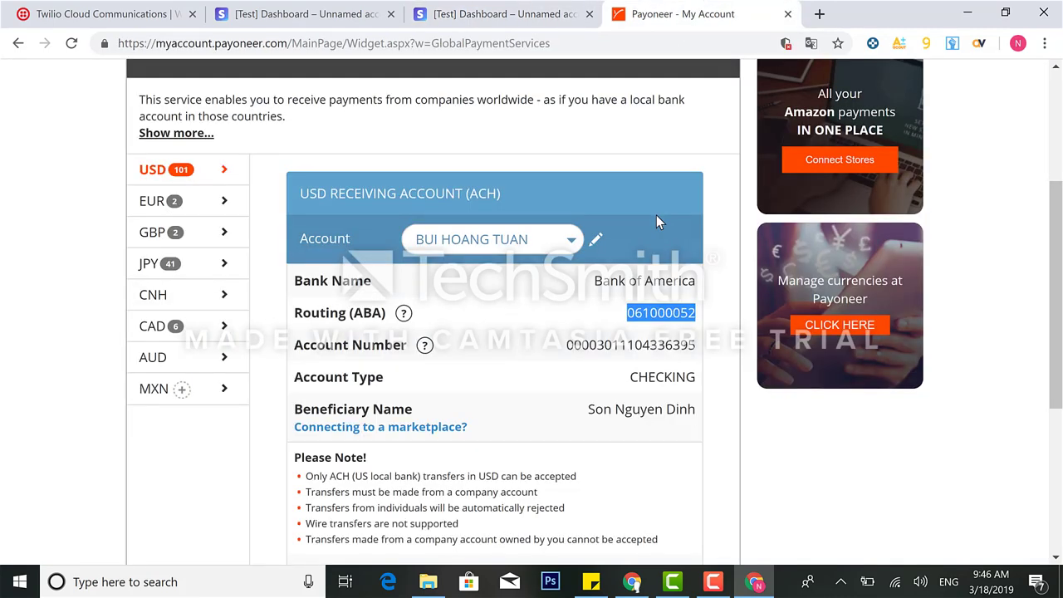
pyautogui.moveTo(697, 350); pyautogui.dragTo(570, 347)
pyautogui.hotkey('ctrl', 'c')
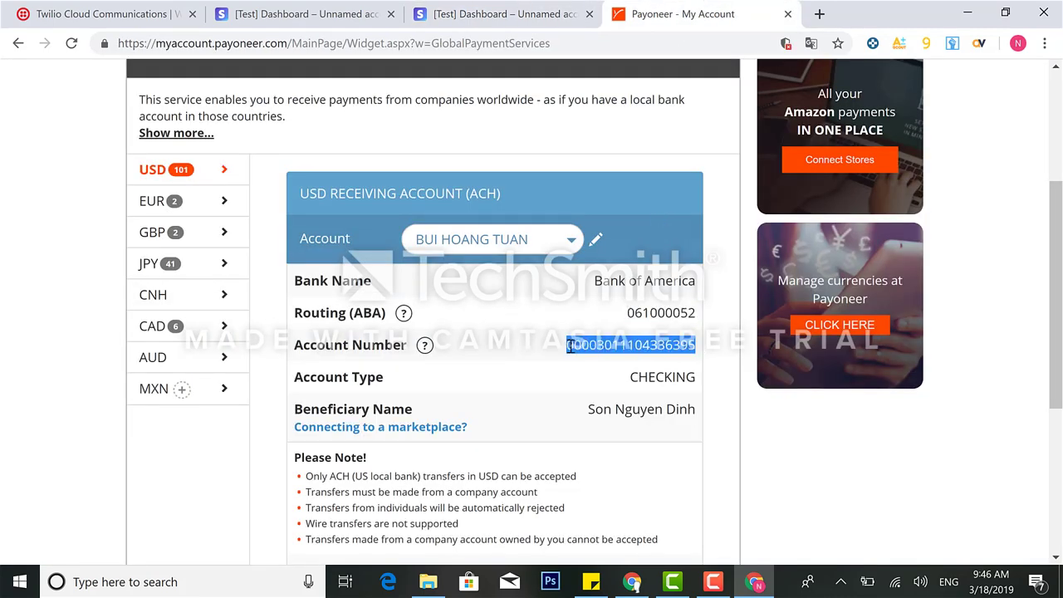
pyautogui.click(501, 14)
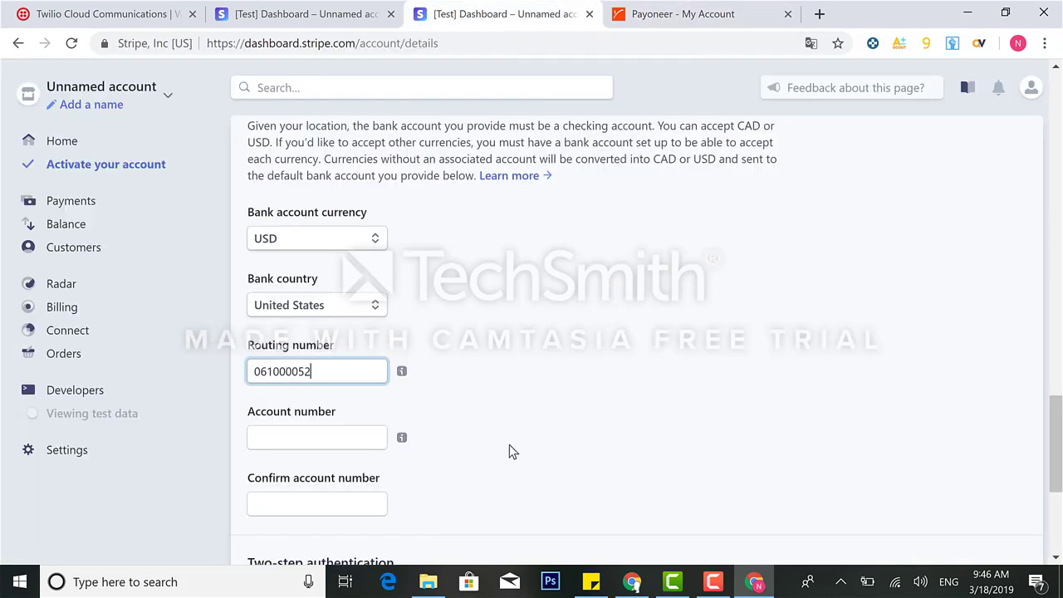
pyautogui.click(347, 438)
pyautogui.hotkey('ctrl', 'v')
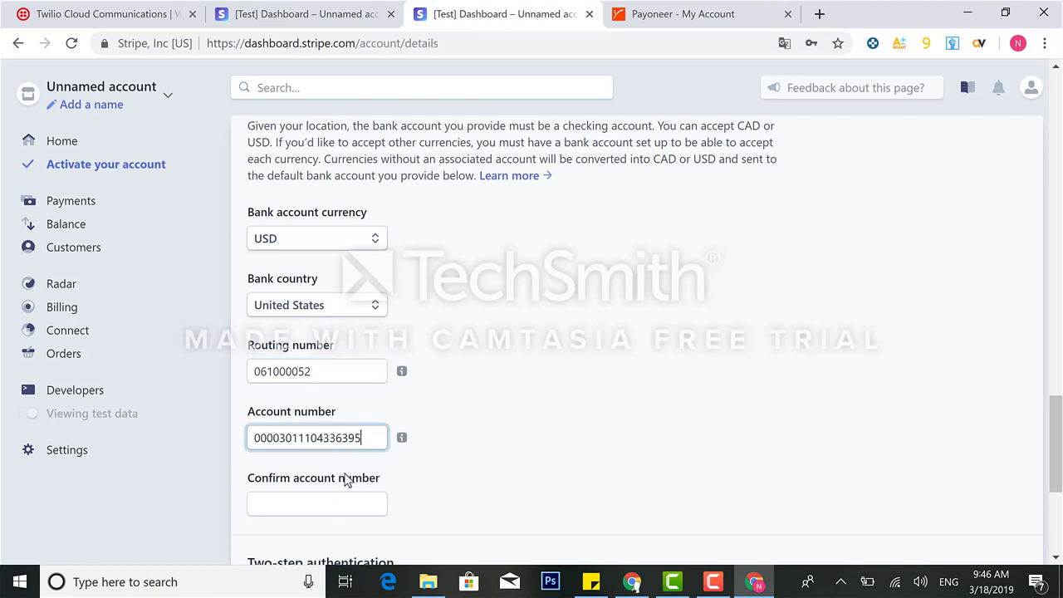
pyautogui.click(341, 506)
pyautogui.hotkey('ctrl', 'v')
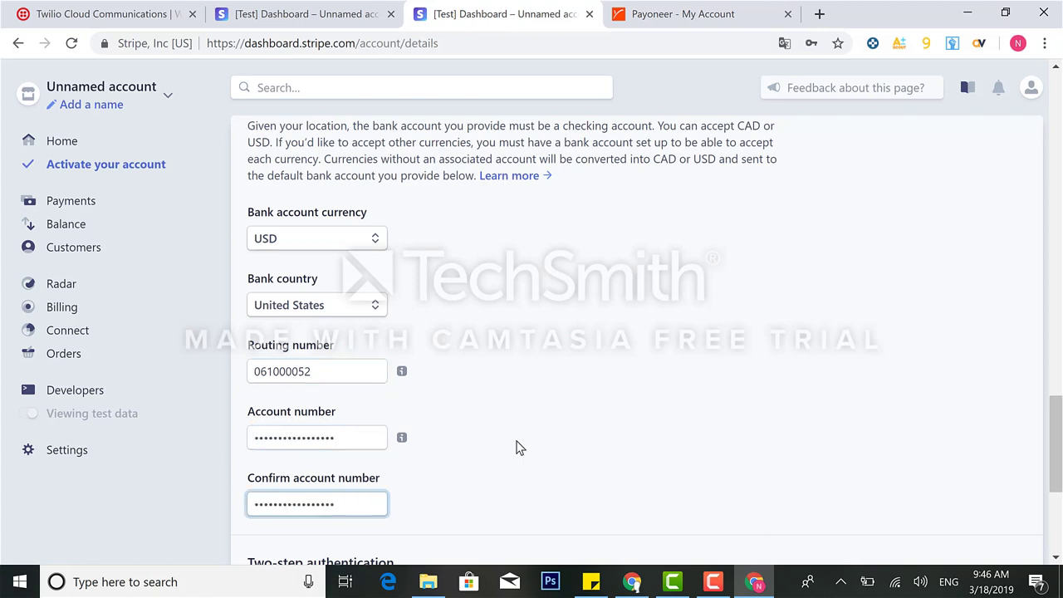
# Go to the two-step authentication mobile number field and bring up the Twilio console.
pyautogui.scroll(-2, 514, 446)
pyautogui.scroll(-1, 516, 447)
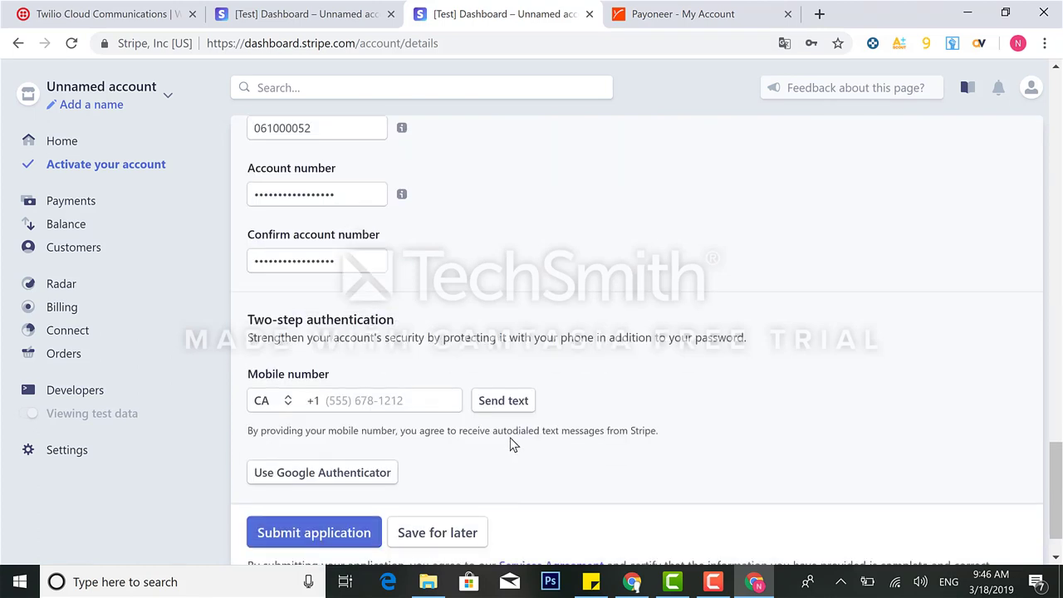
pyautogui.click(409, 404)
pyautogui.click(260, 17)
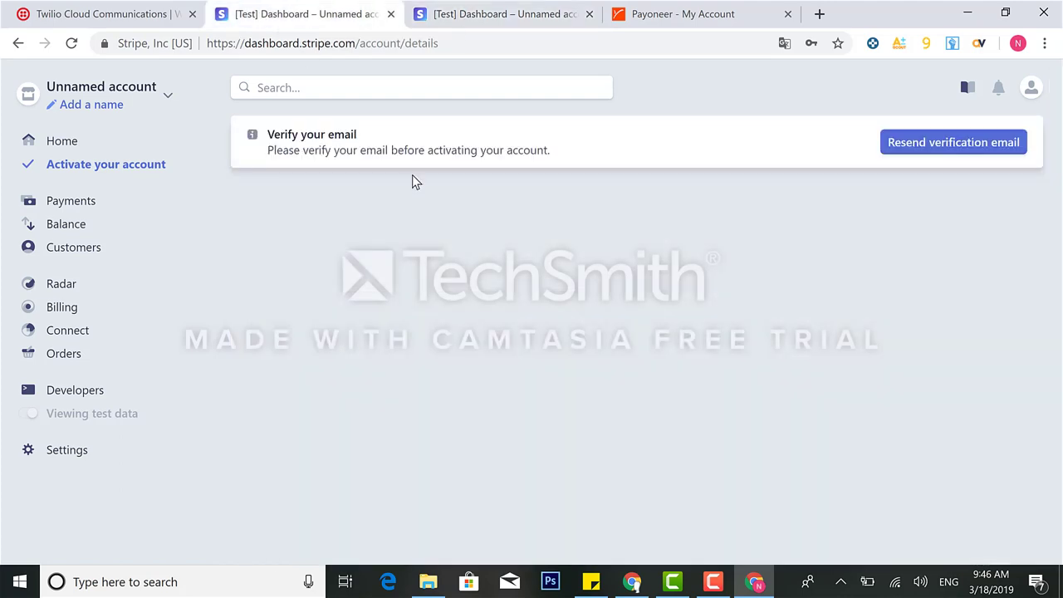
pyautogui.click(116, 10)
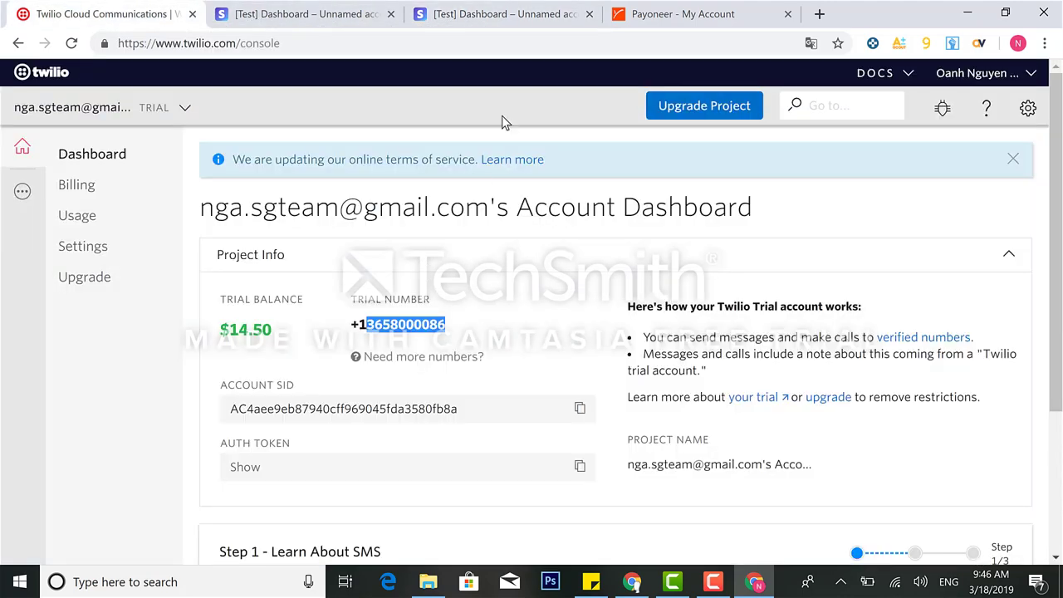
# Enter the Twilio trial number as the two-step mobile number and send the verification text.
pyautogui.click(533, 17)
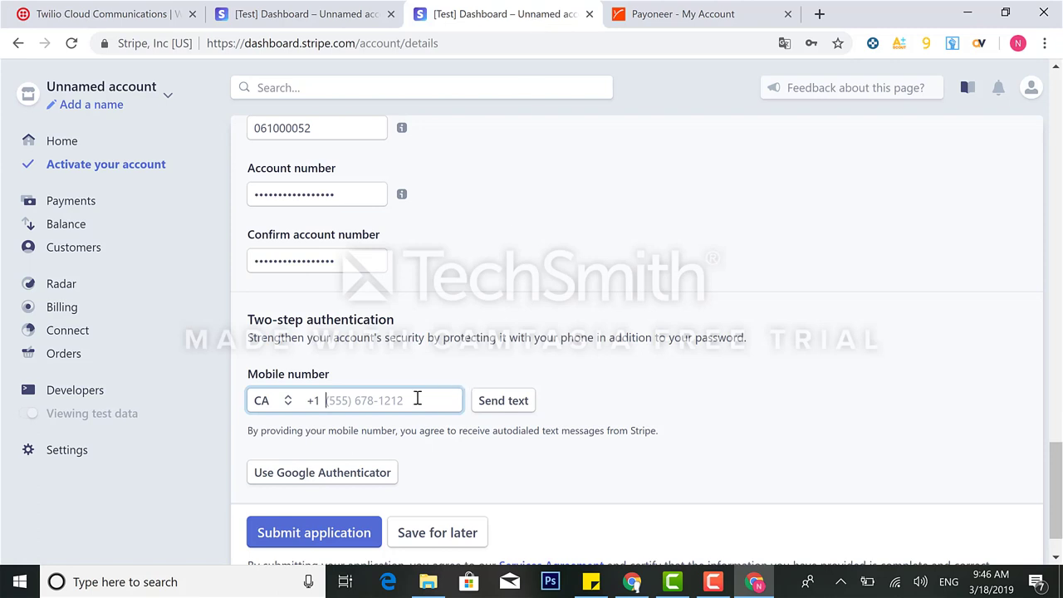
pyautogui.click(501, 402)
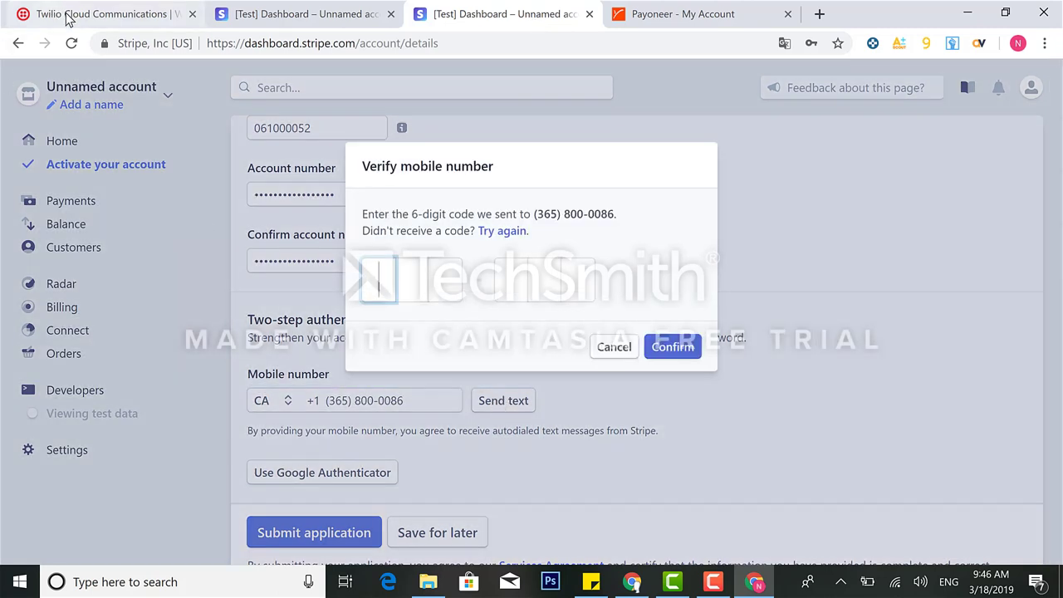
pyautogui.click(73, 18)
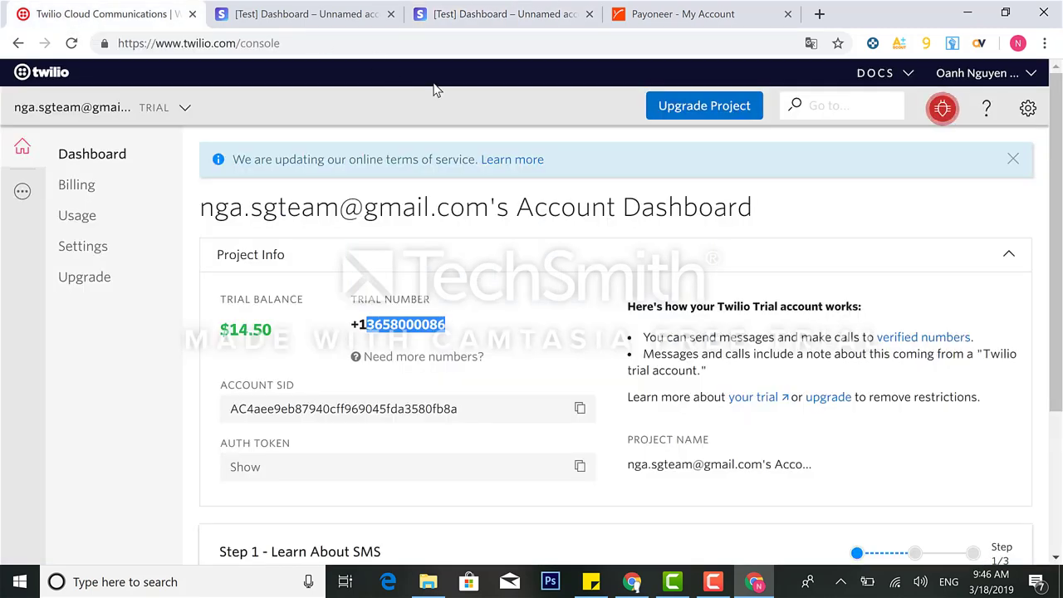
# Open the trial project's dashboard from Twilio's list of all projects.
pyautogui.click(184, 116)
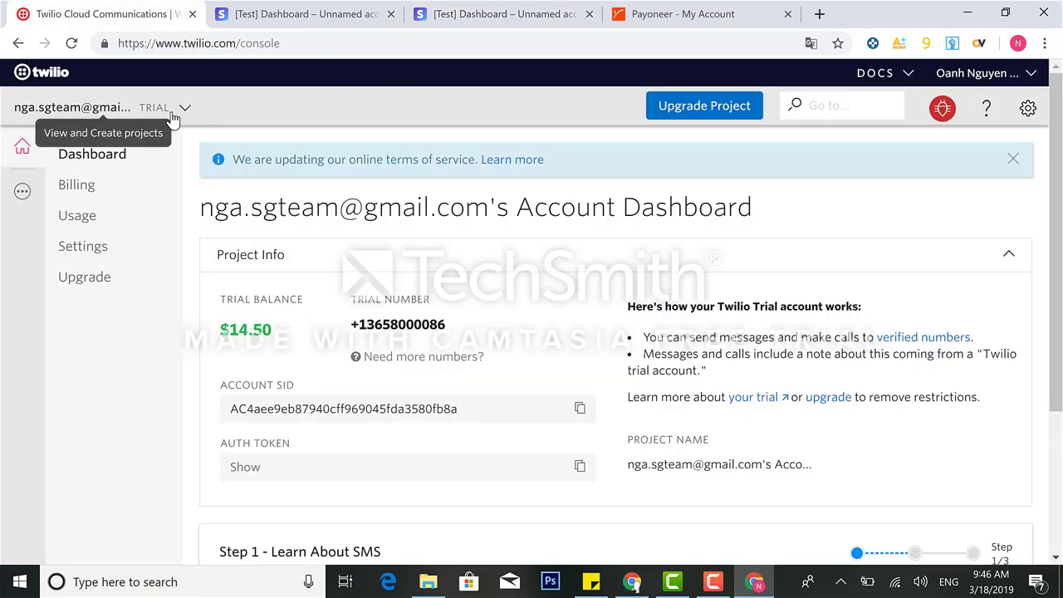
pyautogui.click(78, 186)
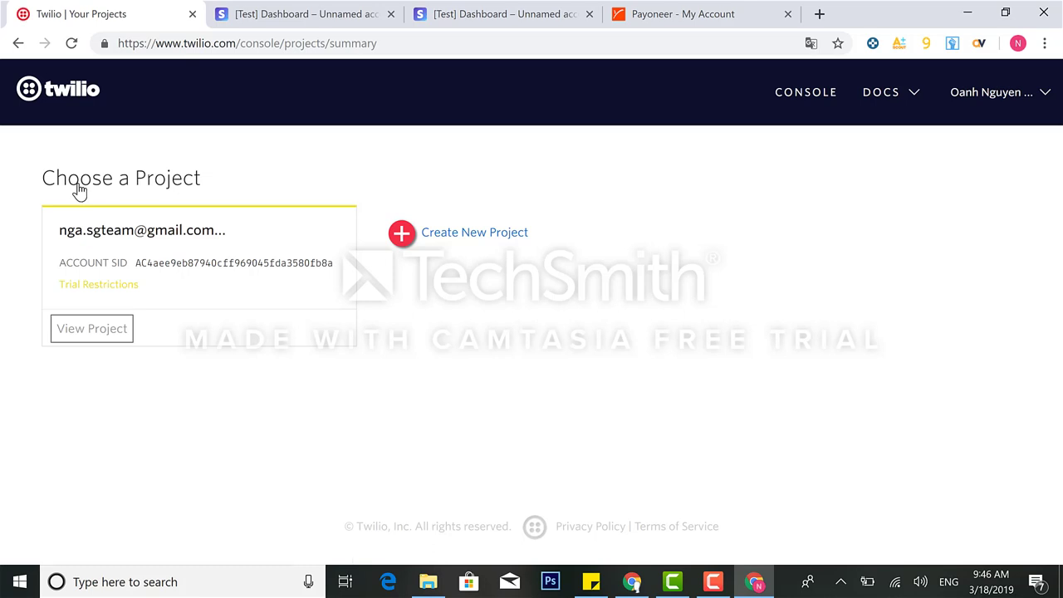
pyautogui.click(108, 329)
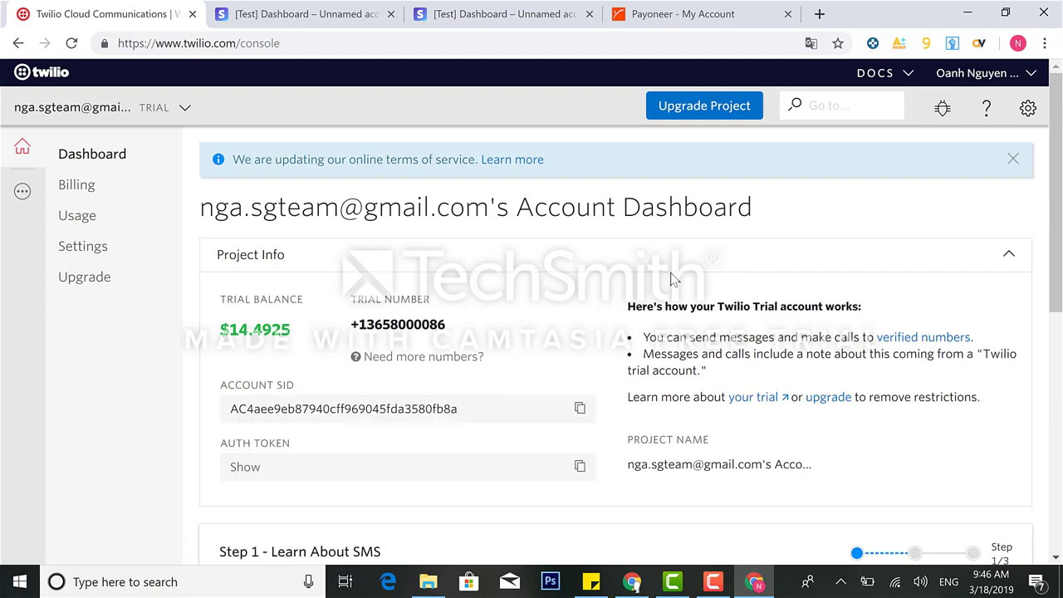
pyautogui.scroll(-5, 673, 279)
pyautogui.scroll(-1, 672, 279)
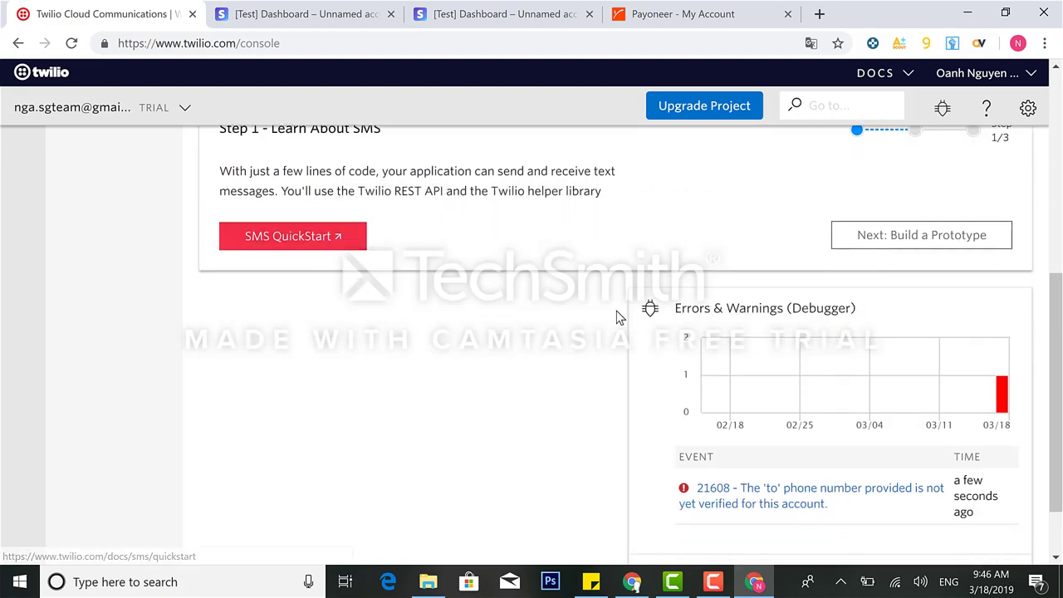
pyautogui.scroll(-1, 616, 316)
pyautogui.scroll(7, 617, 315)
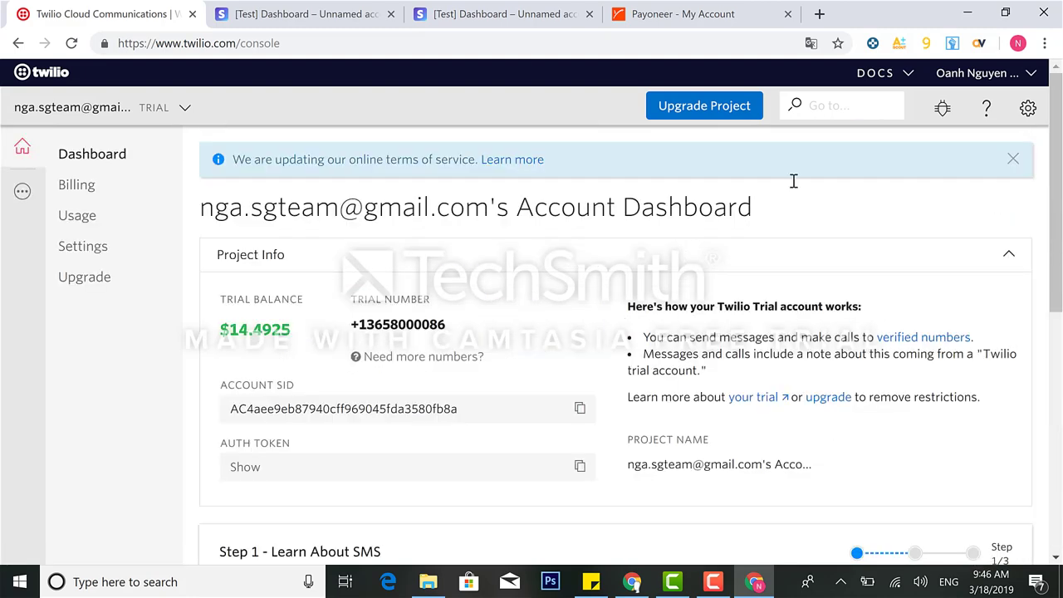
pyautogui.click(1029, 108)
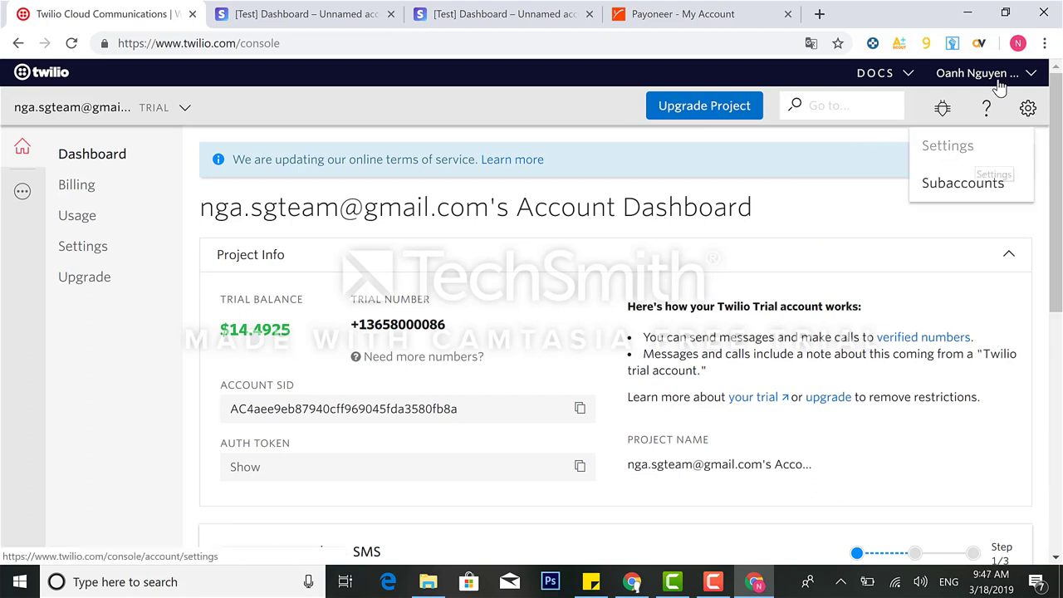
pyautogui.click(1008, 75)
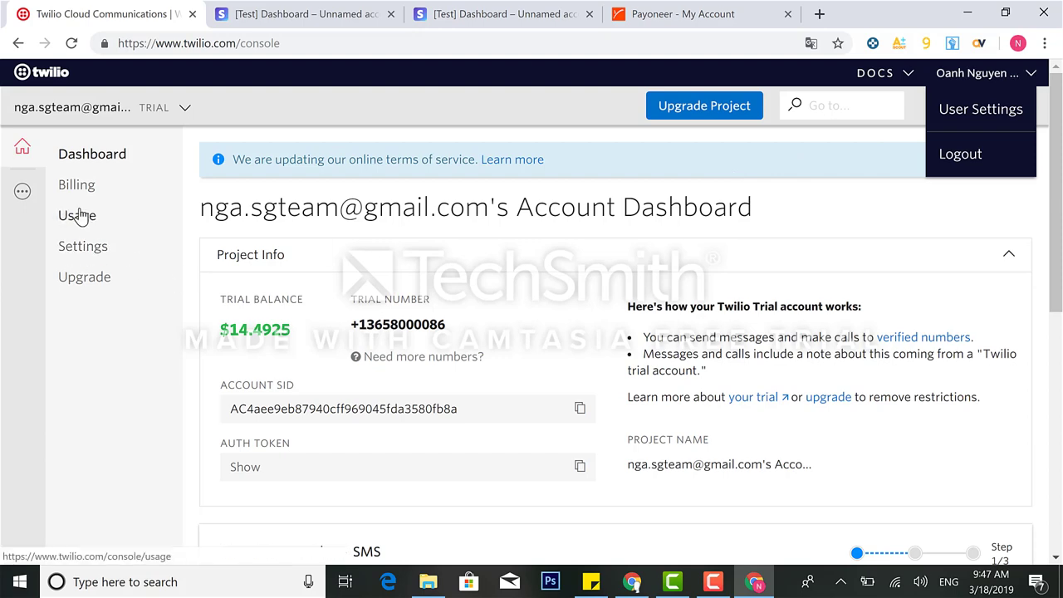
# Open the received Stripe verification message from Programmable SMS's Recent Messages to read the code.
pyautogui.click(23, 196)
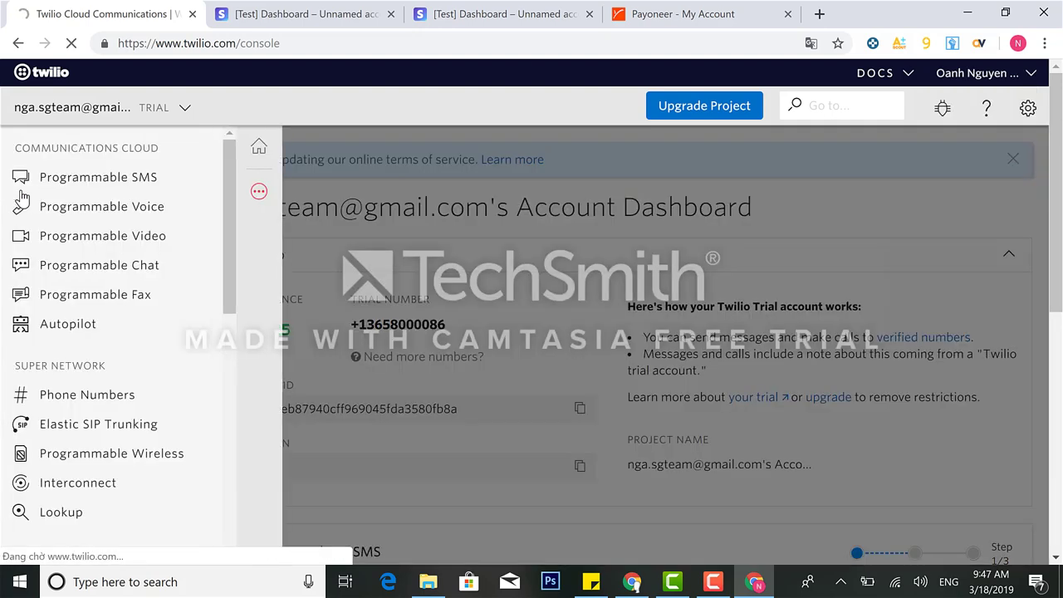
pyautogui.click(142, 185)
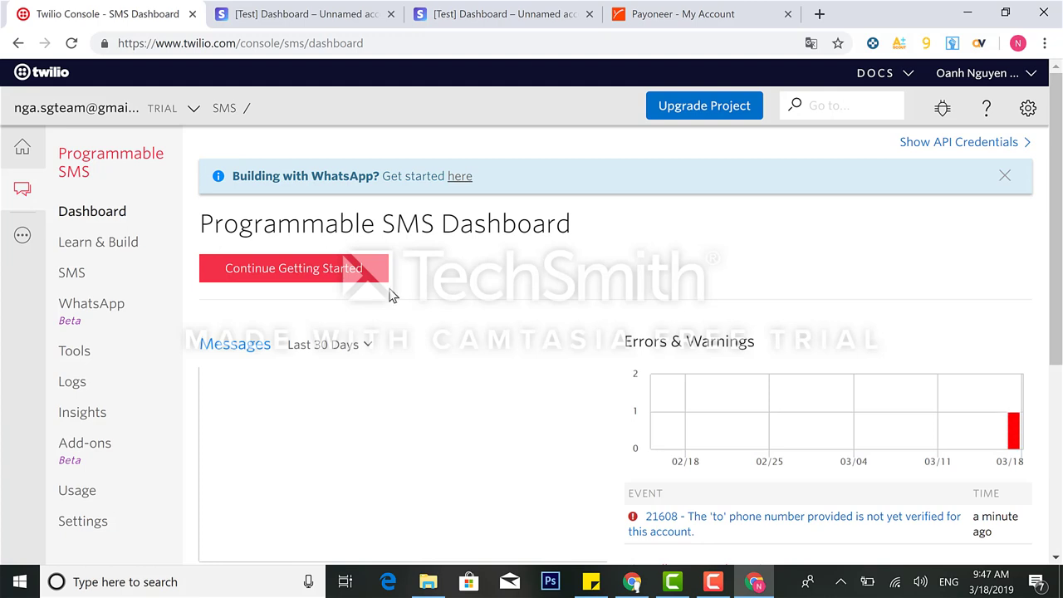
pyautogui.scroll(-1, 645, 347)
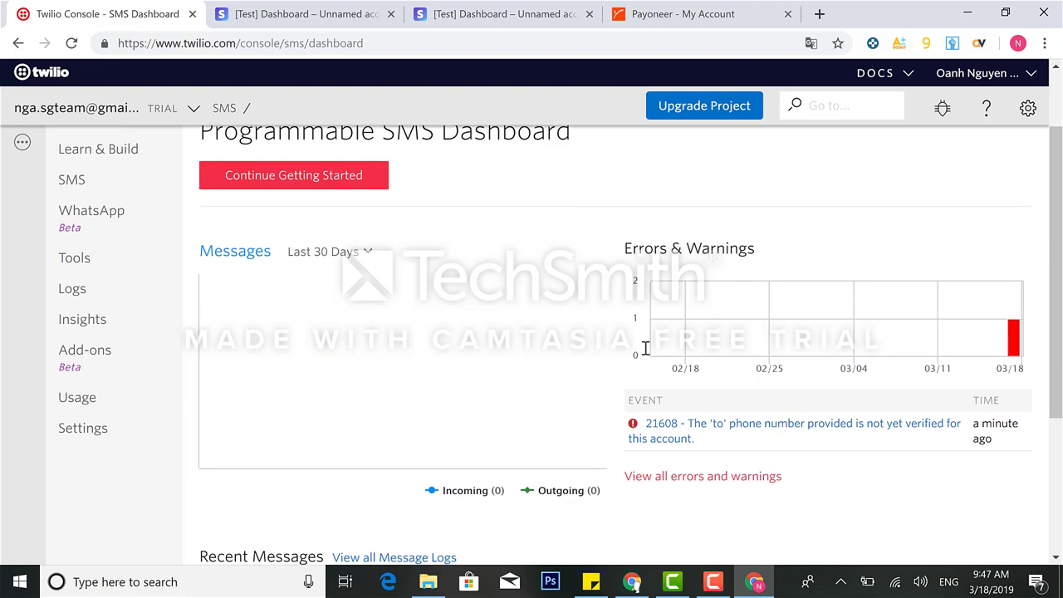
pyautogui.scroll(-2, 646, 346)
pyautogui.scroll(2, 646, 346)
pyautogui.scroll(-2, 645, 346)
pyautogui.scroll(-1, 646, 348)
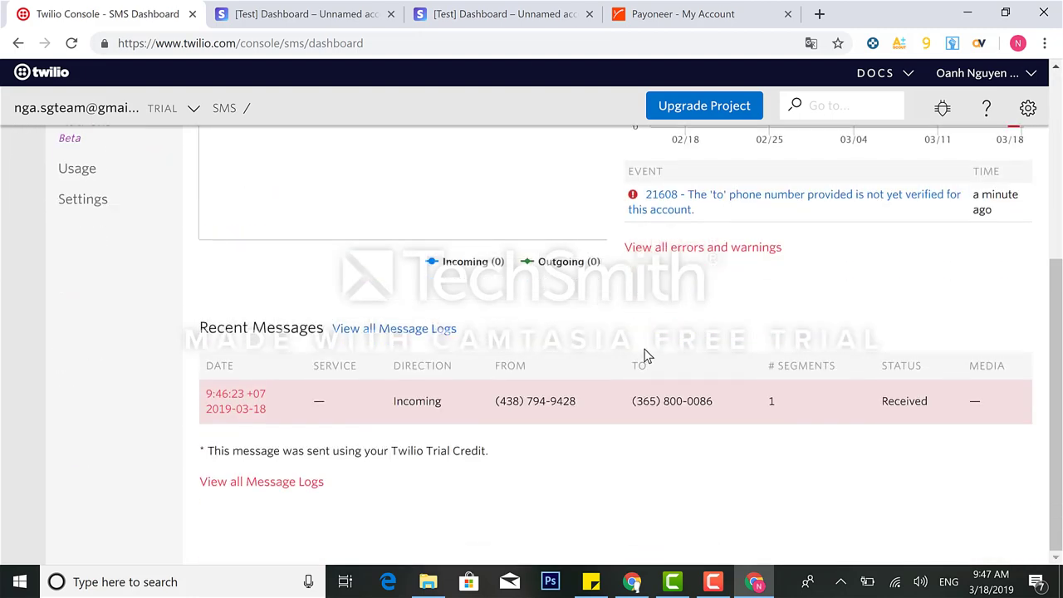
pyautogui.click(237, 408)
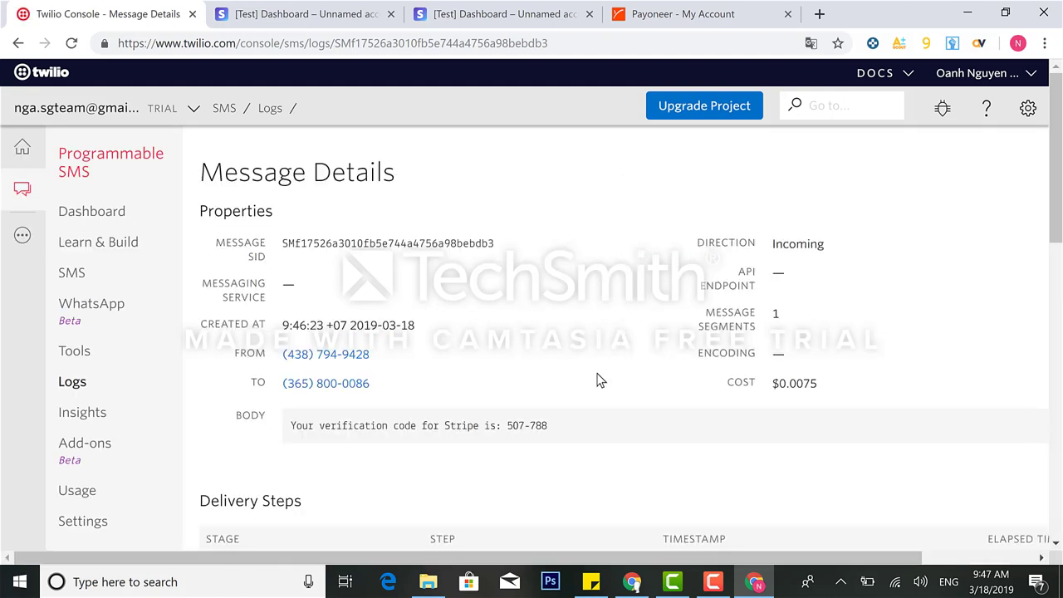
pyautogui.scroll(-1, 598, 379)
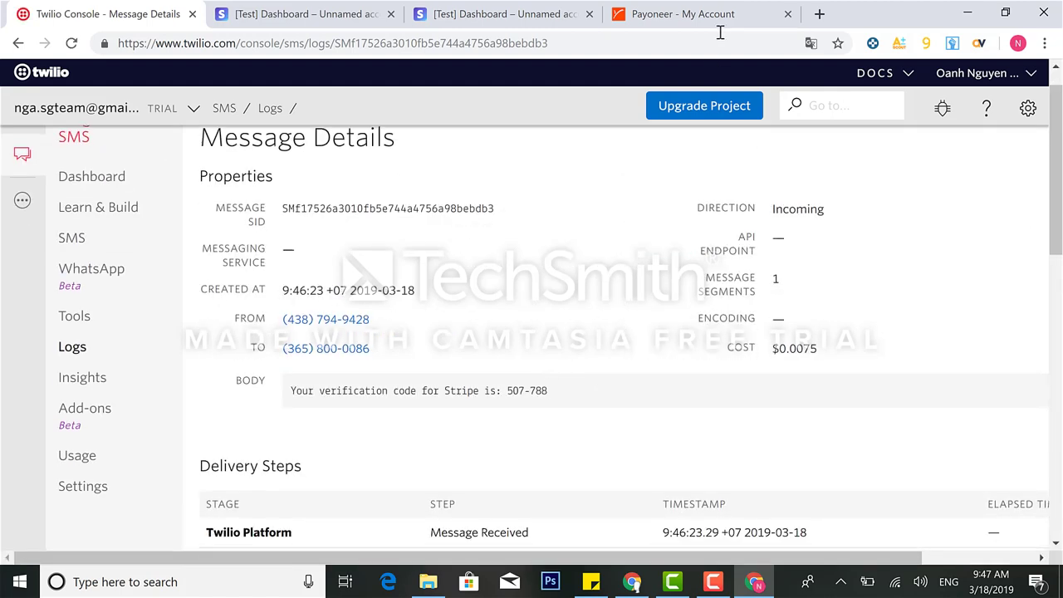
pyautogui.click(507, 13)
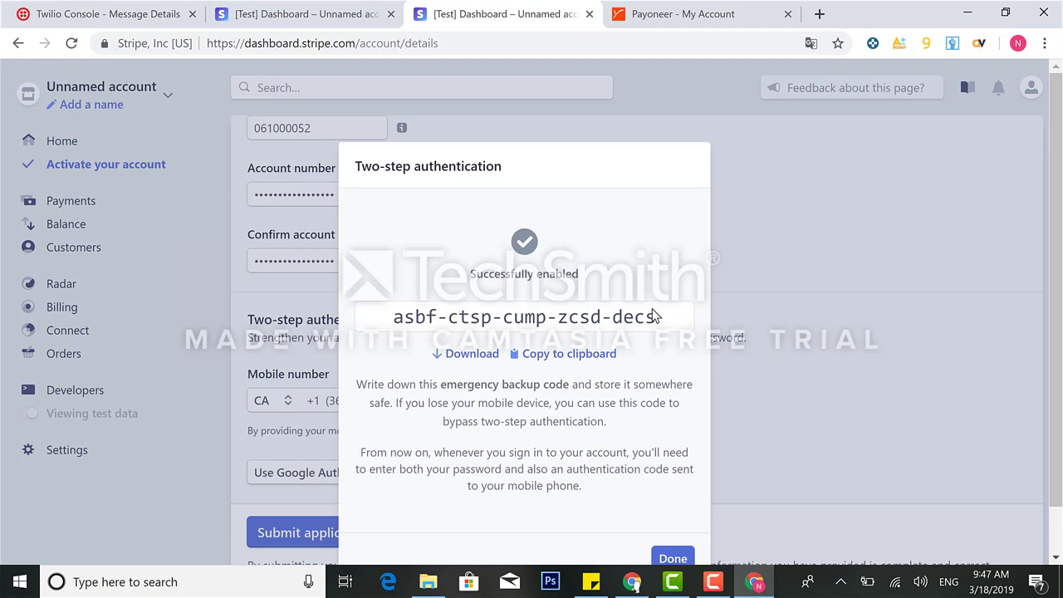
# Enter the six-digit verification code, download the backup code file, and show it in Downloads.
pyautogui.click(477, 357)
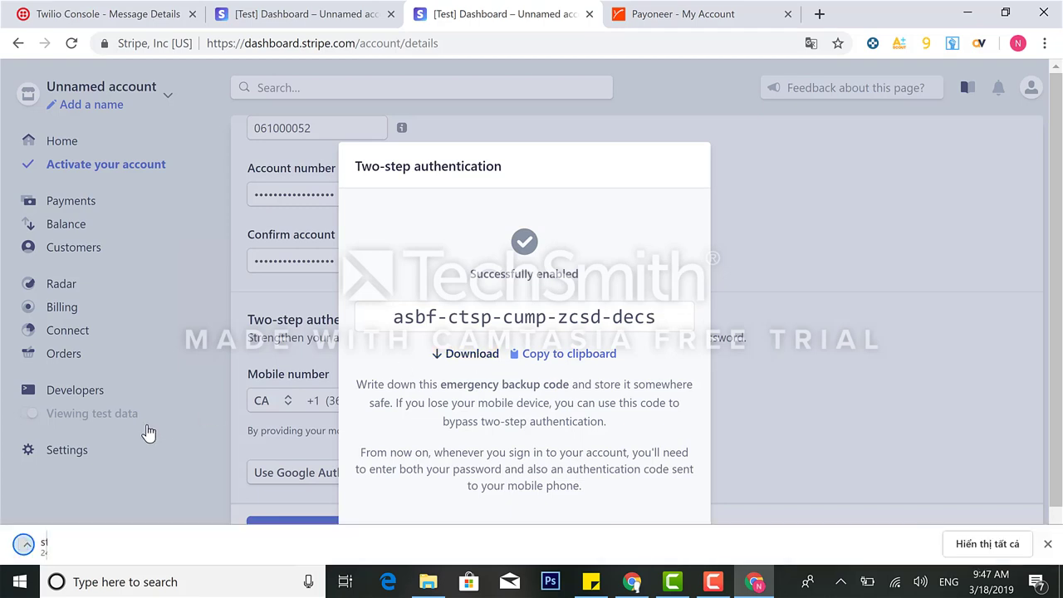
pyautogui.click(174, 548)
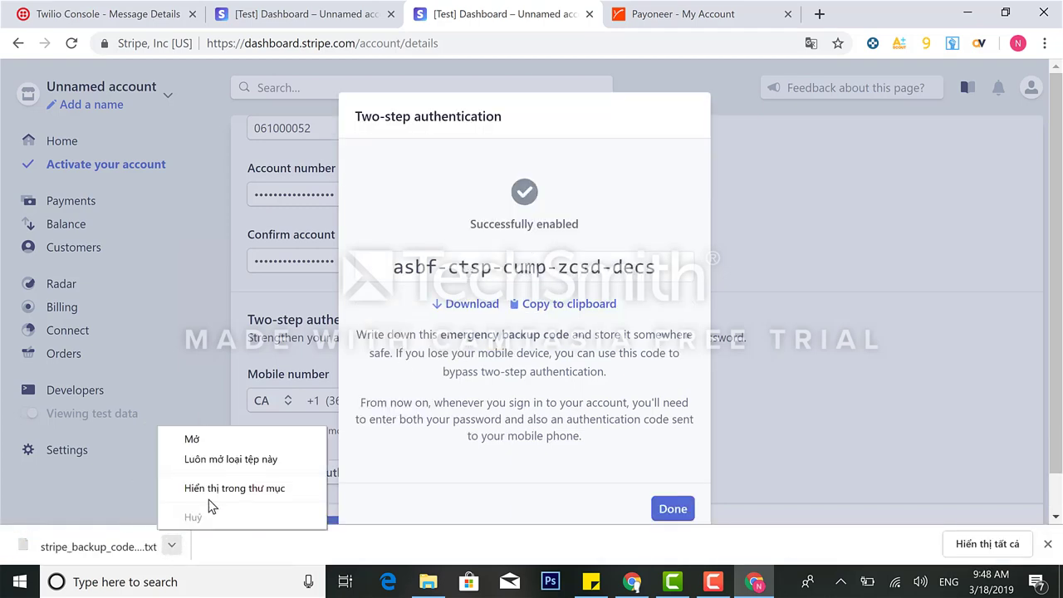
pyautogui.click(212, 490)
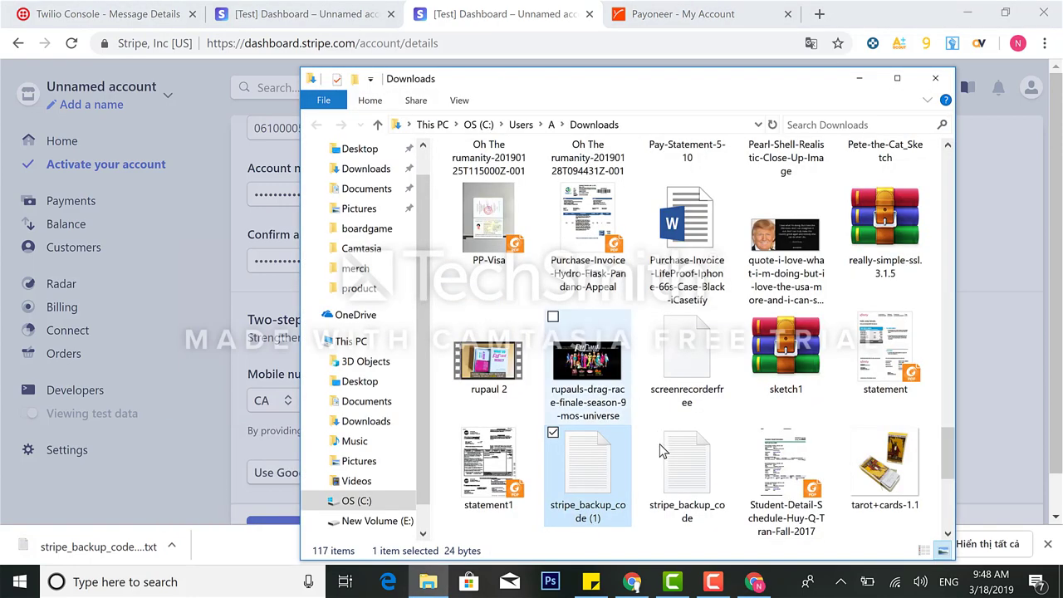
# Rename stripe_backup_code (1), replacing 'code (1)' with the first account's e-mail address.
pyautogui.rightClick(587, 482)
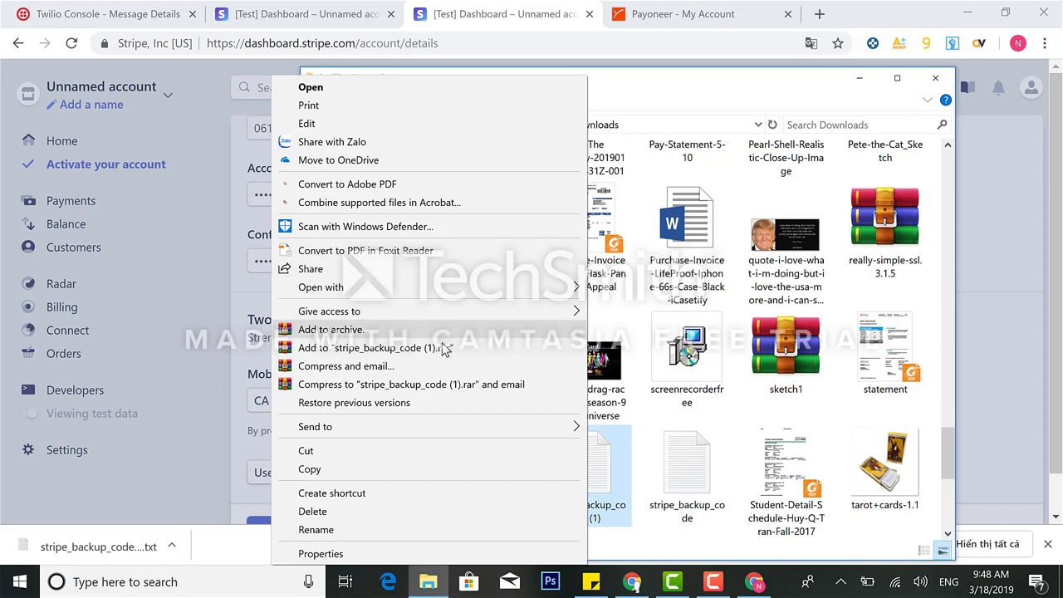
pyautogui.click(418, 529)
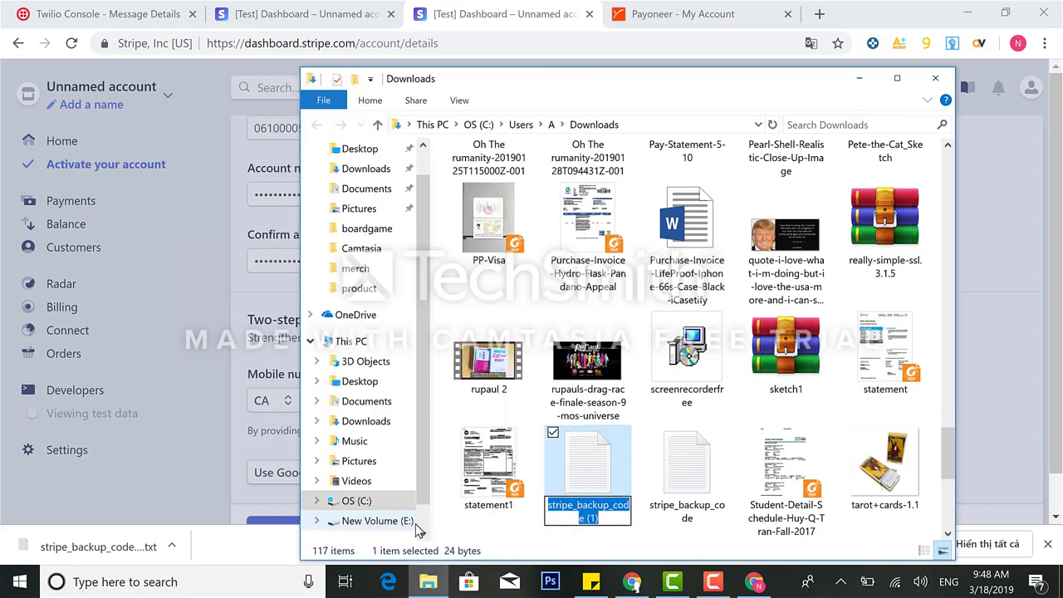
pyautogui.click(594, 517)
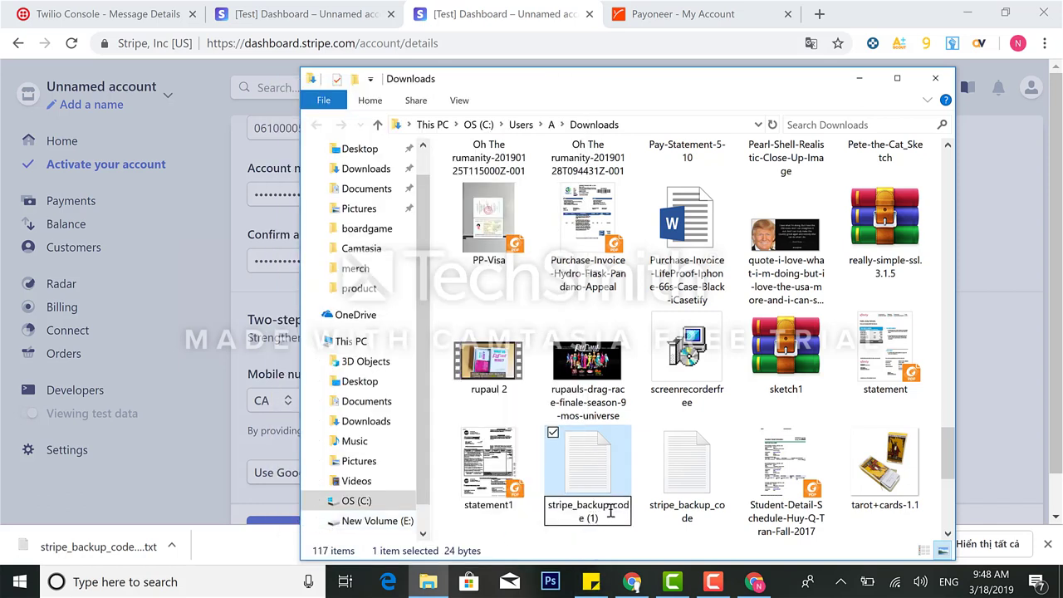
pyautogui.moveTo(612, 506); pyautogui.dragTo(603, 519)
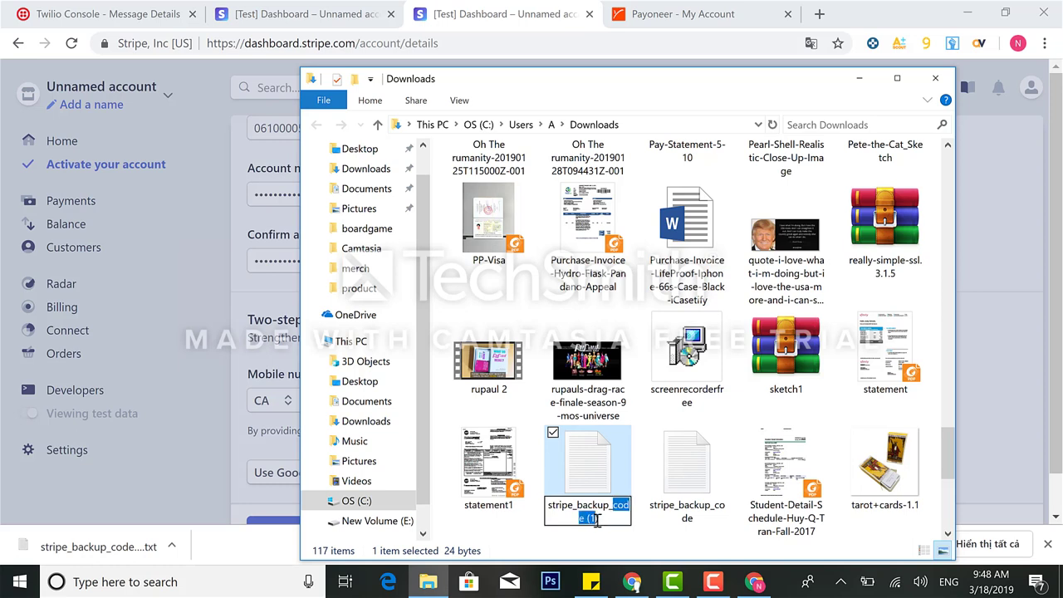
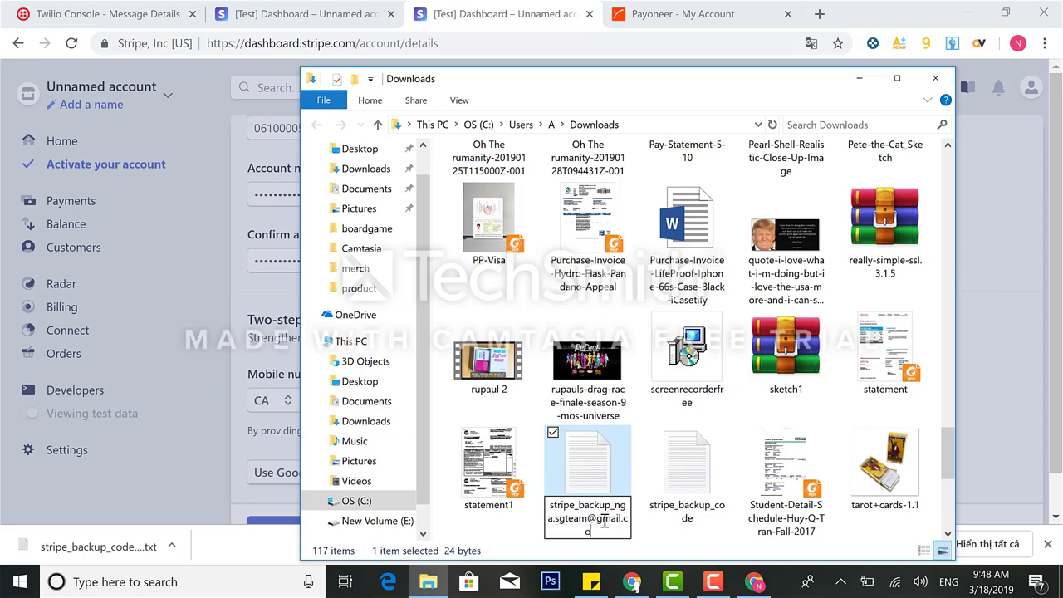
pyautogui.press('Return')
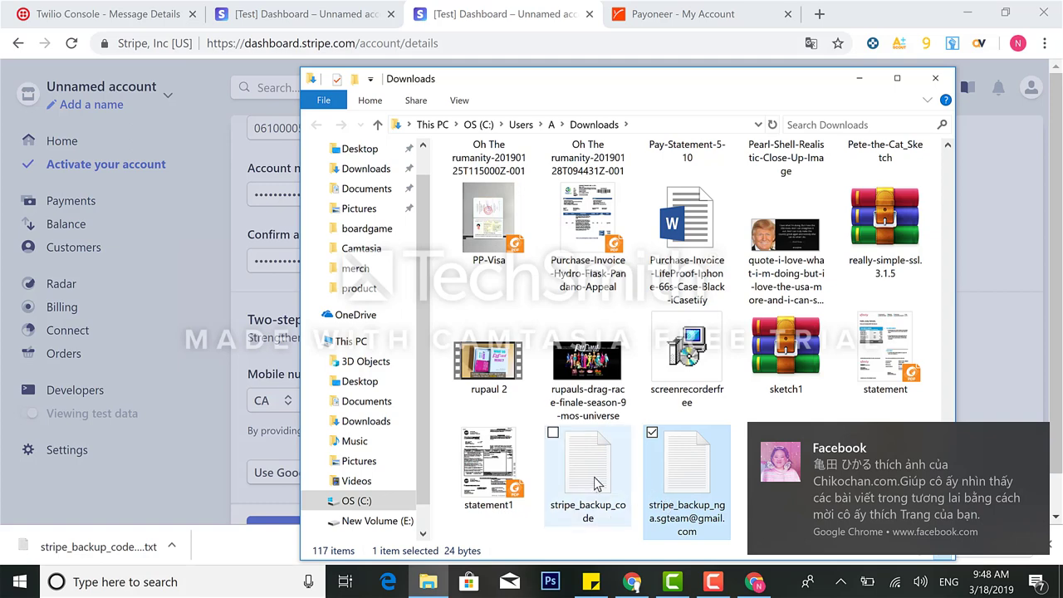
# Rename the other stripe_backup_code file with the second account's e-mail, then close Stripe's backup-code confirmation with Done.
pyautogui.rightClick(593, 484)
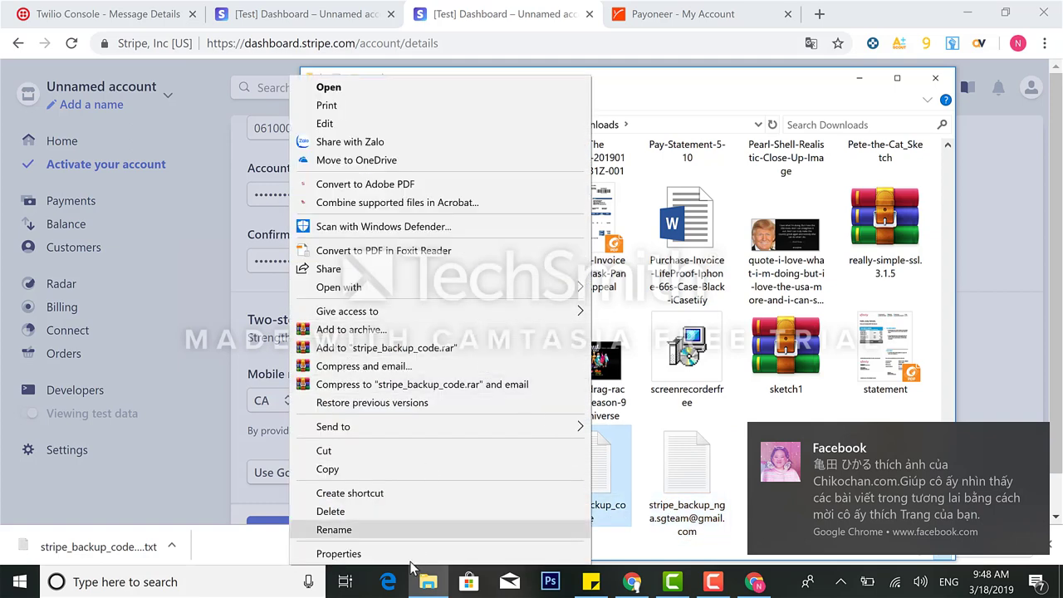
pyautogui.click(415, 528)
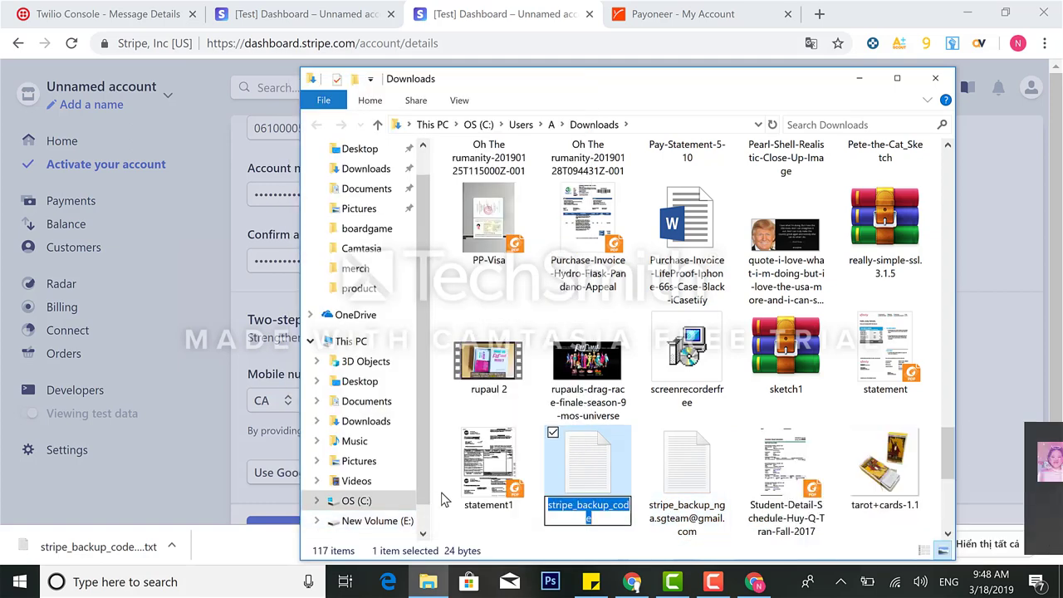
pyautogui.click(611, 511)
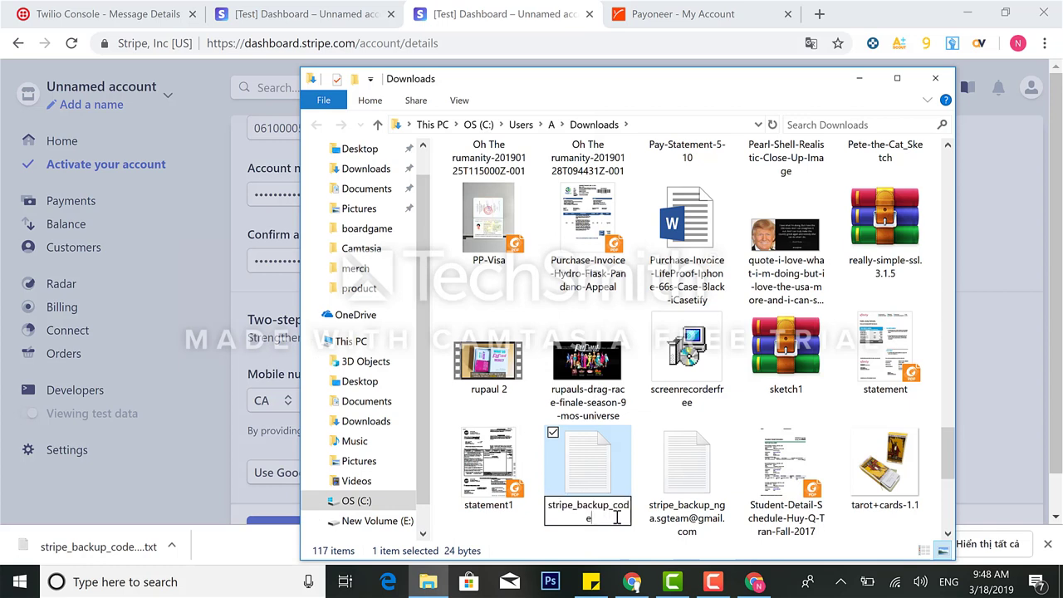
pyautogui.press('BackSpace')
pyautogui.press('BackSpace')
pyautogui.press('BackSpace')
pyautogui.press('BackSpace')
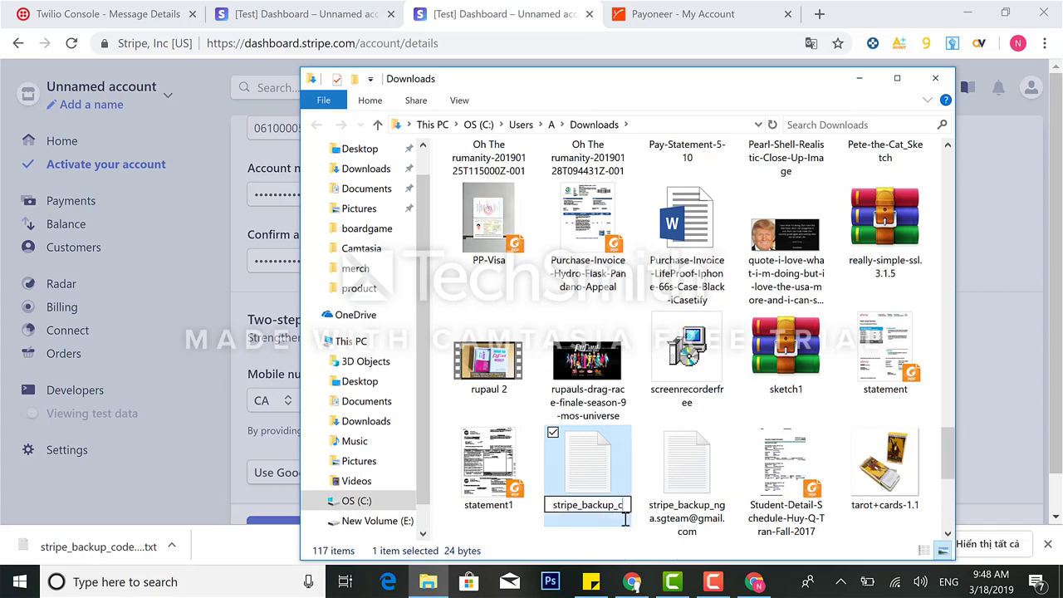
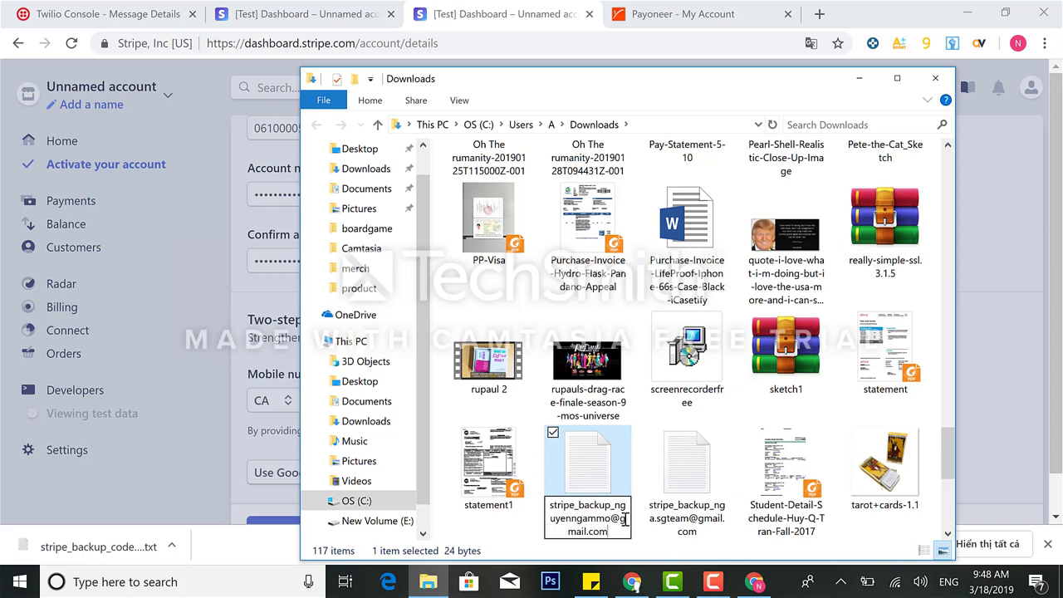
pyautogui.press('Return')
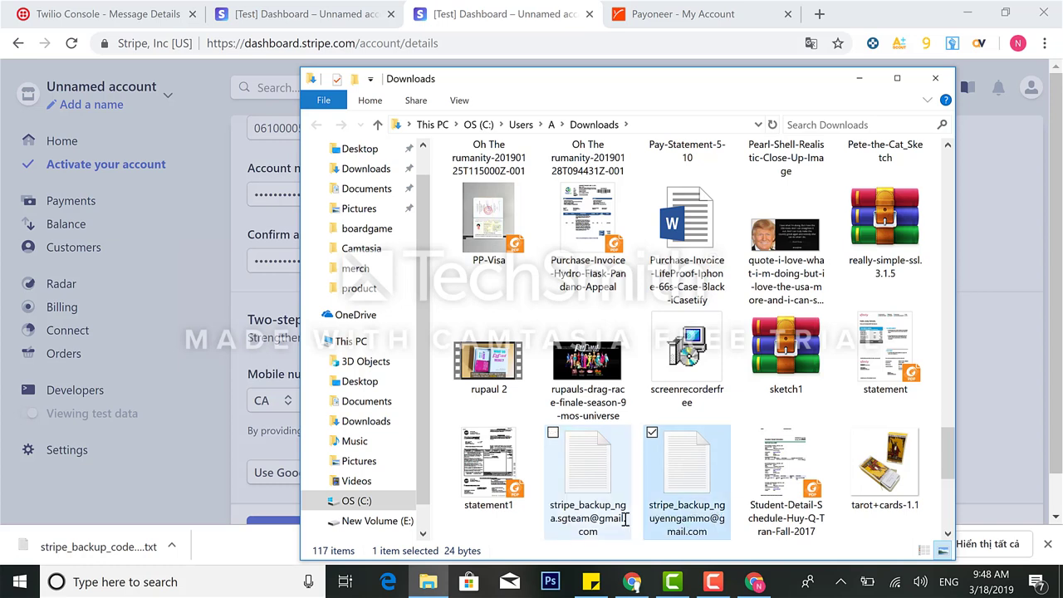
pyautogui.click(237, 421)
pyautogui.click(673, 508)
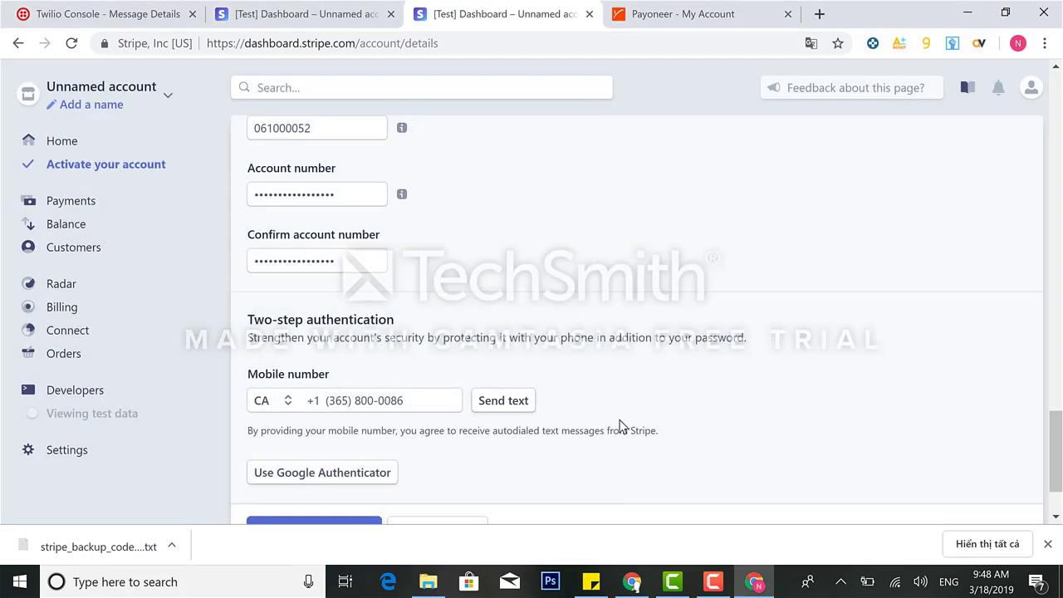
# Send the mobile verification text, then submit the activation application so the account goes live.
pyautogui.scroll(-2, 620, 427)
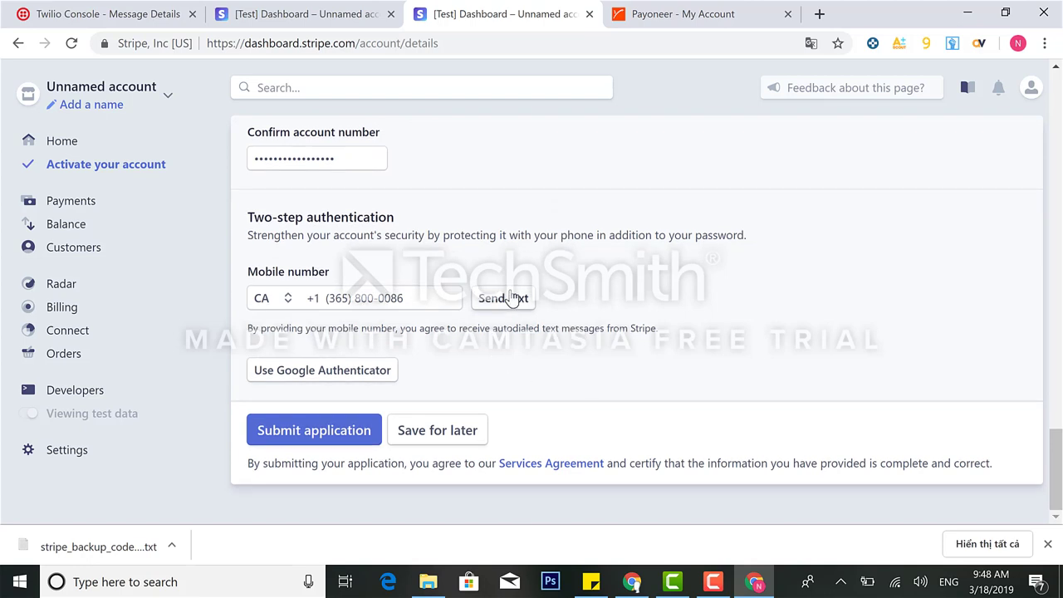
pyautogui.click(506, 303)
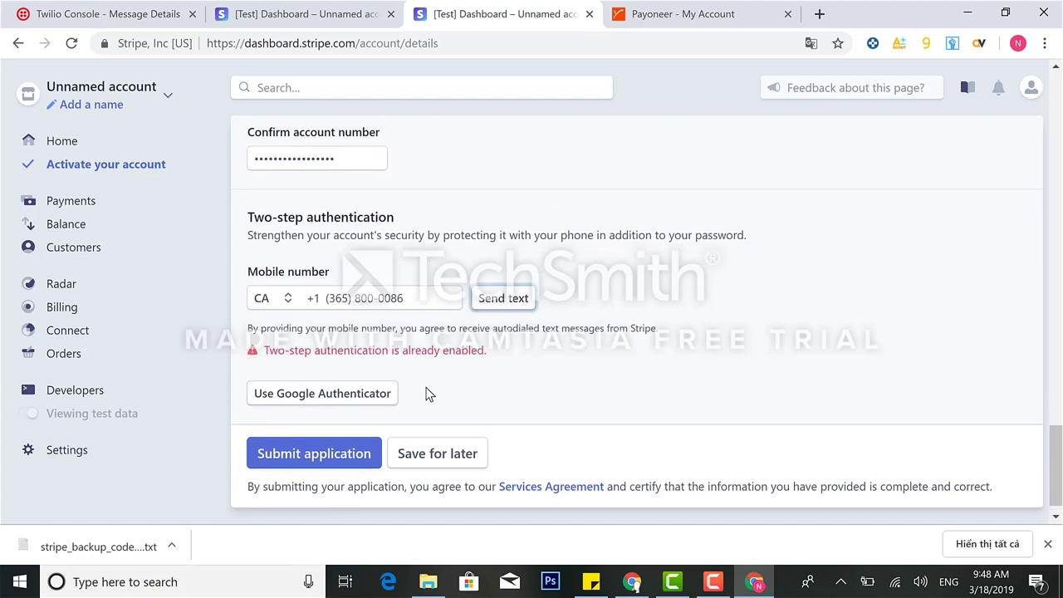
pyautogui.moveTo(368, 391); pyautogui.dragTo(378, 396)
pyautogui.click(520, 363)
pyautogui.click(313, 460)
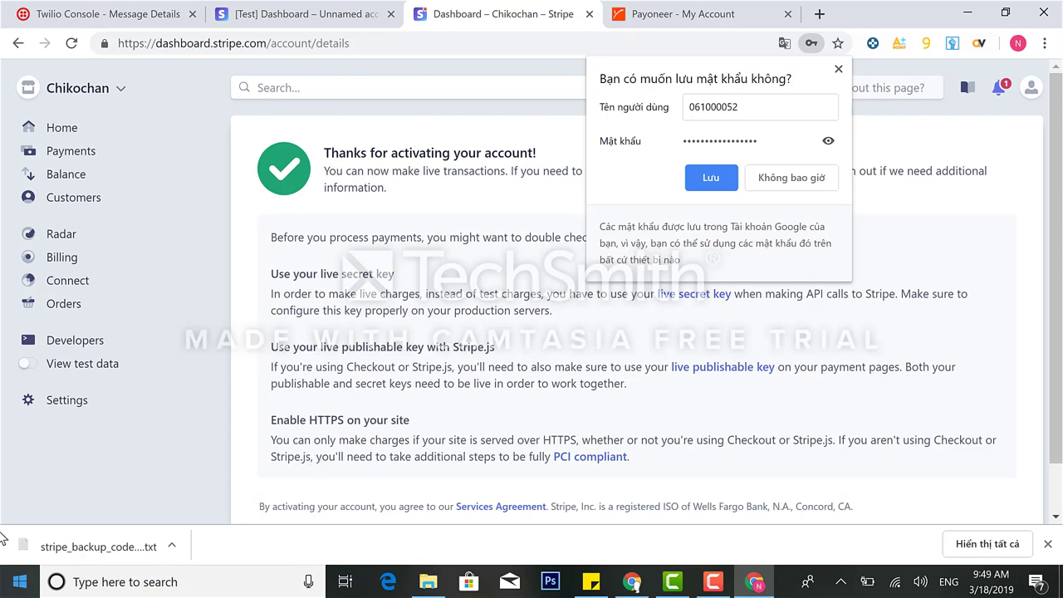
# Open the Payment methods settings and confirm Cards is LIVE while Alipay and Masterpass remain in test mode.
pyautogui.click(86, 407)
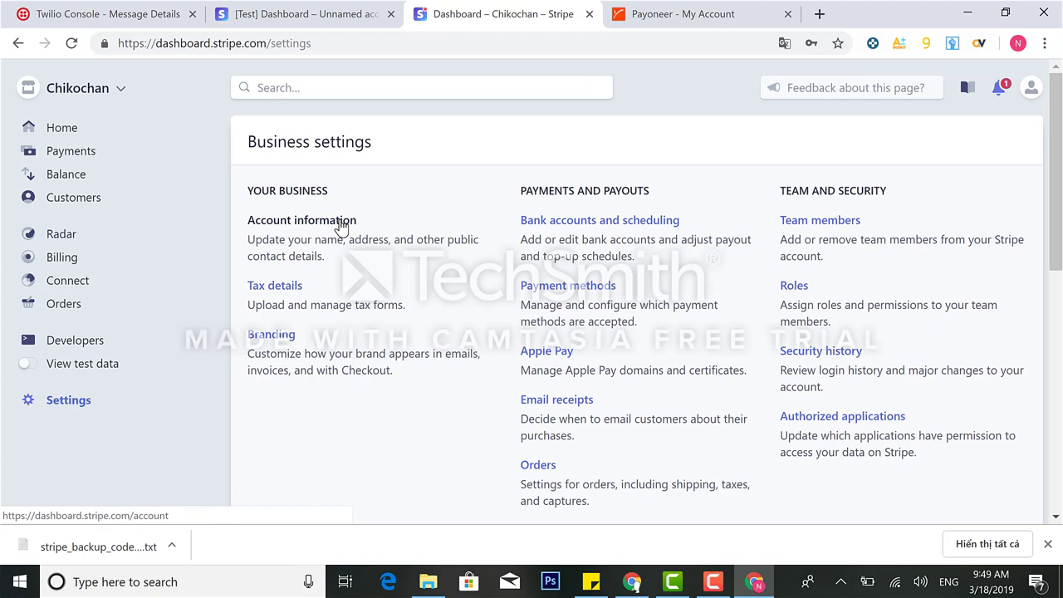
pyautogui.click(573, 286)
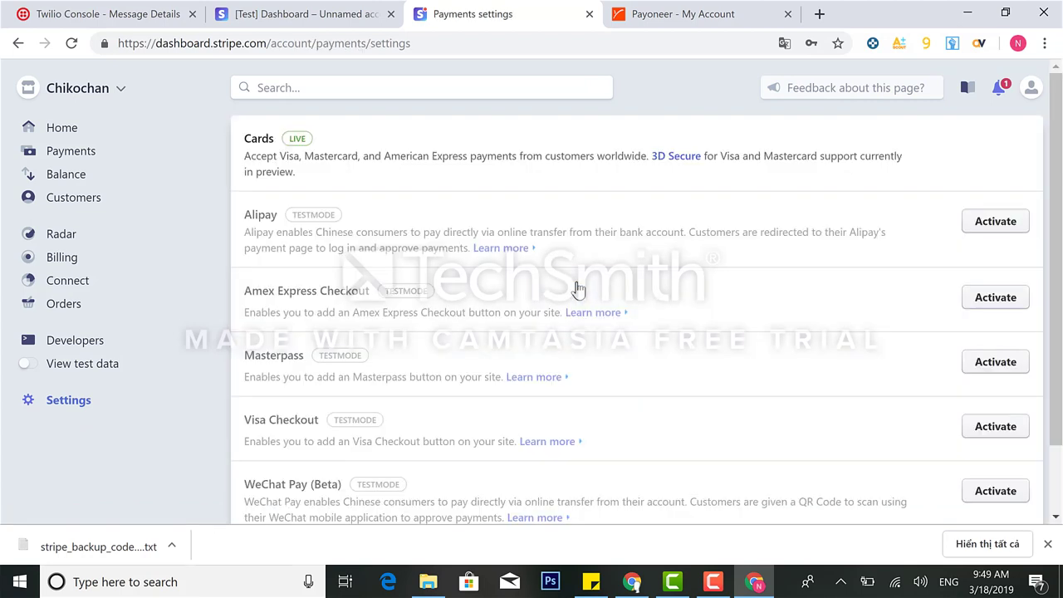
pyautogui.moveTo(328, 138); pyautogui.dragTo(240, 137)
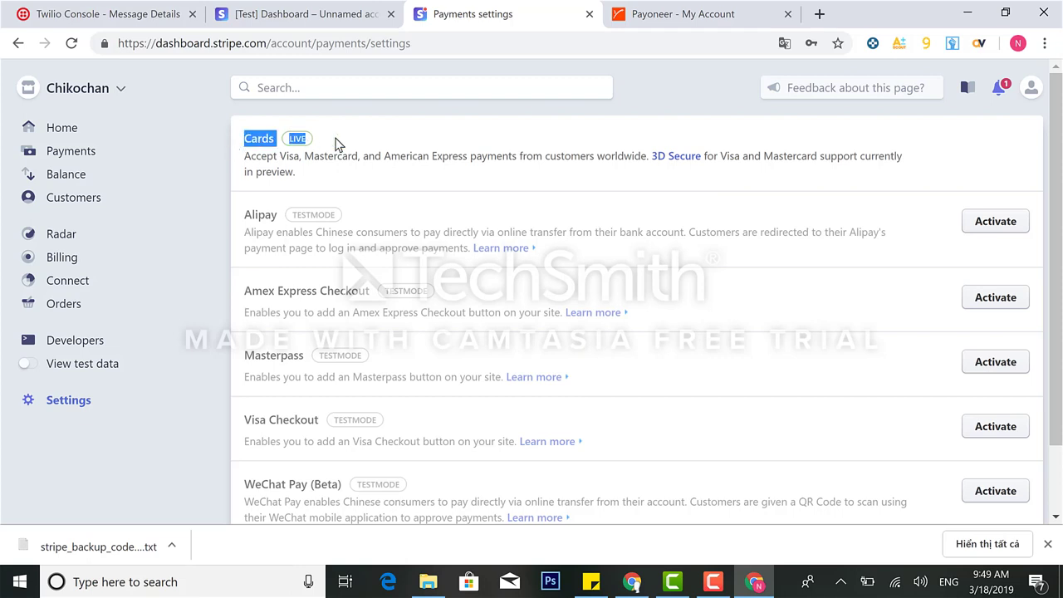
pyautogui.click(389, 144)
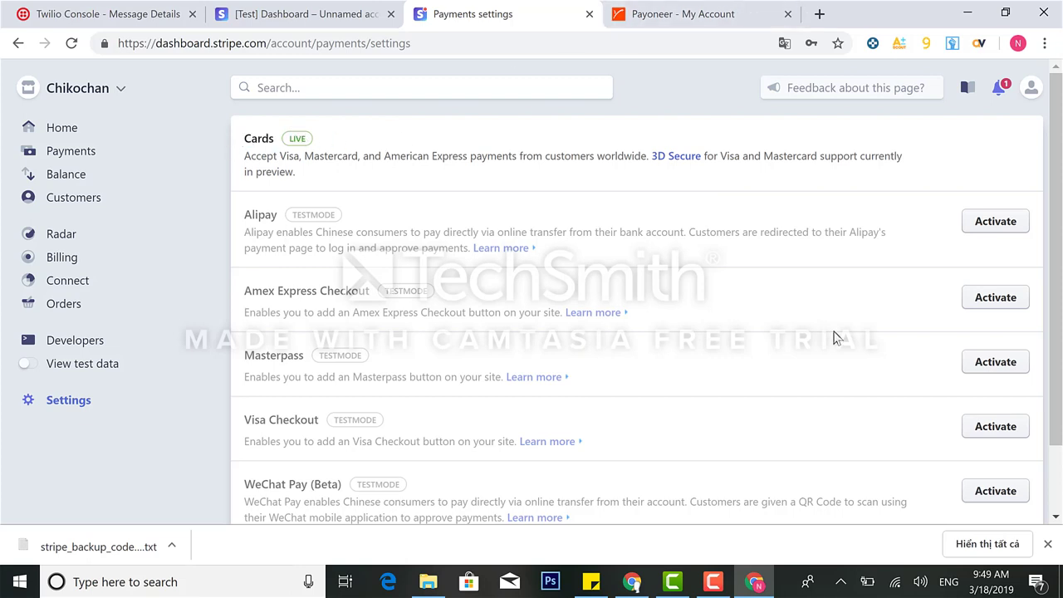
pyautogui.click(713, 581)
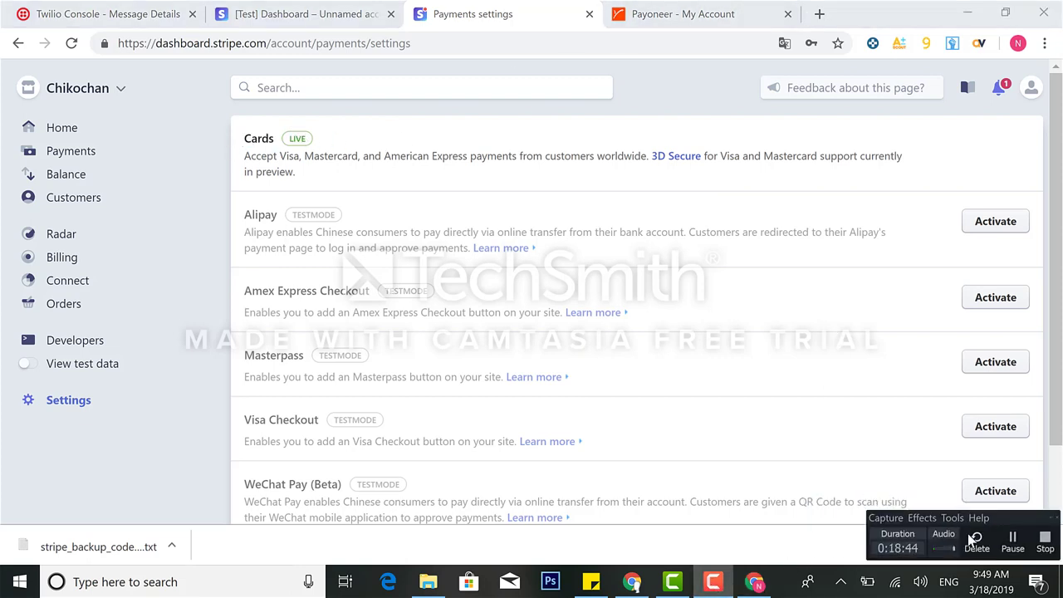